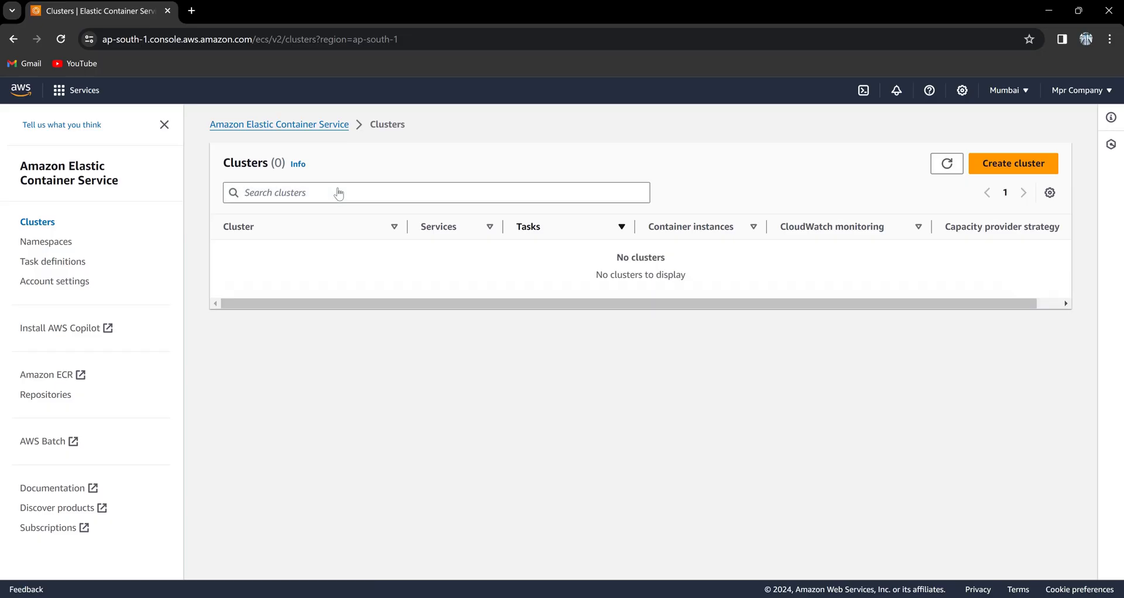
- Start creating a new ECS cluster and name it demoCluster
{"action": "left_click", "coordinate": [1007, 159]}
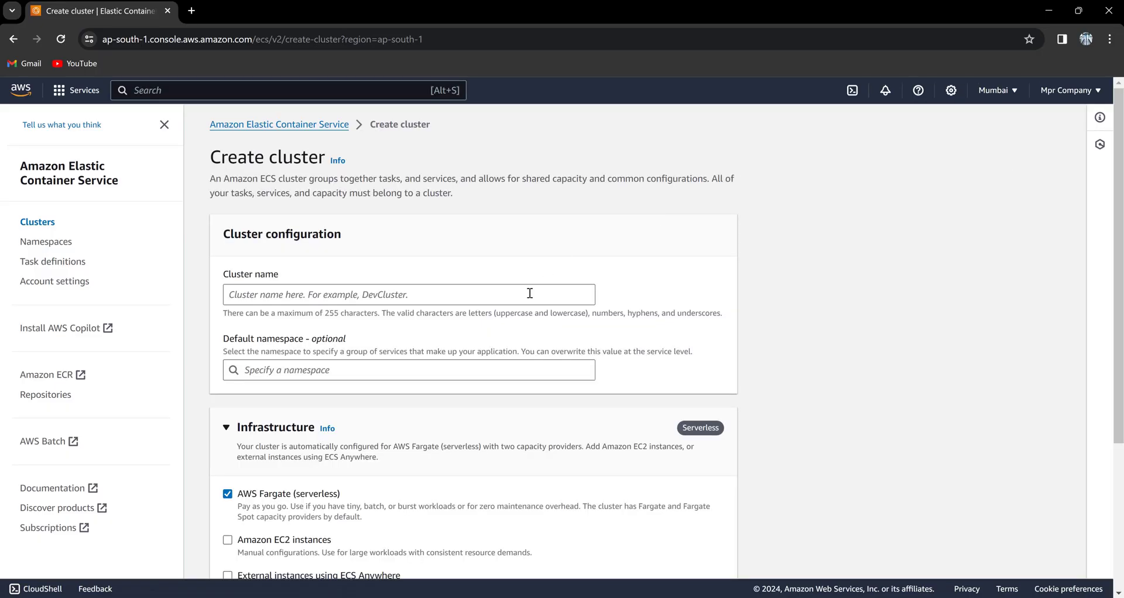
{"action": "left_click", "coordinate": [530, 293]}
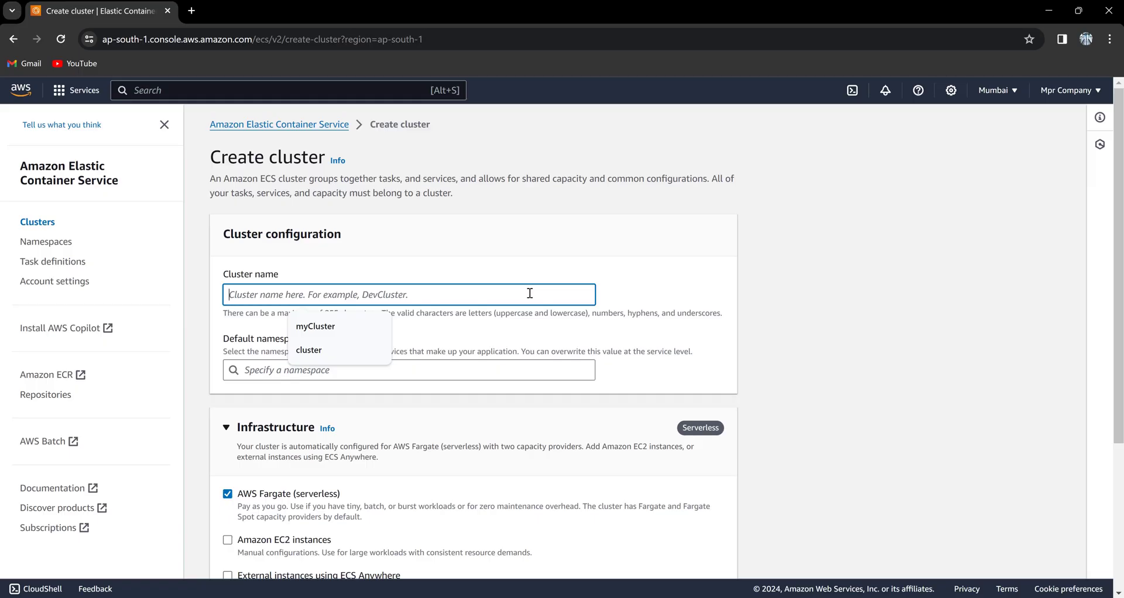
{"action": "type", "text": "demoClu"}
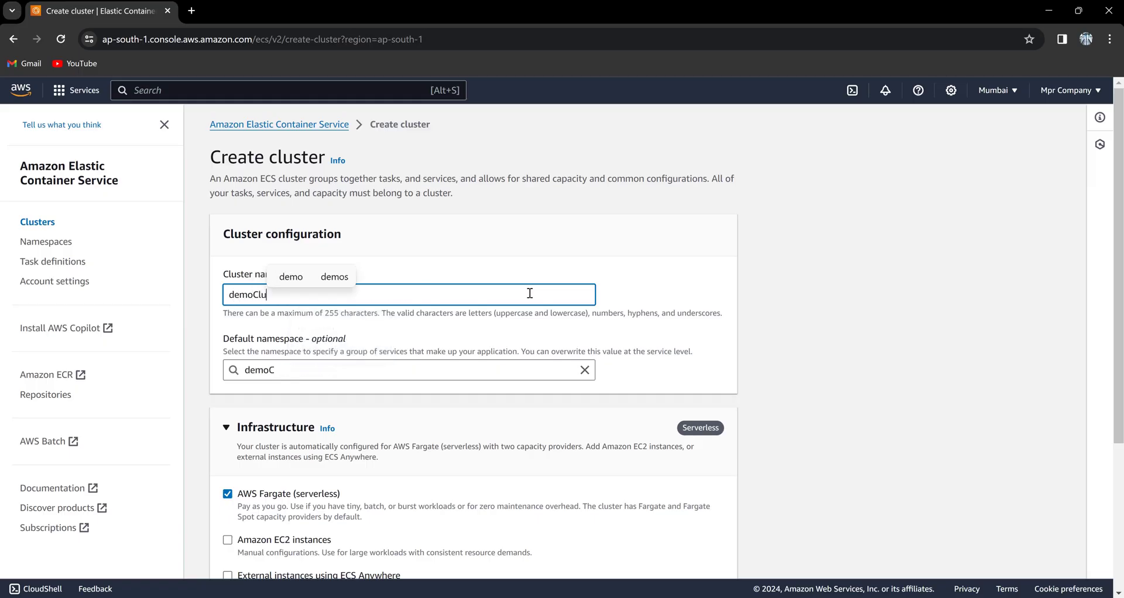
{"action": "type", "text": "ster"}
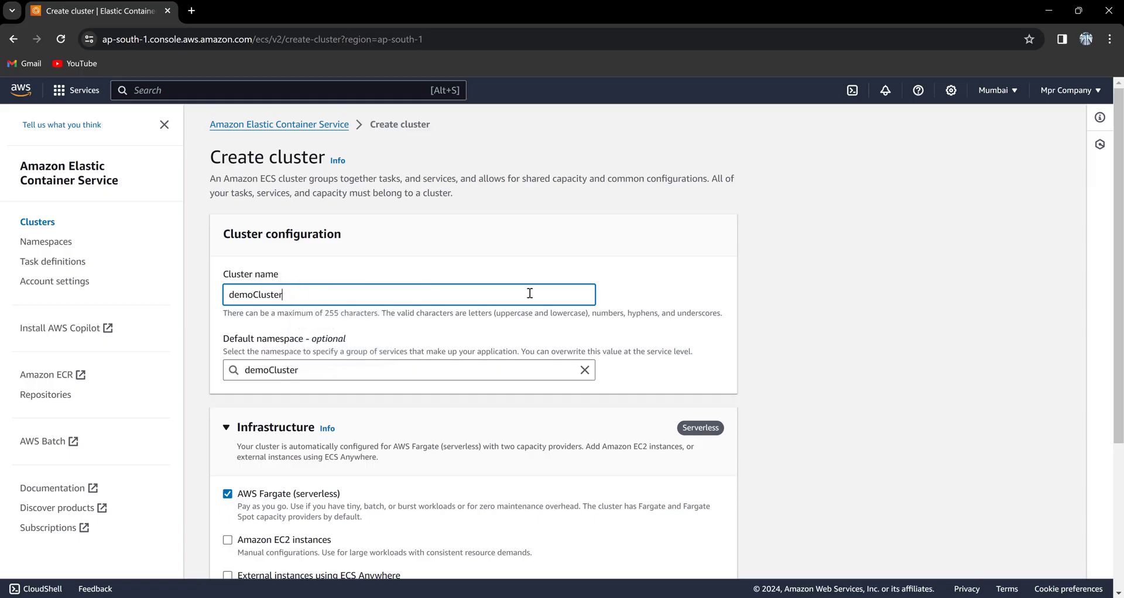
- Keep AWS Fargate enabled and add Amazon EC2 instances to the cluster's infrastructure
{"action": "left_click", "coordinate": [478, 416]}
{"action": "scroll", "coordinate": [478, 415], "scroll_direction": "down", "scroll_amount": 3}
{"action": "key", "text": "space"}
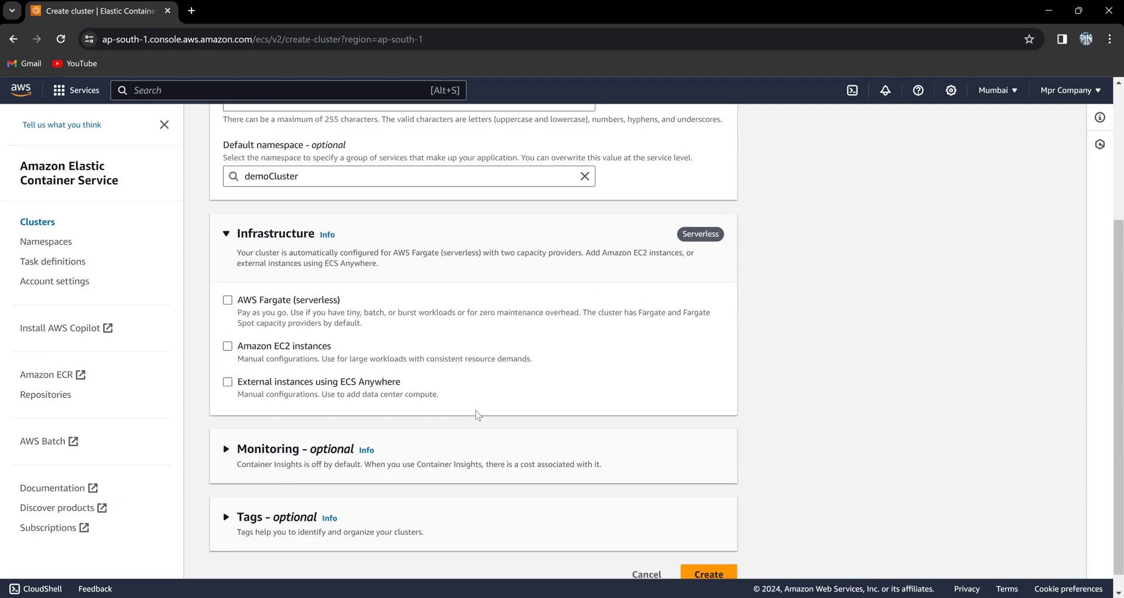
{"action": "key", "text": "space"}
{"action": "key", "text": "Tab"}
{"action": "key", "text": "space"}
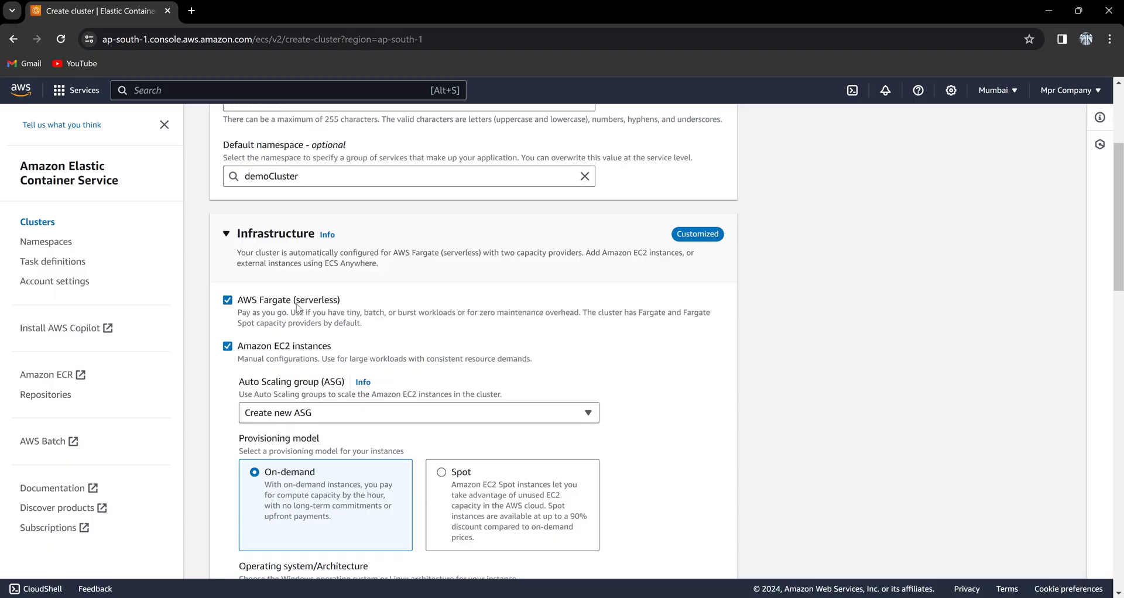
- Examine the EC2 provisioning options and the ECS cluster diagram in the Word document, returning to the cluster form
{"action": "scroll", "coordinate": [297, 307], "scroll_direction": "down", "scroll_amount": 4}
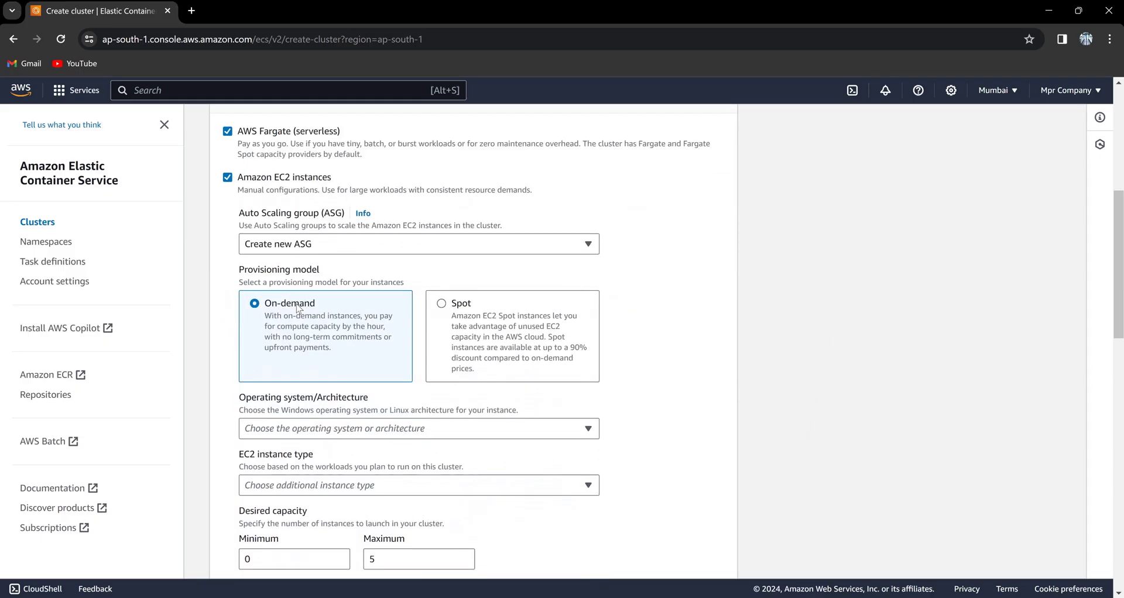
{"action": "scroll", "coordinate": [299, 309], "scroll_direction": "up", "scroll_amount": 1}
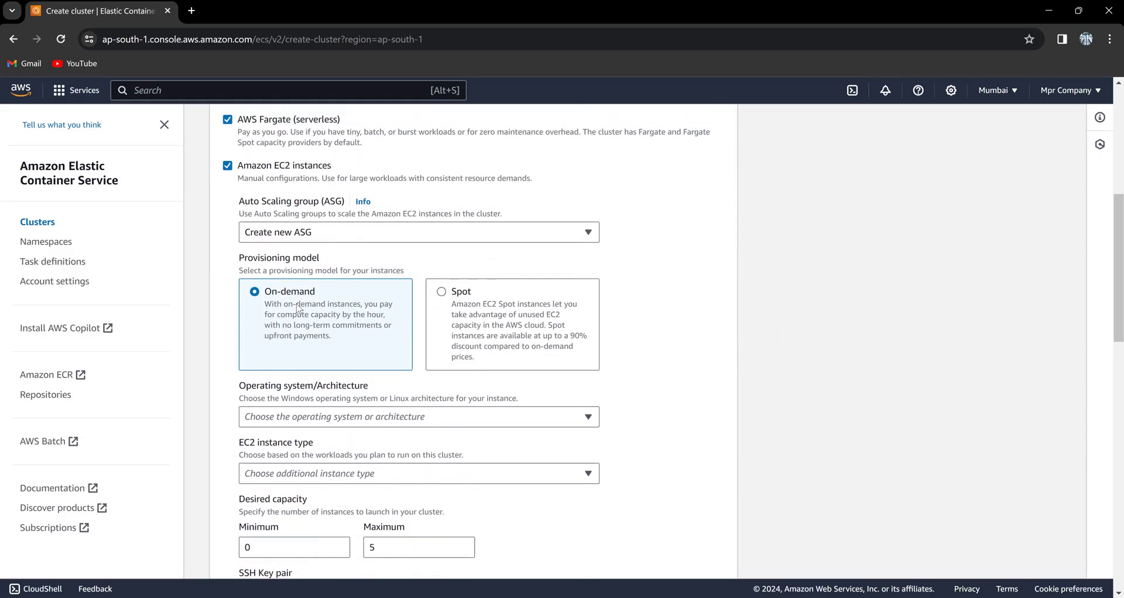
{"action": "key", "text": "alt+Tab"}
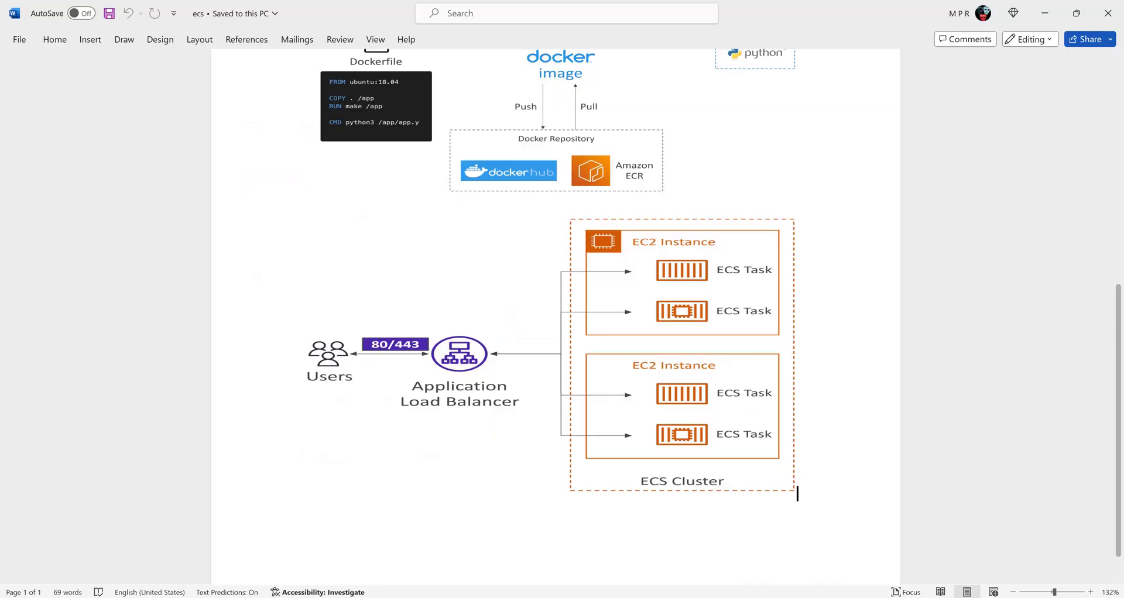
{"action": "key", "text": "alt+Tab"}
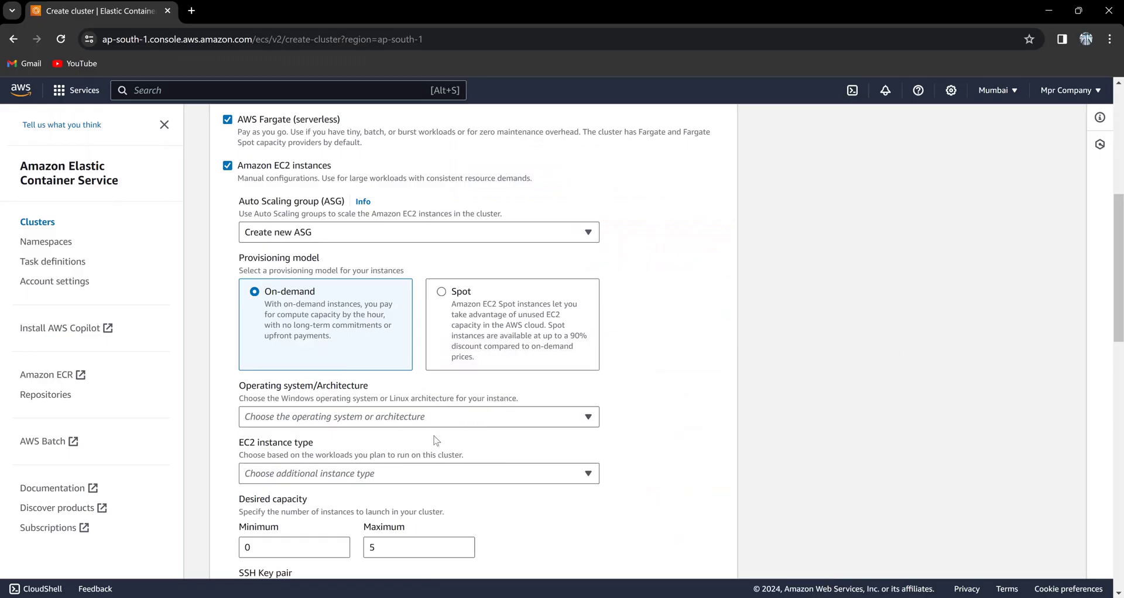
- Set the EC2 instances' operating system to Amazon Linux 2 and the instance type to t2.micro
{"action": "left_click", "coordinate": [452, 417]}
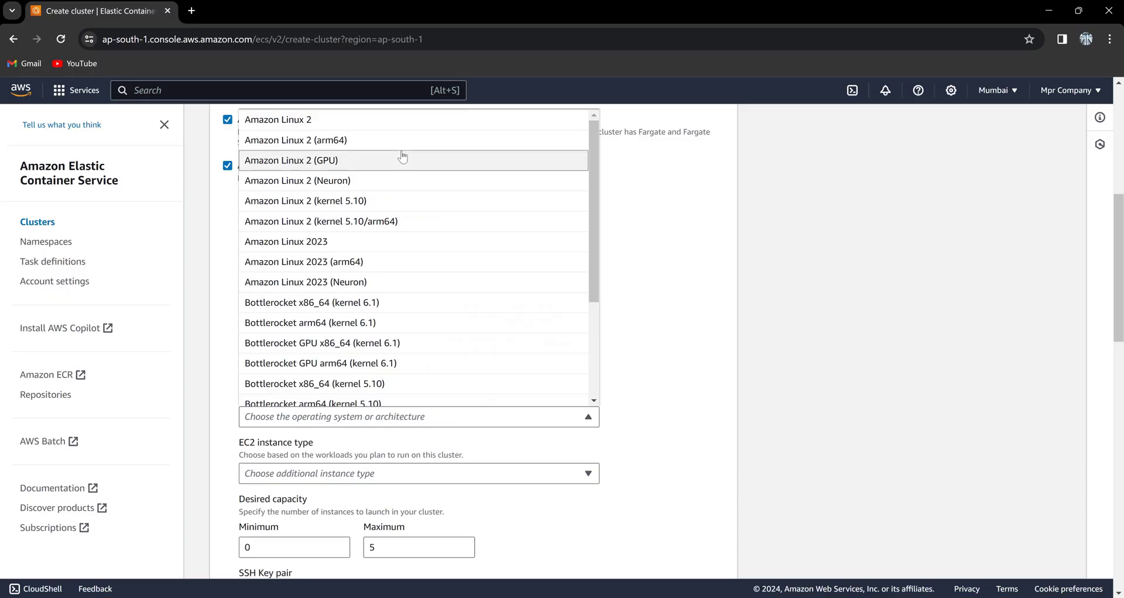
{"action": "left_click", "coordinate": [397, 121]}
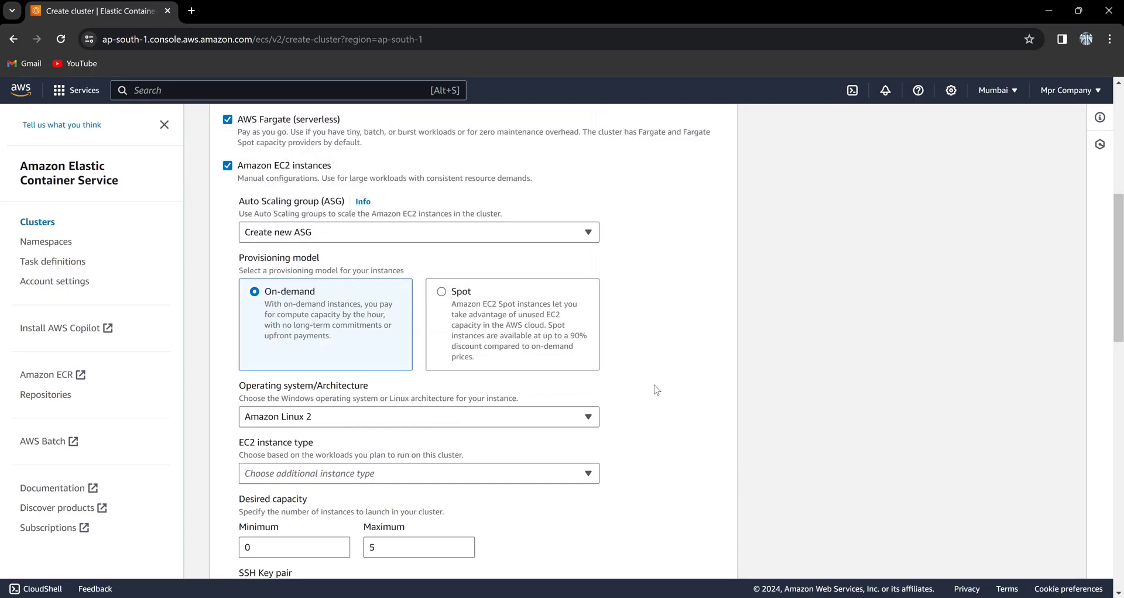
{"action": "scroll", "coordinate": [656, 389], "scroll_direction": "down", "scroll_amount": 3}
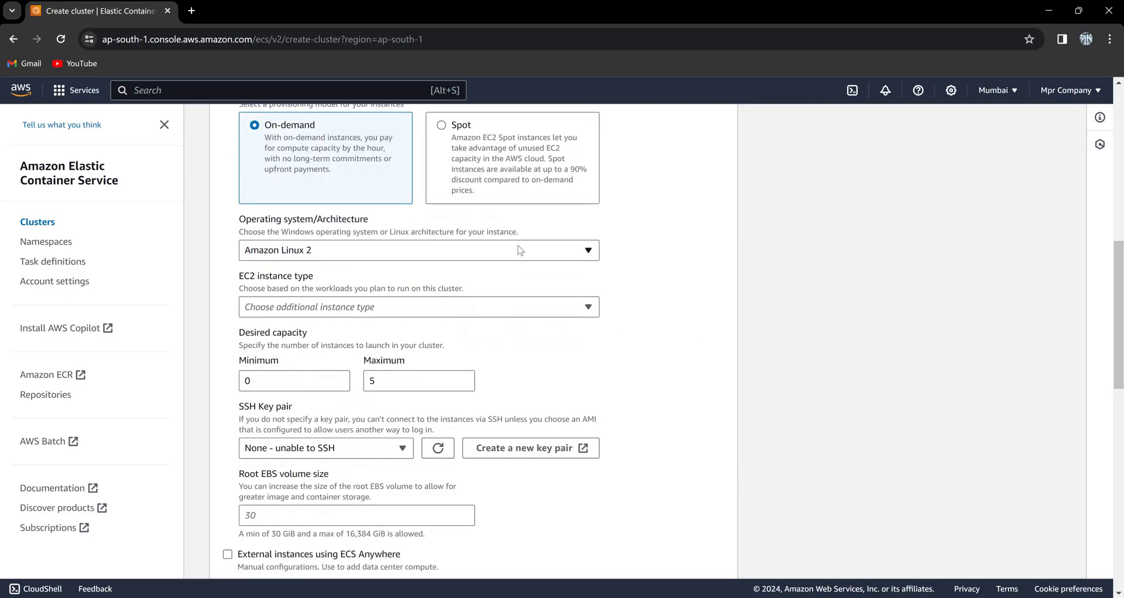
{"action": "left_click", "coordinate": [552, 308]}
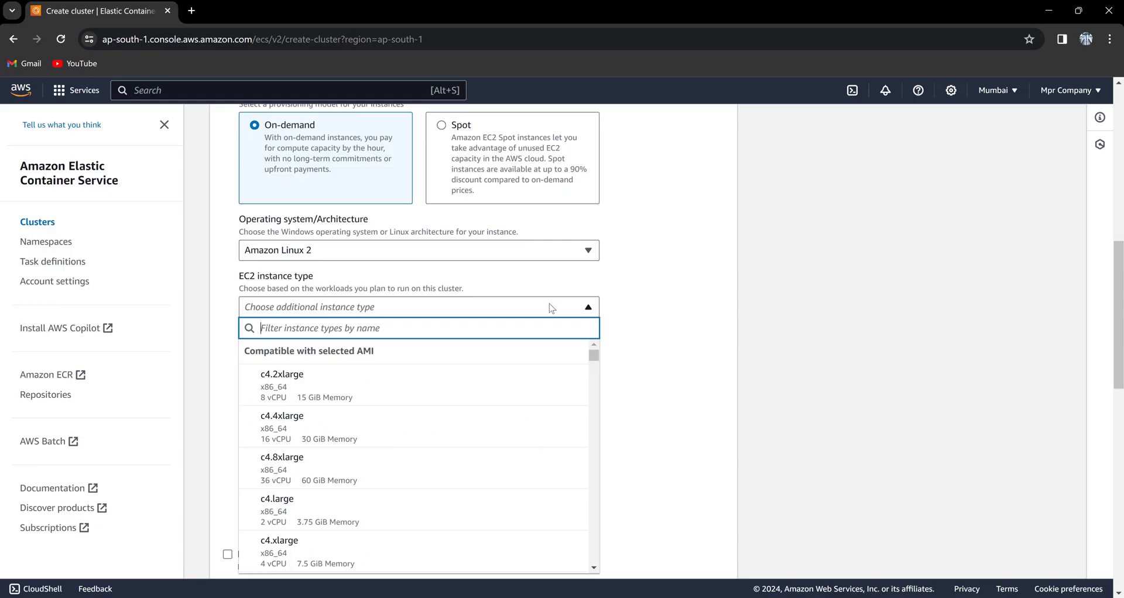
{"action": "type", "text": "t2.mi"}
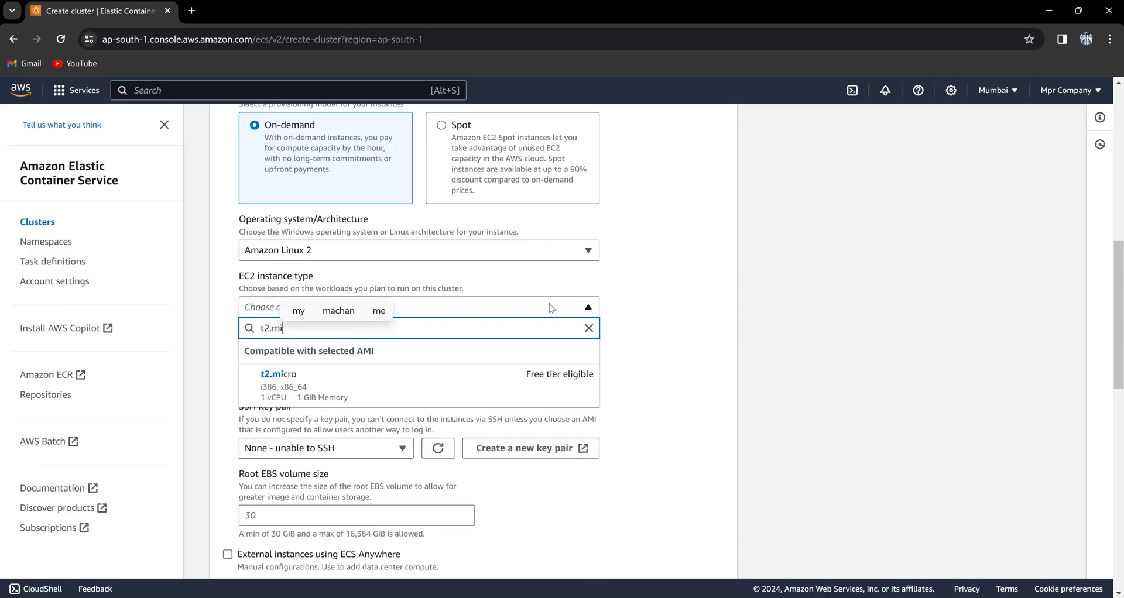
{"action": "left_click", "coordinate": [525, 377]}
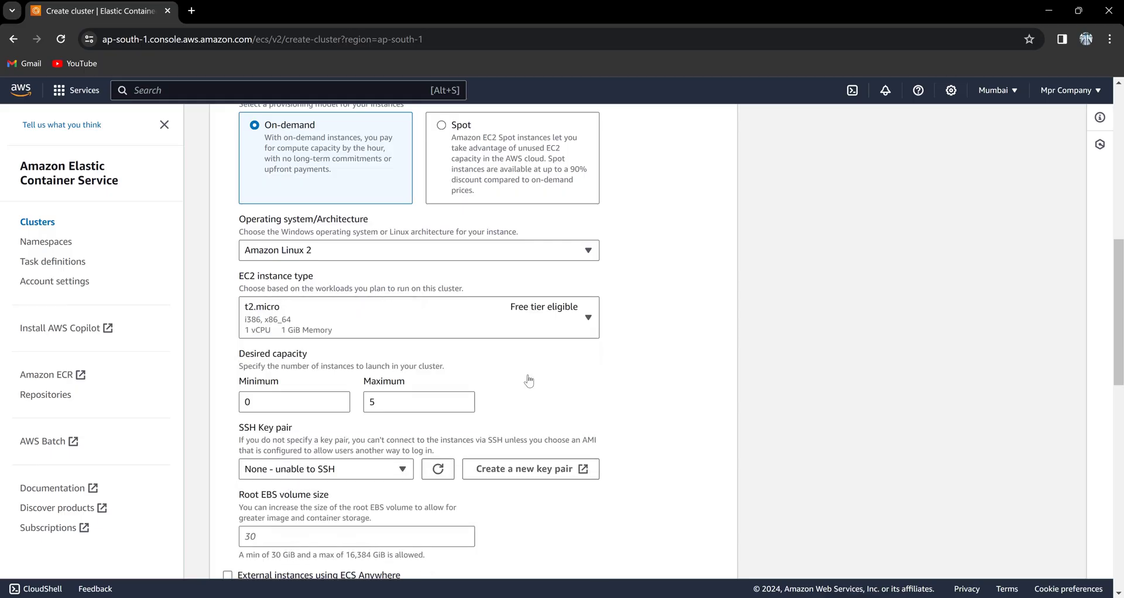
- Create the cluster, keeping the default capacity, key pair, network and security group settings
{"action": "scroll", "coordinate": [594, 385], "scroll_direction": "down", "scroll_amount": 3}
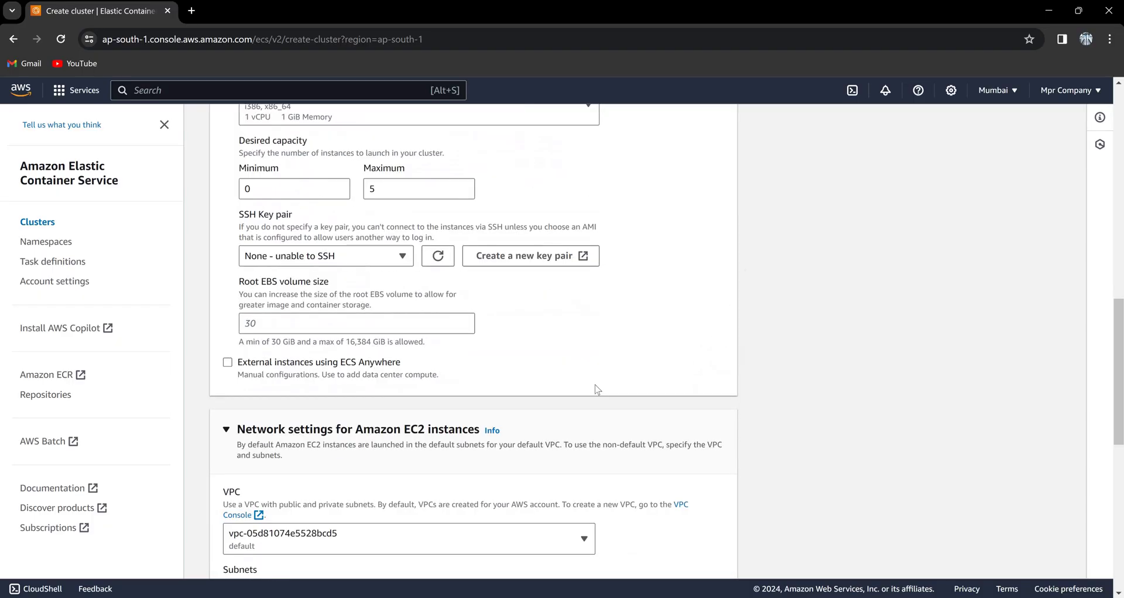
{"action": "scroll", "coordinate": [595, 385], "scroll_direction": "down", "scroll_amount": 7}
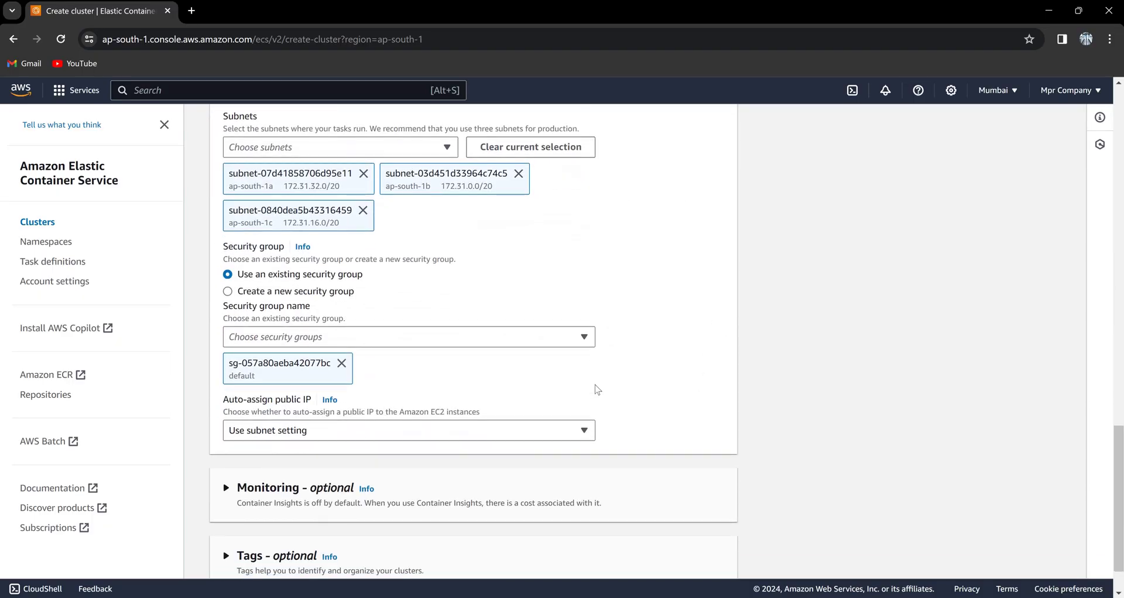
{"action": "scroll", "coordinate": [594, 384], "scroll_direction": "down", "scroll_amount": 1}
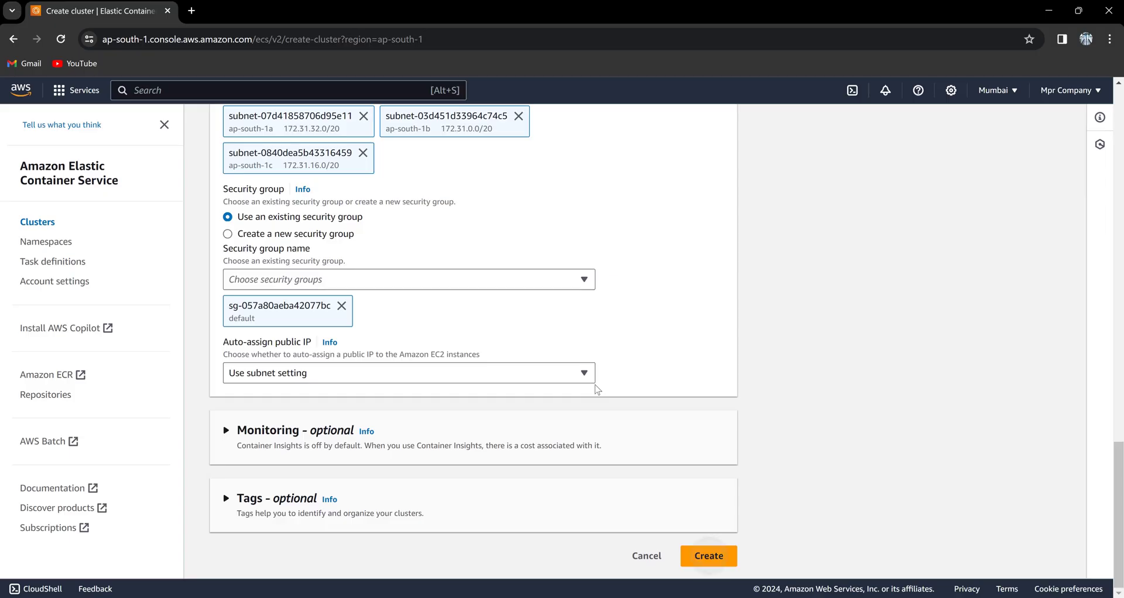
{"action": "key", "text": "Return"}
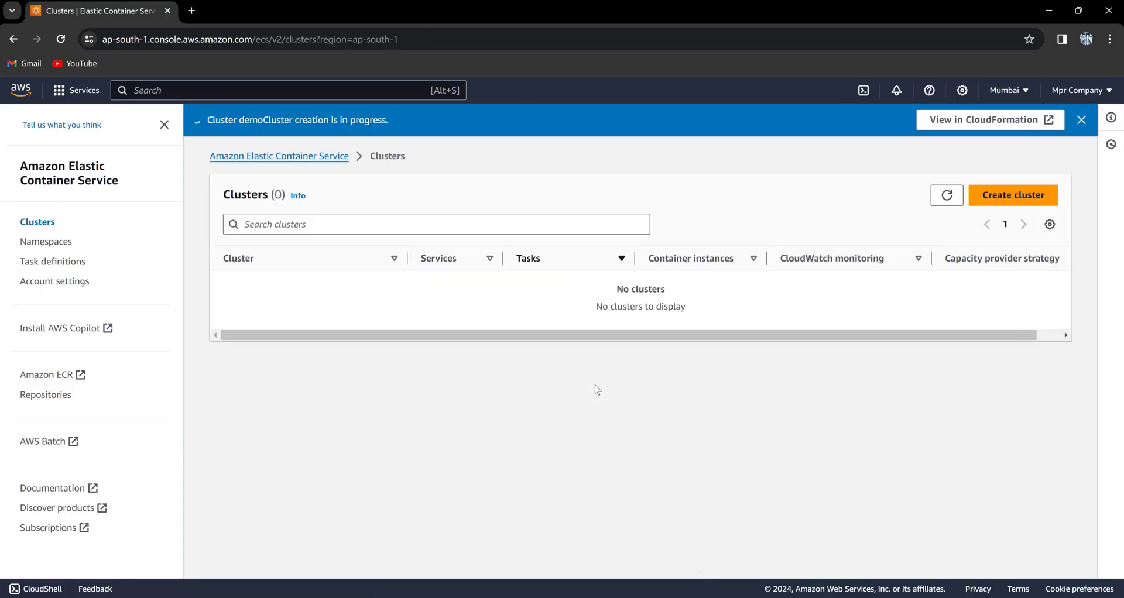
- Open the new cluster's stack in CloudFormation and refresh its events to check the creation progress
{"action": "left_click", "coordinate": [1002, 124]}
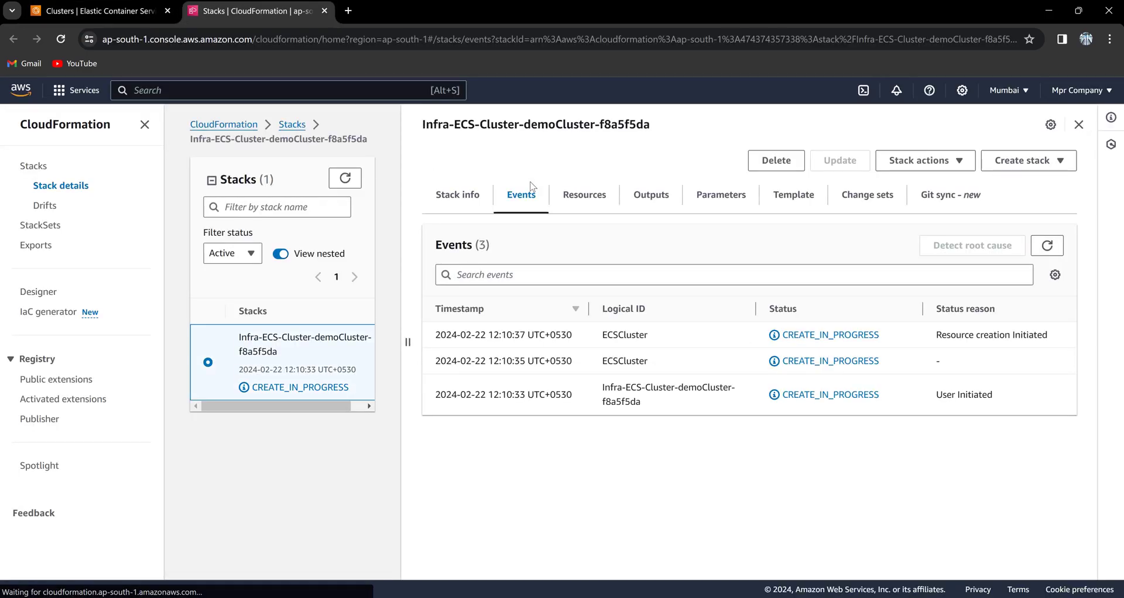
{"action": "left_click", "coordinate": [1047, 246]}
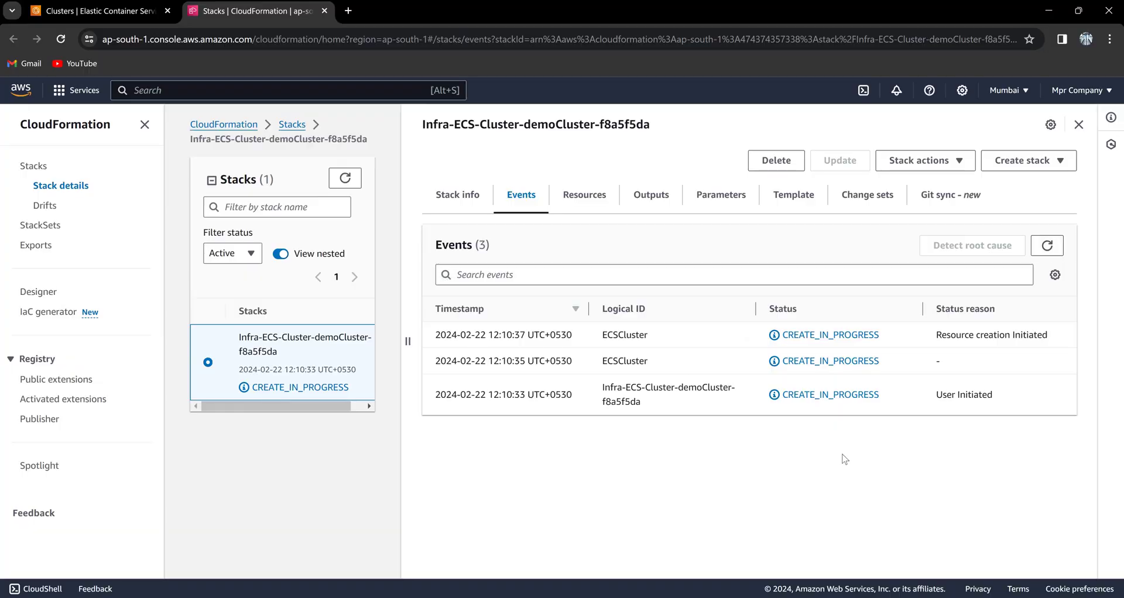
{"action": "left_click", "coordinate": [1045, 247]}
{"action": "left_click", "coordinate": [1044, 248]}
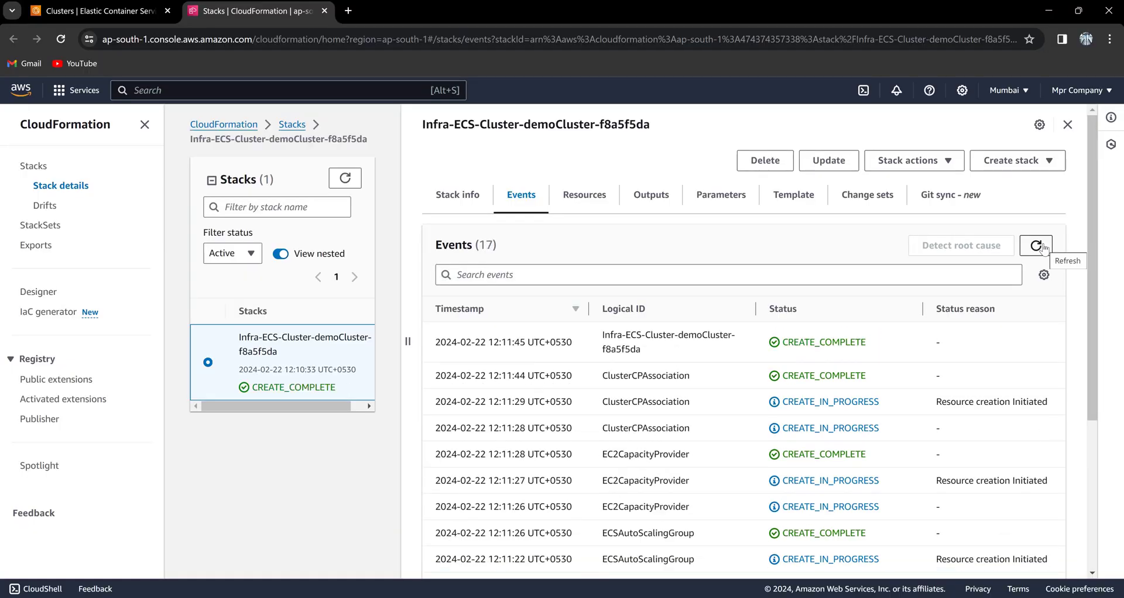
{"action": "left_click", "coordinate": [1045, 247]}
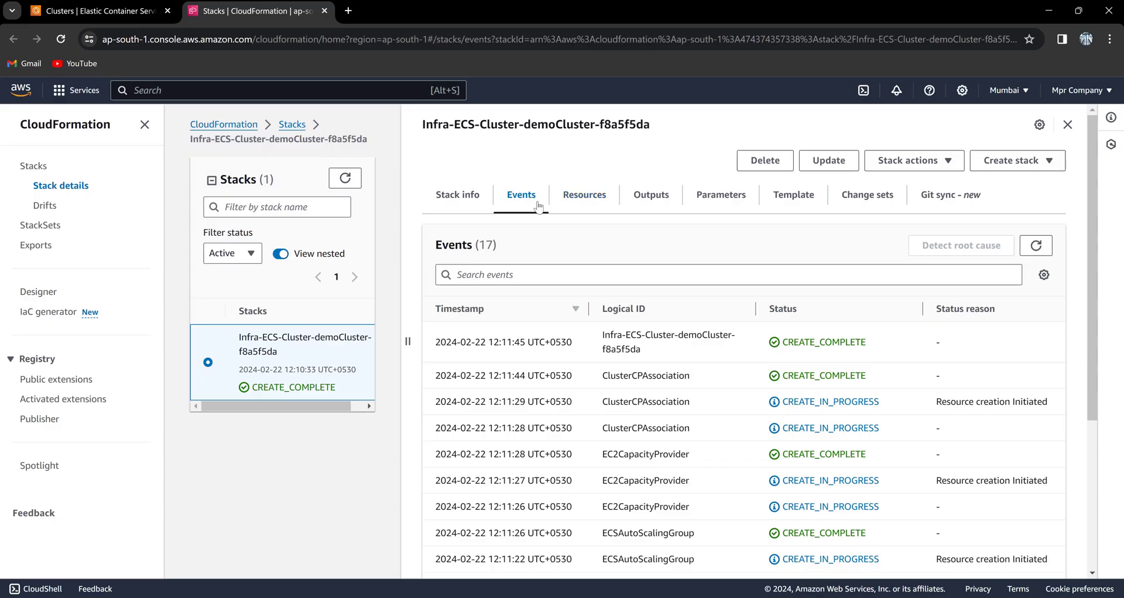
- Check the ECS cluster list, dismiss its notification, and review the CloudFormation stack events again before returning to the list
{"action": "left_click", "coordinate": [93, 10]}
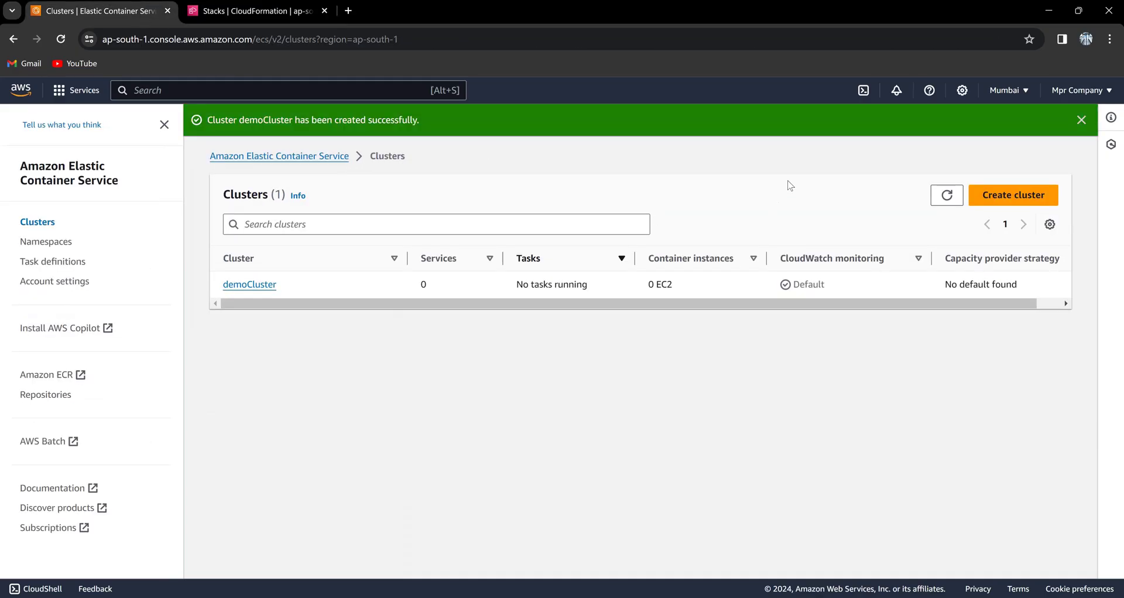
{"action": "left_click", "coordinate": [1080, 120]}
{"action": "left_click", "coordinate": [297, 16]}
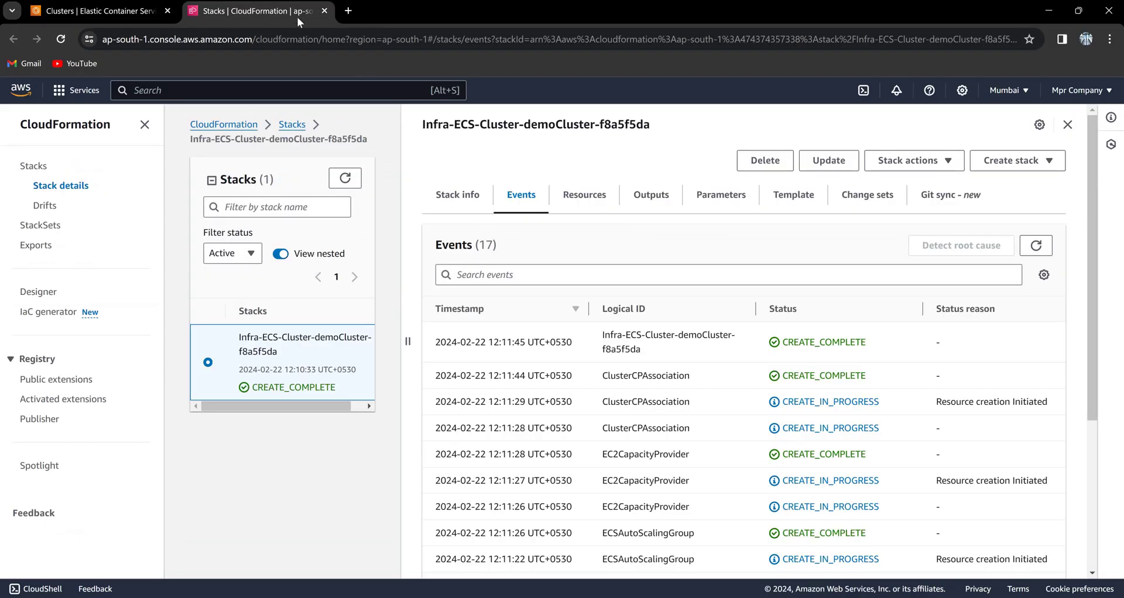
{"action": "left_click", "coordinate": [1031, 245]}
{"action": "left_click", "coordinate": [82, 14]}
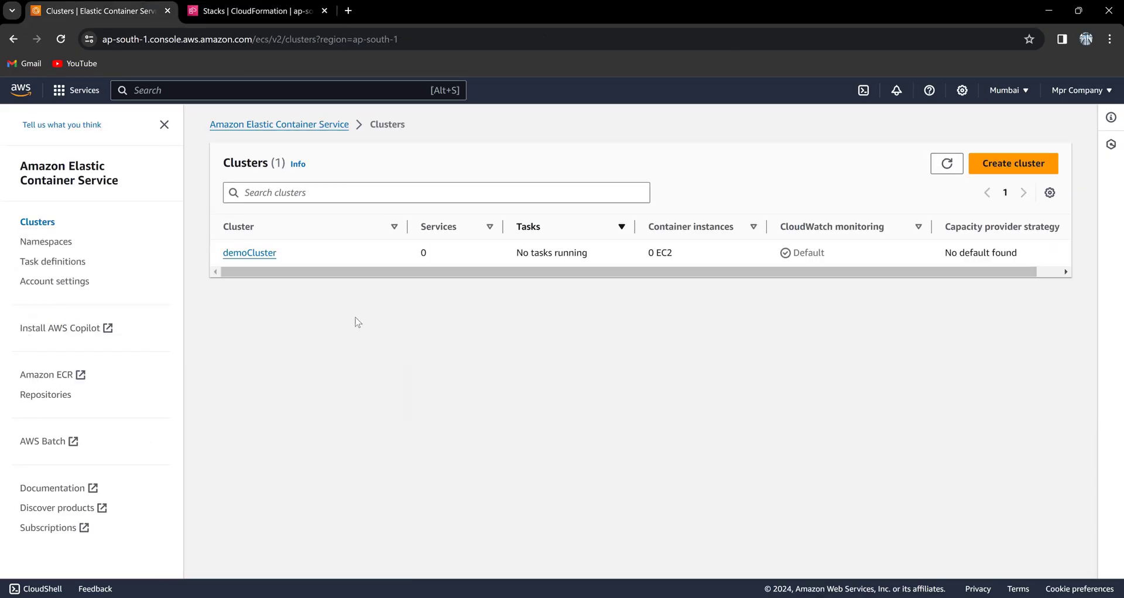
- Search the AWS services for "auto" and open the Auto Scaling groups feature in a new browser tab
{"action": "type", "text": "auto"}
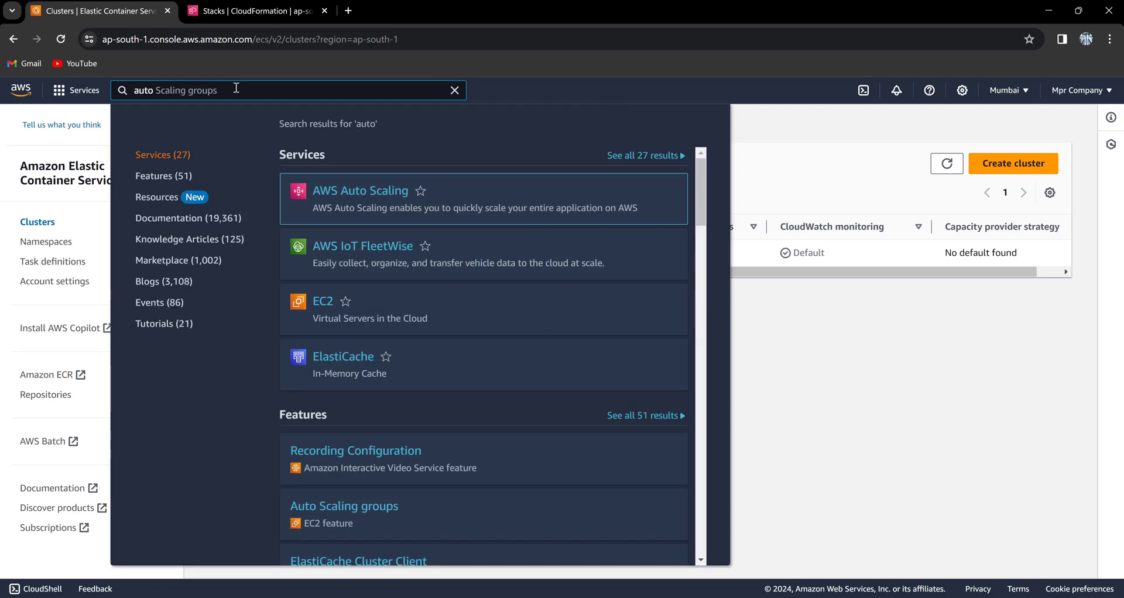
{"action": "right_click", "coordinate": [341, 515]}
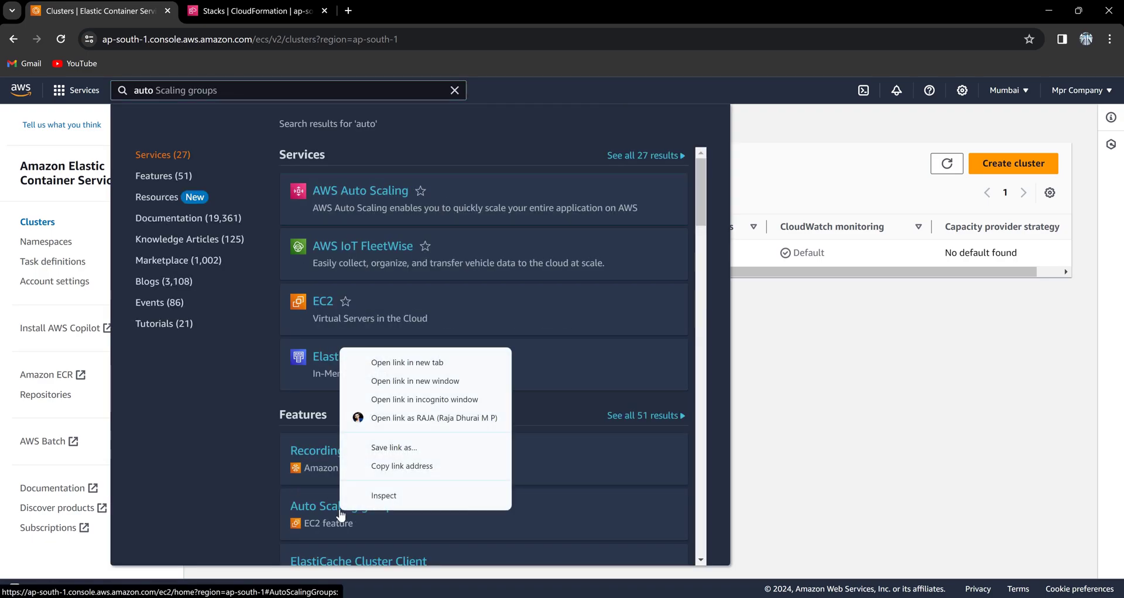
{"action": "left_click", "coordinate": [431, 364]}
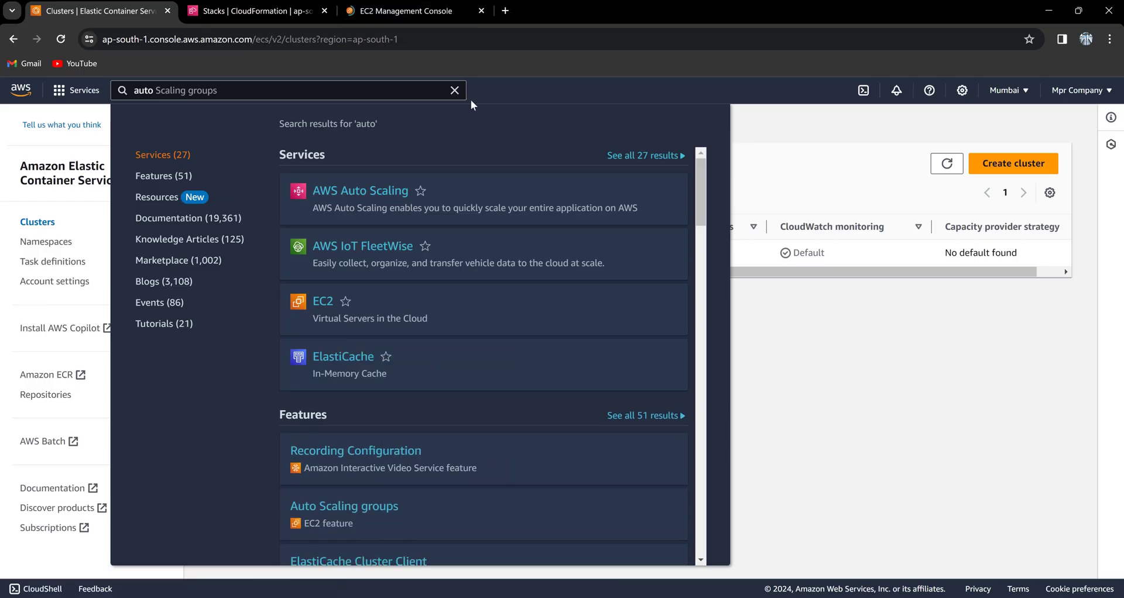
{"action": "left_click", "coordinate": [455, 91]}
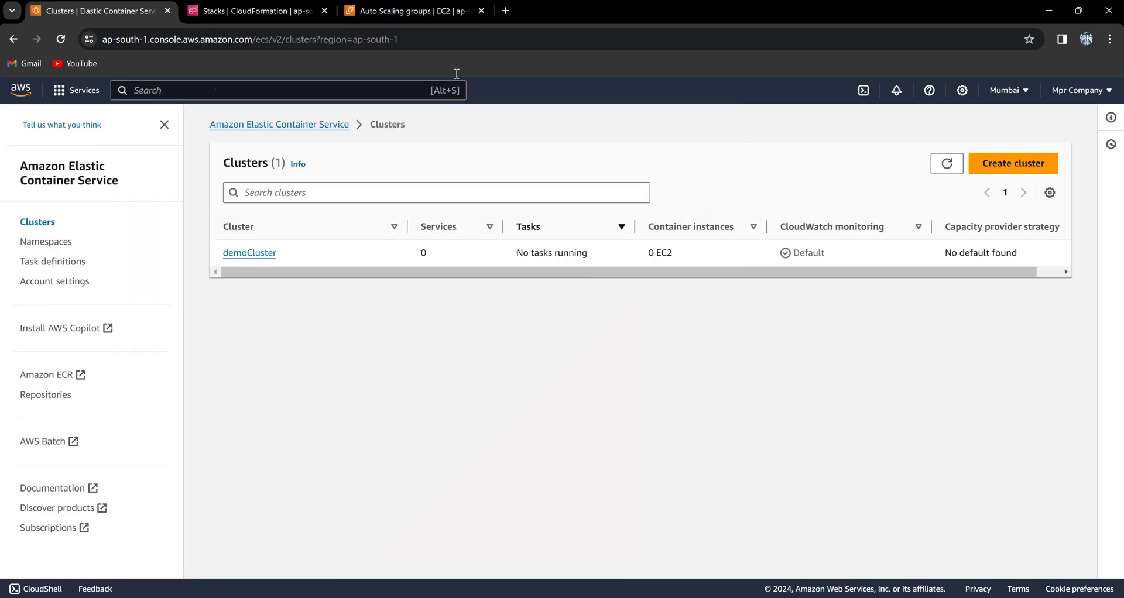
{"action": "left_click", "coordinate": [448, 12]}
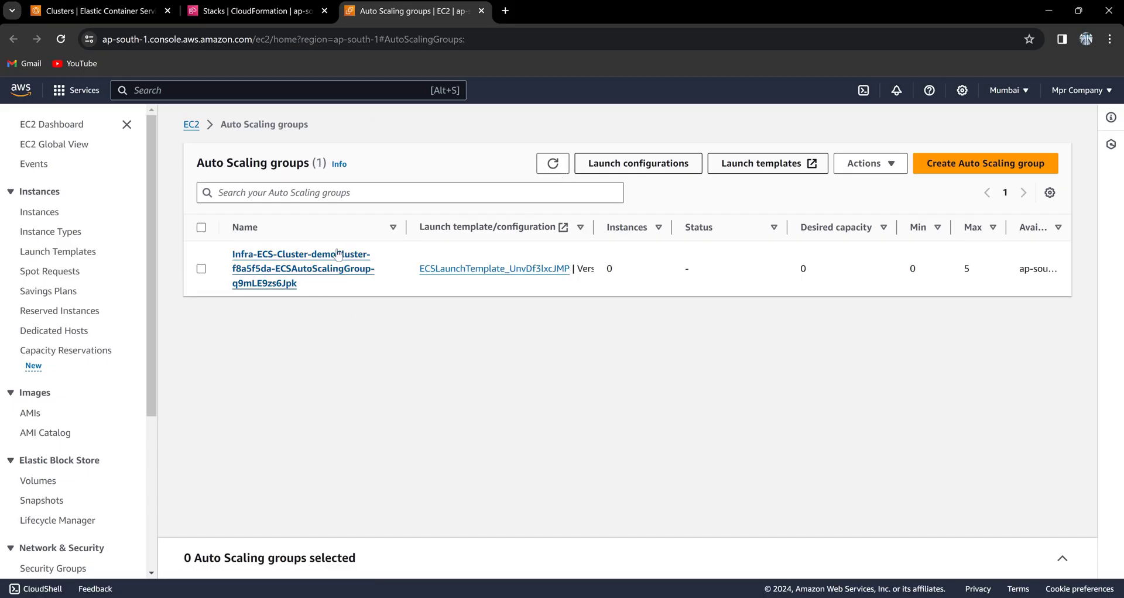
- Open the demoCluster Auto Scaling group and view its group details
{"action": "left_click", "coordinate": [264, 280]}
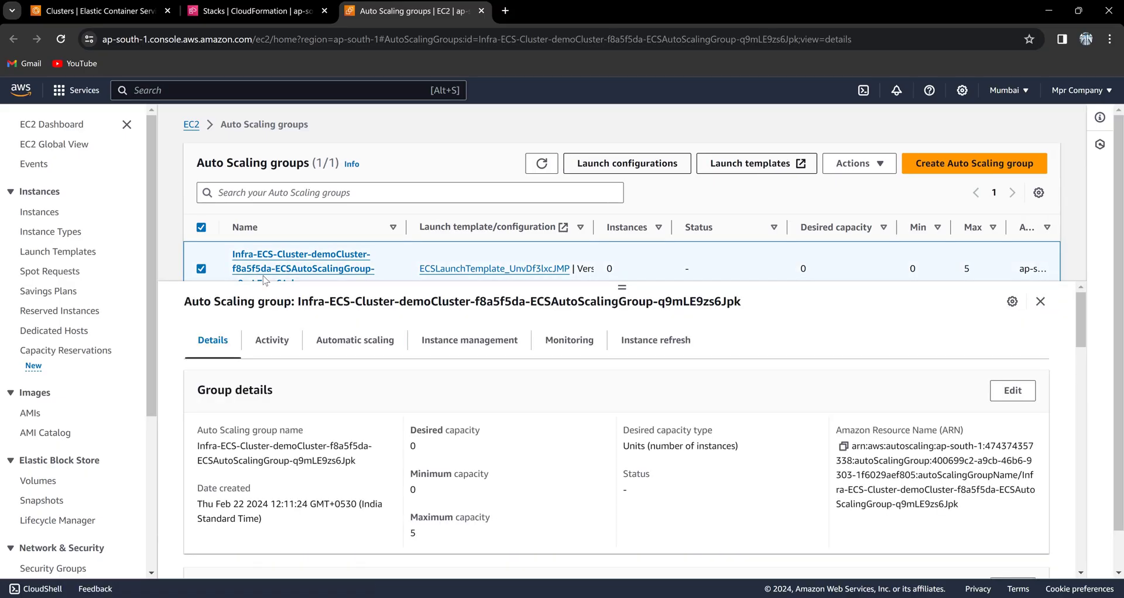
{"action": "left_click", "coordinate": [335, 345]}
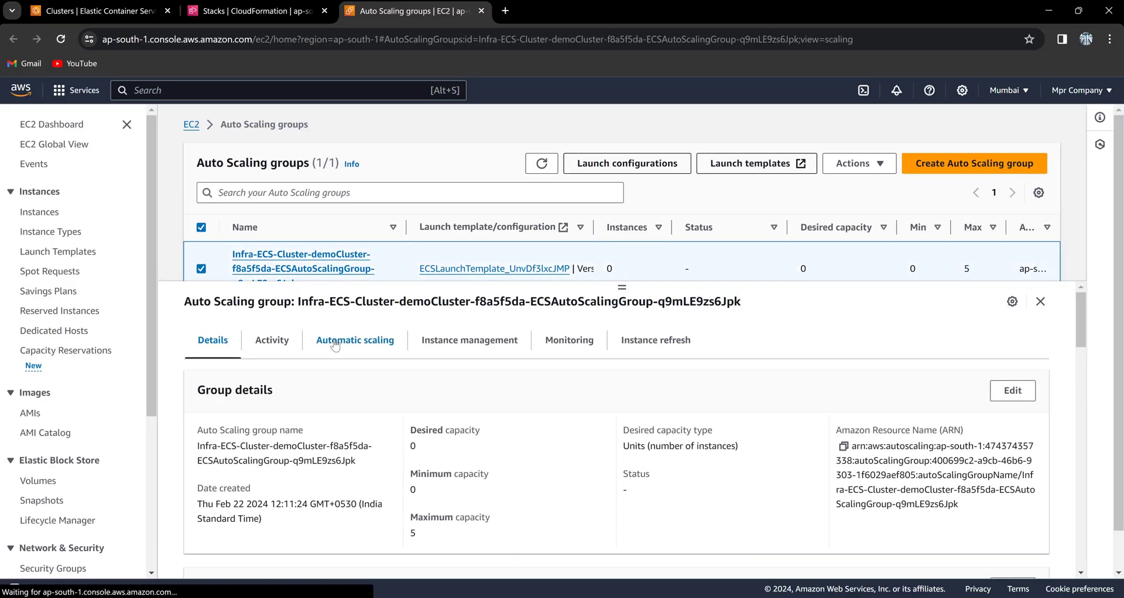
{"action": "left_click", "coordinate": [233, 347]}
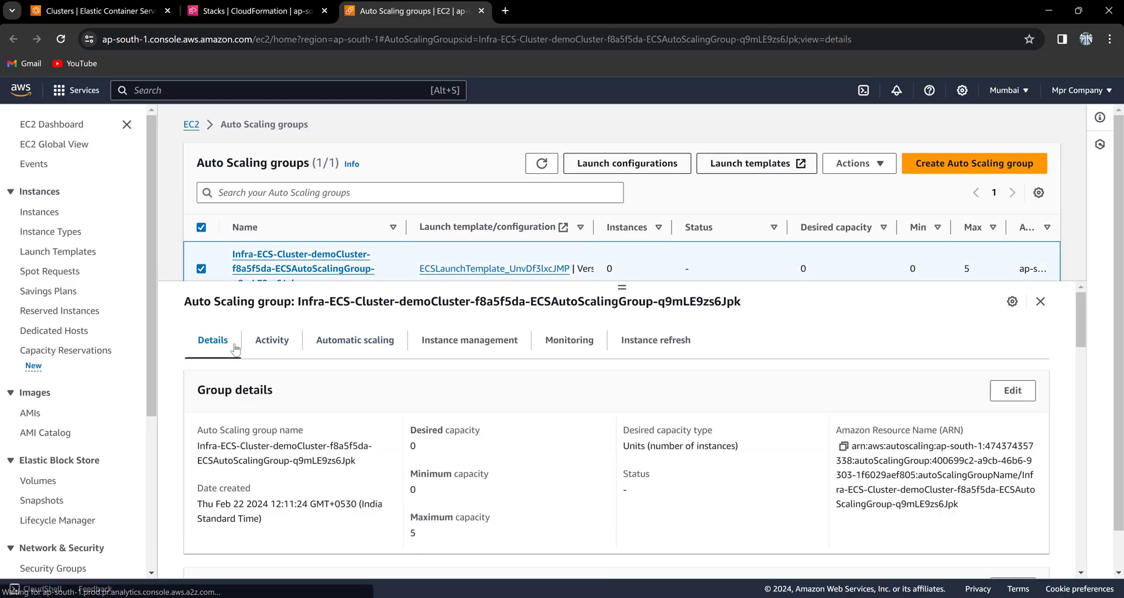
- Open the demoCluster Auto Scaling group's full page and look through its instance management, monitoring, automatic scaling and details sections
{"action": "left_click", "coordinate": [1040, 301]}
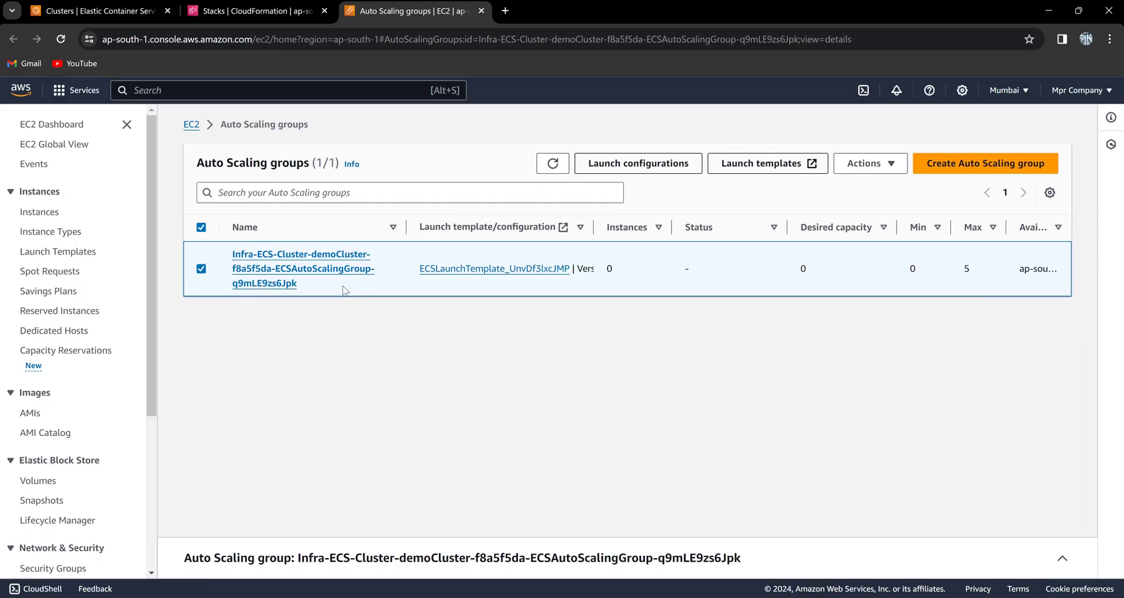
{"action": "left_click", "coordinate": [339, 269]}
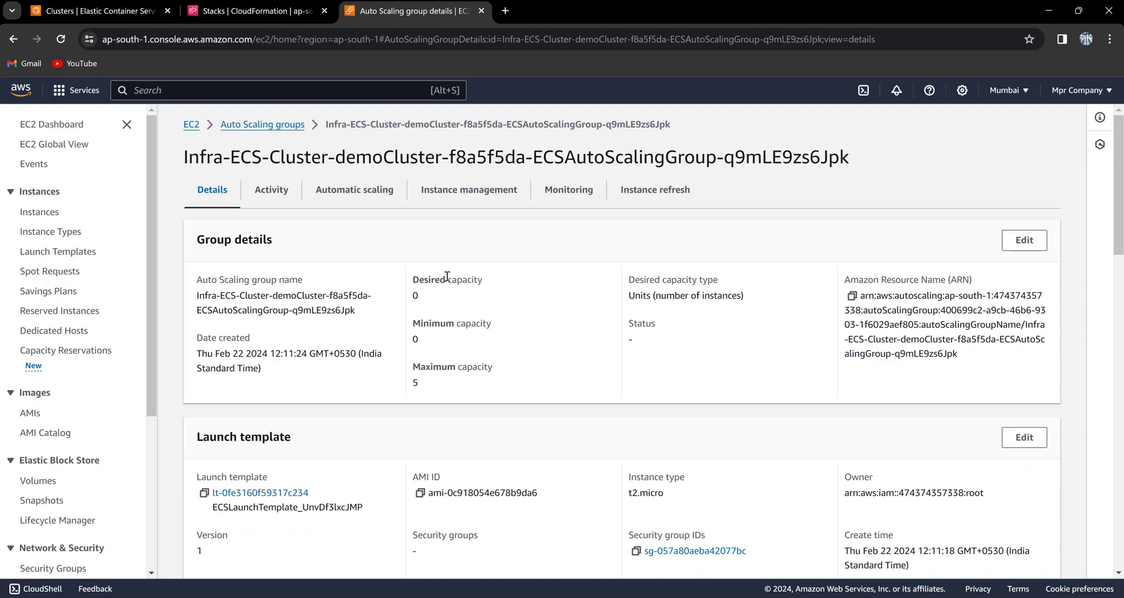
{"action": "left_click", "coordinate": [467, 189]}
{"action": "left_click", "coordinate": [559, 189]}
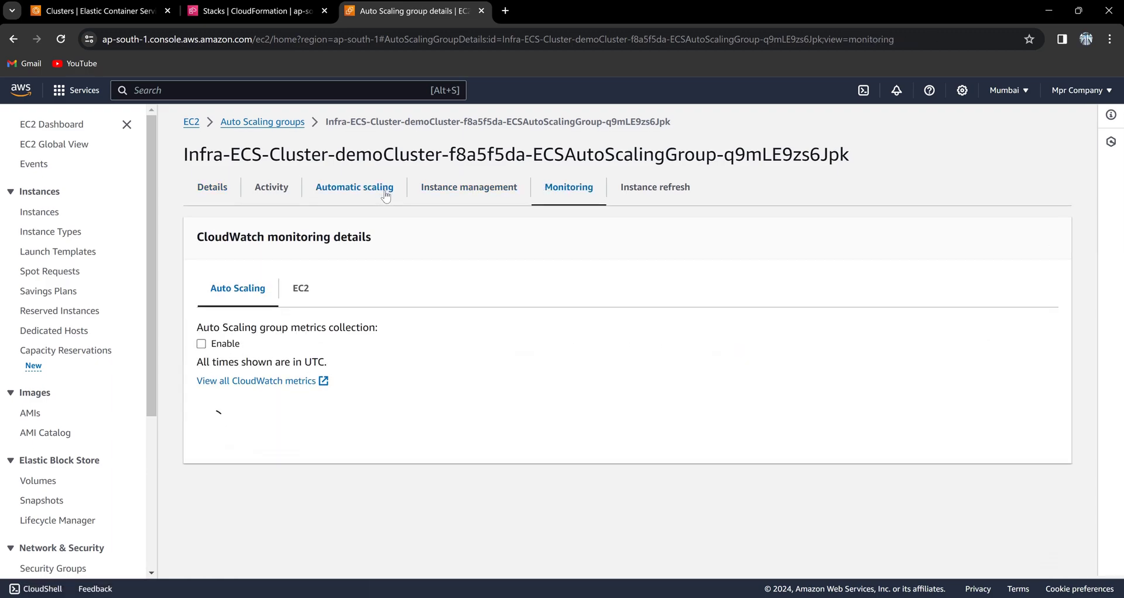
{"action": "left_click", "coordinate": [357, 188]}
{"action": "left_click", "coordinate": [226, 190]}
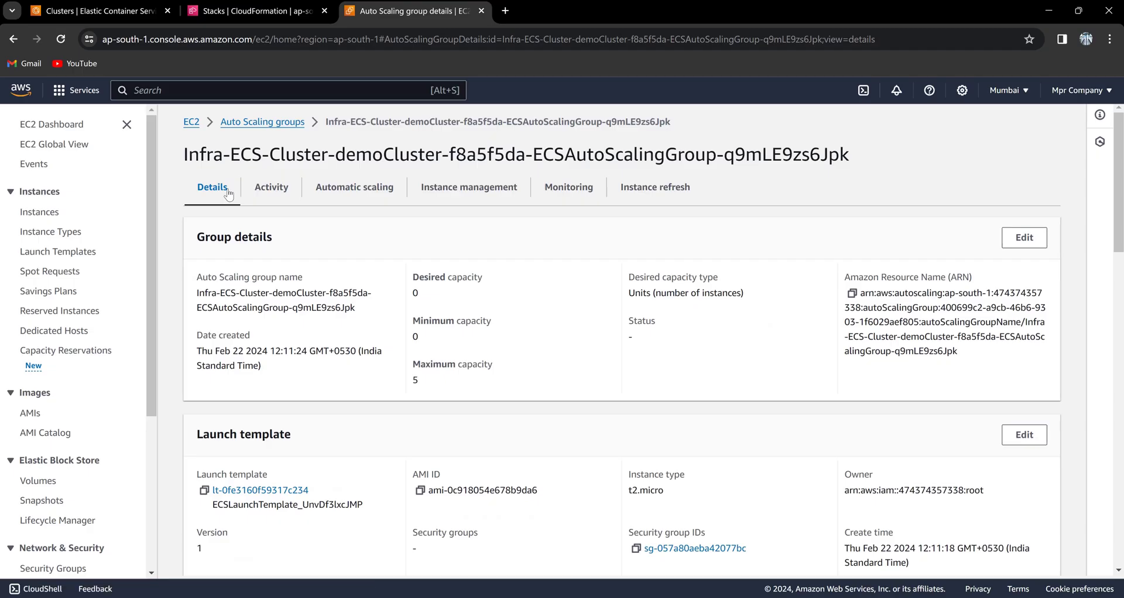
- Set the Auto Scaling group's desired capacity to 1 and update the group size
{"action": "left_click", "coordinate": [1019, 239]}
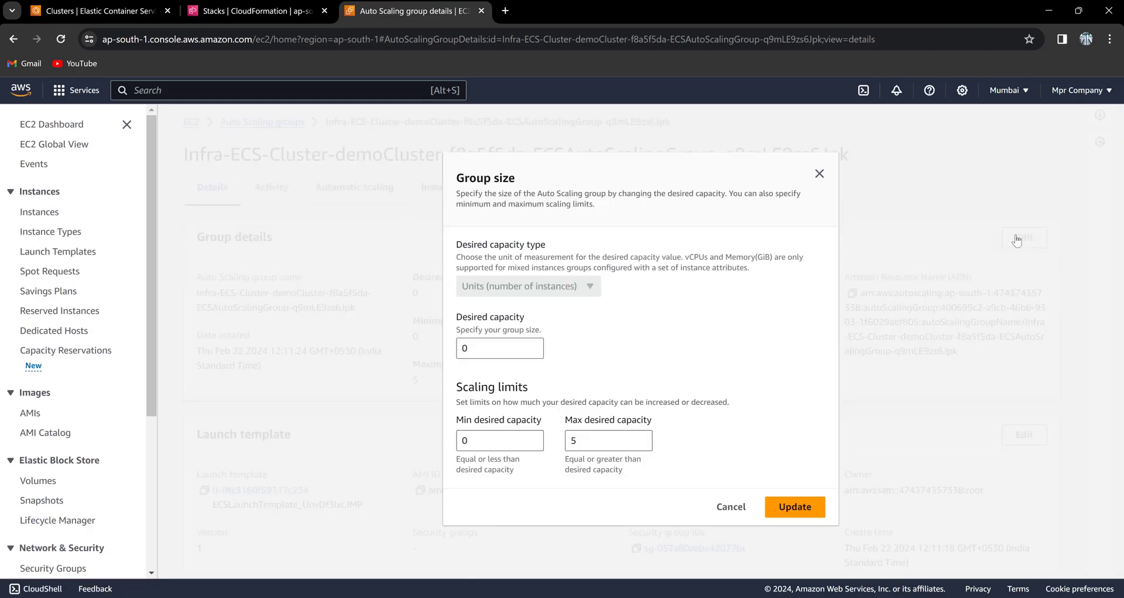
{"action": "left_click", "coordinate": [493, 346]}
{"action": "type", "text": "1"}
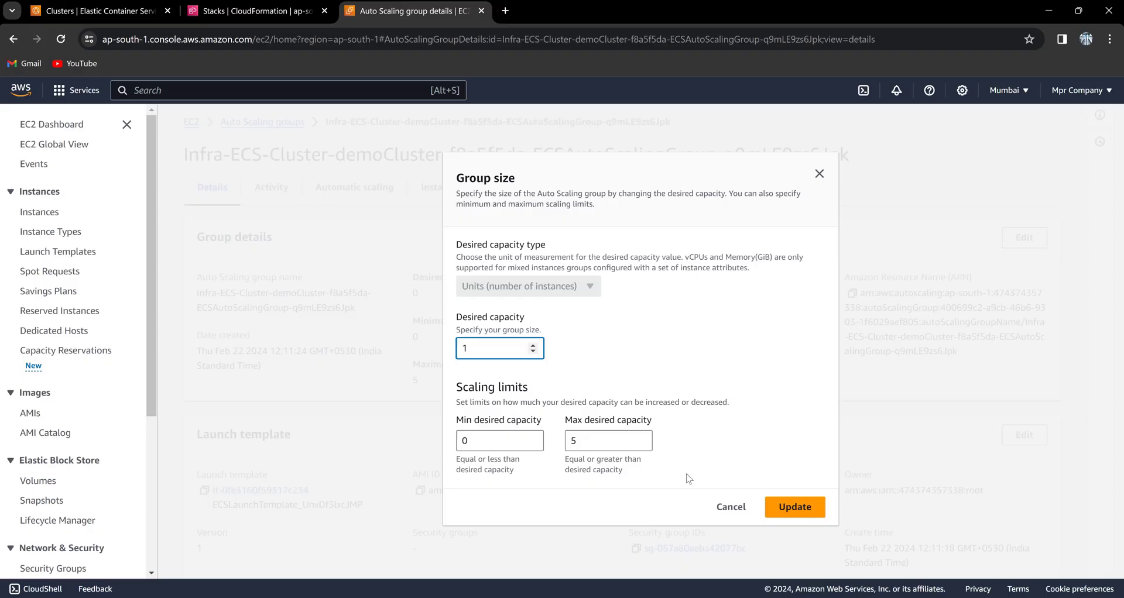
{"action": "left_click", "coordinate": [791, 509]}
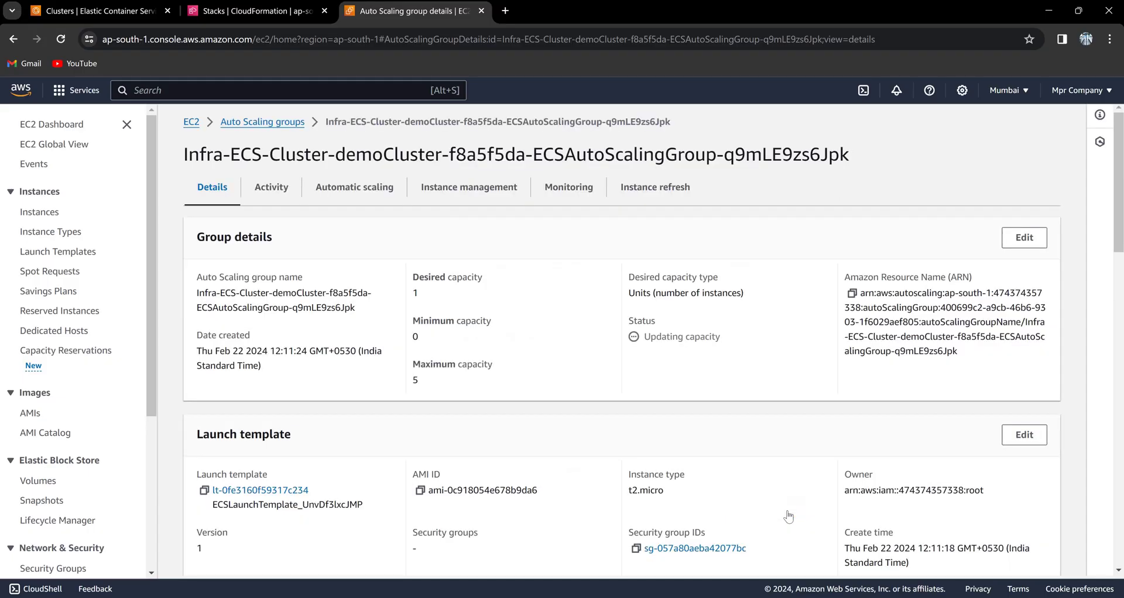
- Review the Auto Scaling group's configuration down to its tags and check the status in its group details
{"action": "scroll", "coordinate": [607, 446], "scroll_direction": "down", "scroll_amount": 10}
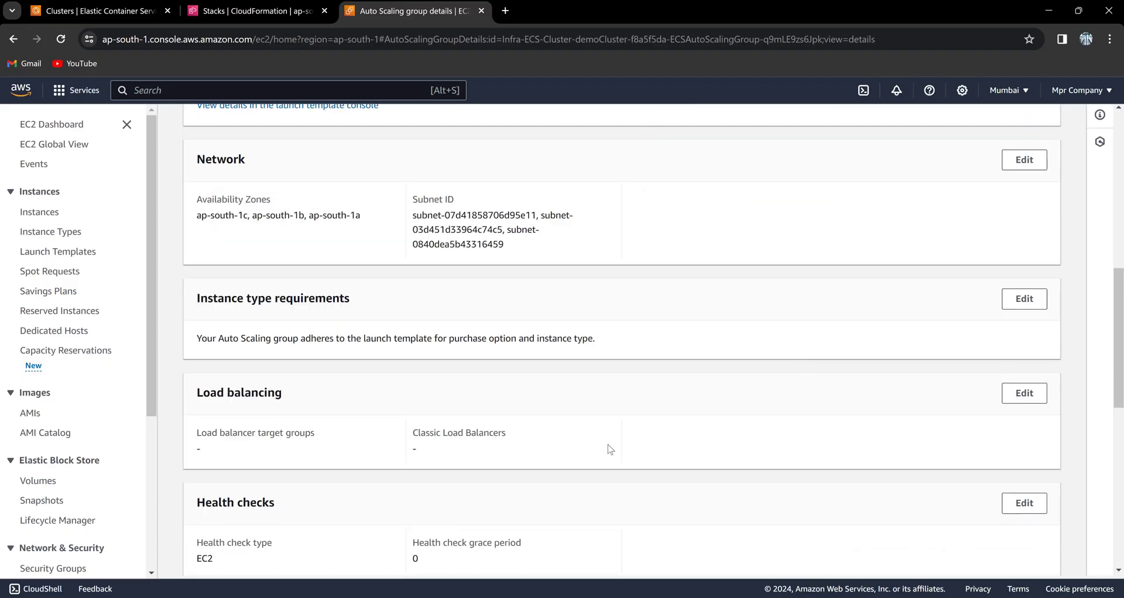
{"action": "scroll", "coordinate": [607, 449], "scroll_direction": "down", "scroll_amount": 1}
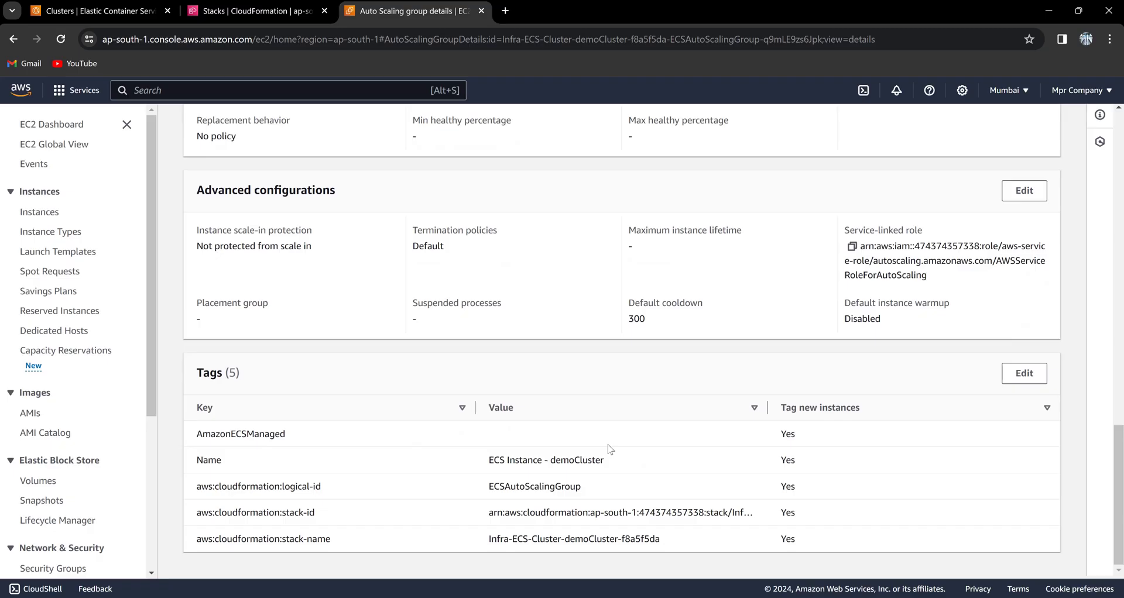
{"action": "scroll", "coordinate": [608, 449], "scroll_direction": "up", "scroll_amount": 12}
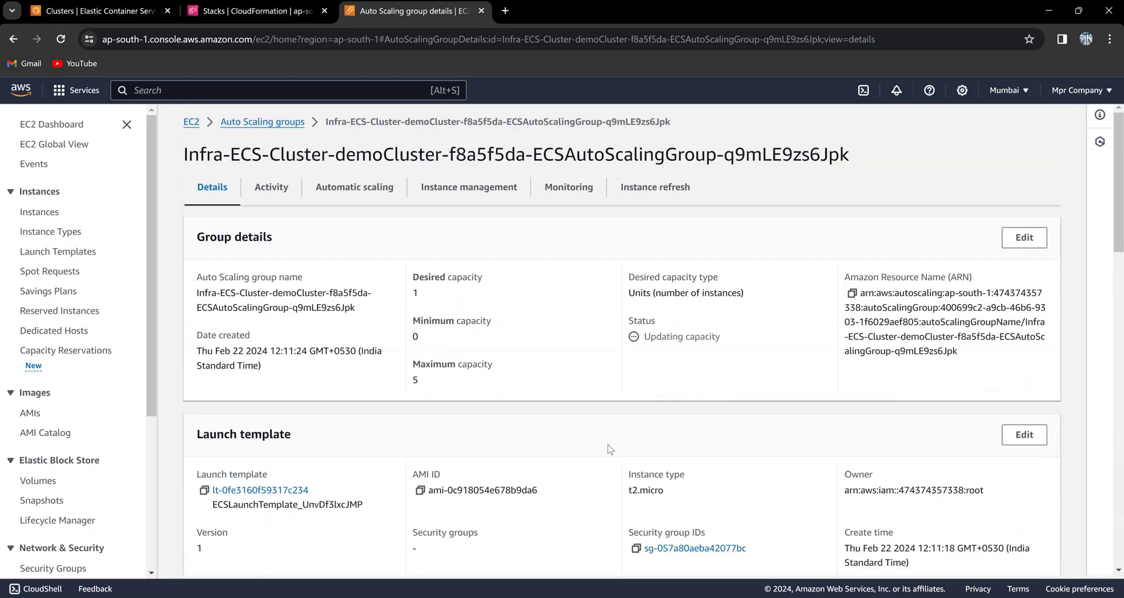
{"action": "scroll", "coordinate": [607, 449], "scroll_direction": "down", "scroll_amount": 11}
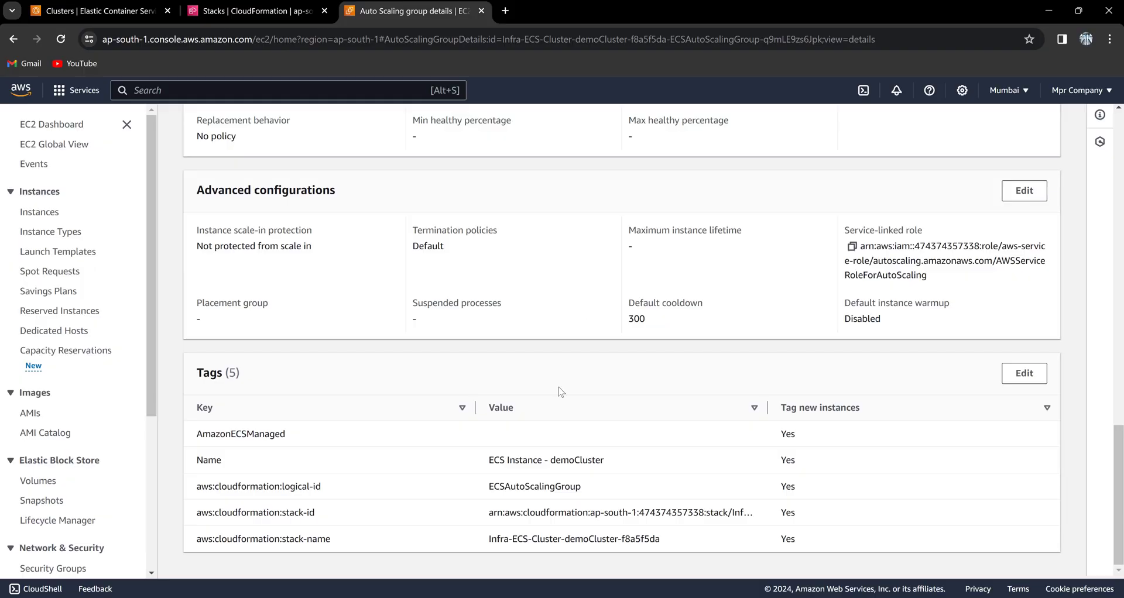
{"action": "scroll", "coordinate": [558, 392], "scroll_direction": "up", "scroll_amount": 7}
{"action": "scroll", "coordinate": [559, 388], "scroll_direction": "up", "scroll_amount": 3}
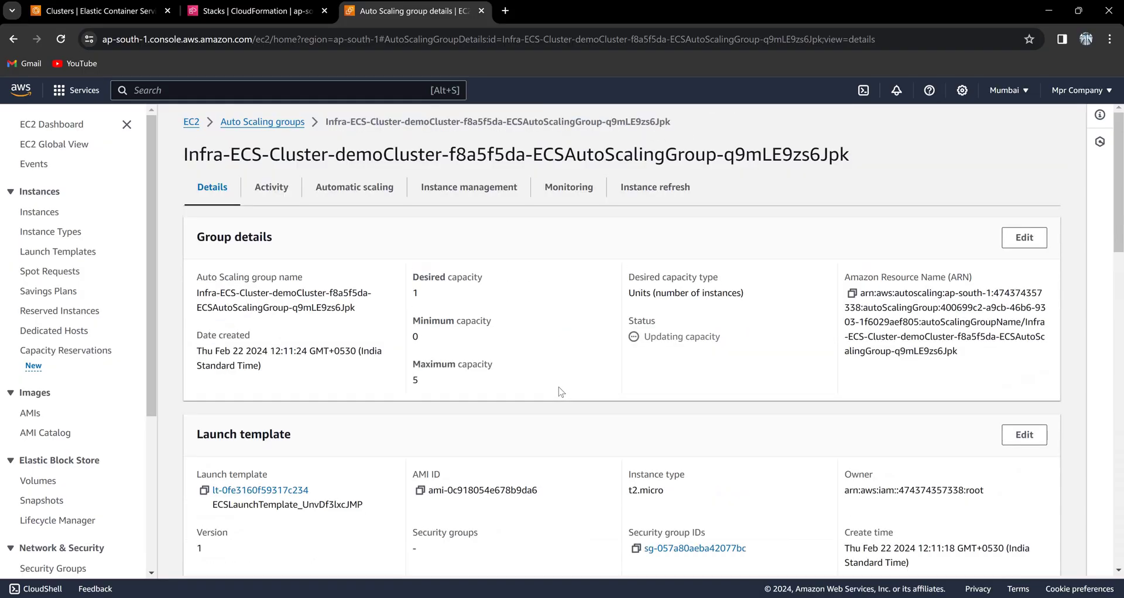
{"action": "right_click", "coordinate": [696, 335]}
{"action": "left_click", "coordinate": [668, 355]}
- Return to the Auto Scaling groups list, then open the EC2 instances list and refresh it
{"action": "left_click", "coordinate": [292, 127]}
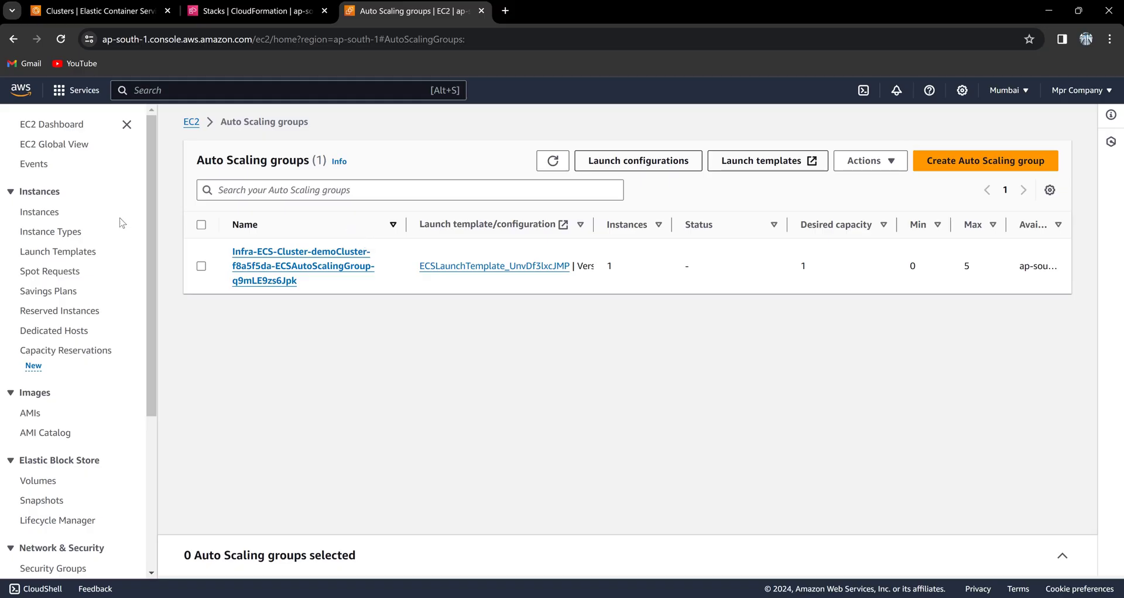
{"action": "left_click", "coordinate": [36, 211]}
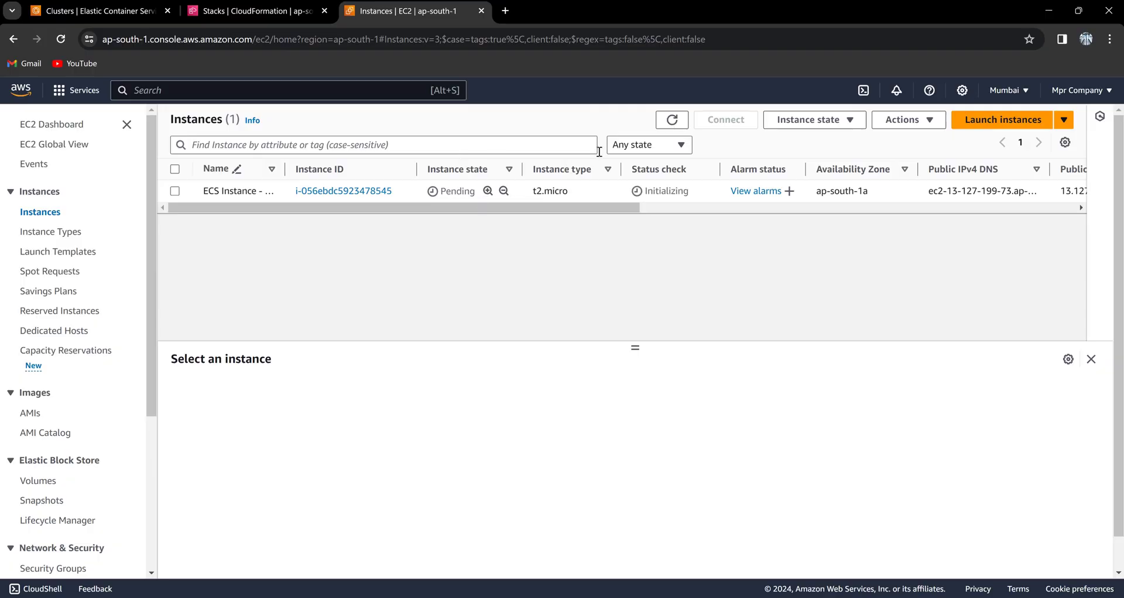
{"action": "left_click", "coordinate": [672, 121]}
- Switch back to Amazon ECS and start creating a new task definition with the console form
{"action": "left_click", "coordinate": [139, 10]}
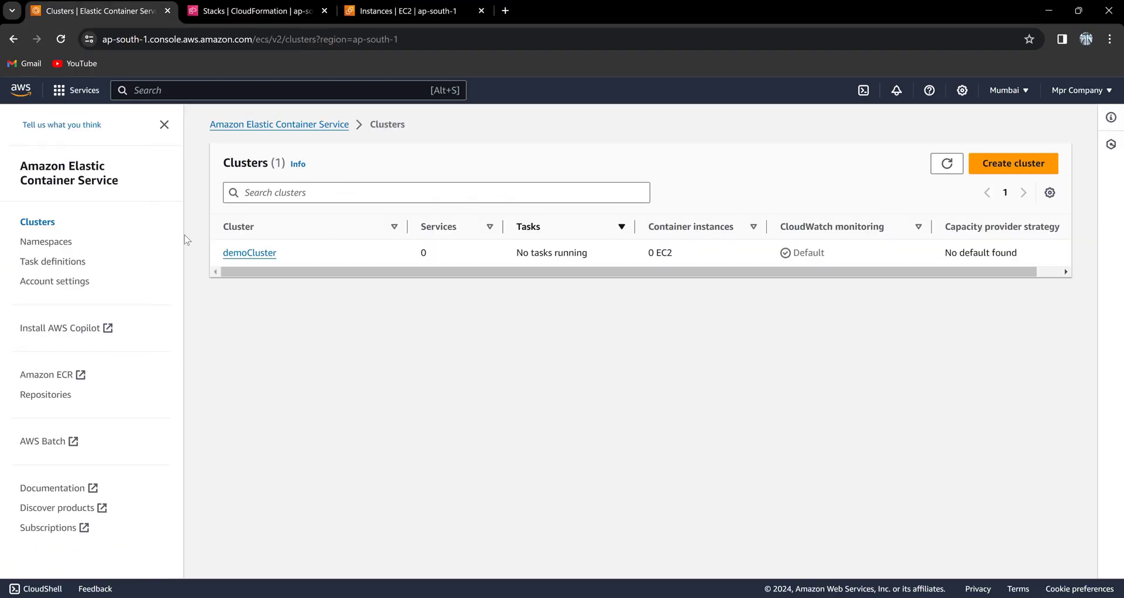
{"action": "left_click", "coordinate": [74, 264]}
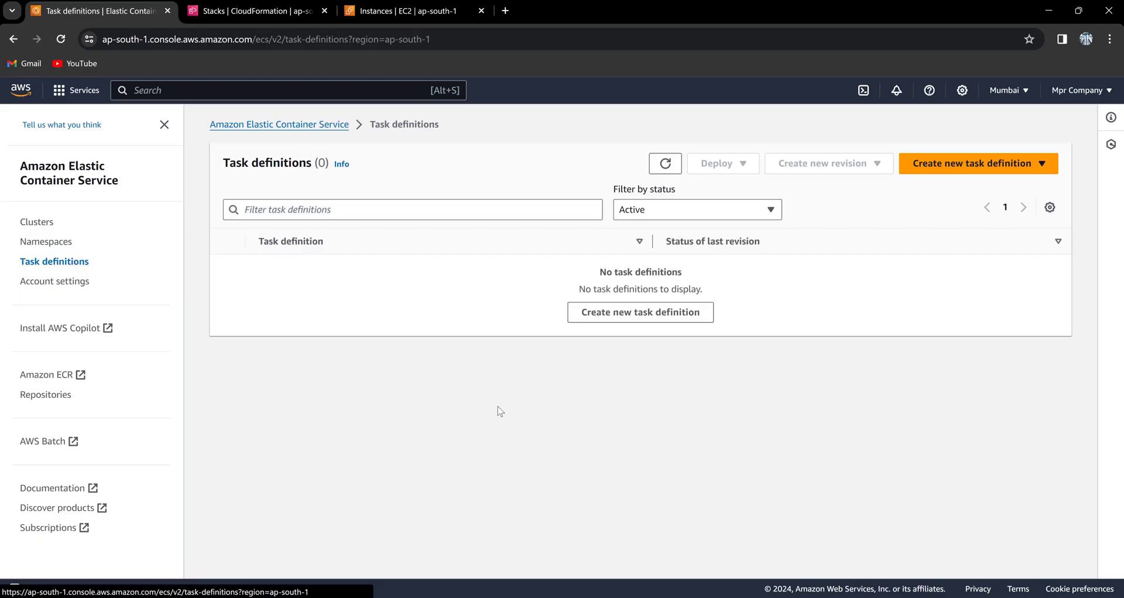
{"action": "left_click", "coordinate": [949, 170]}
{"action": "left_click", "coordinate": [950, 186]}
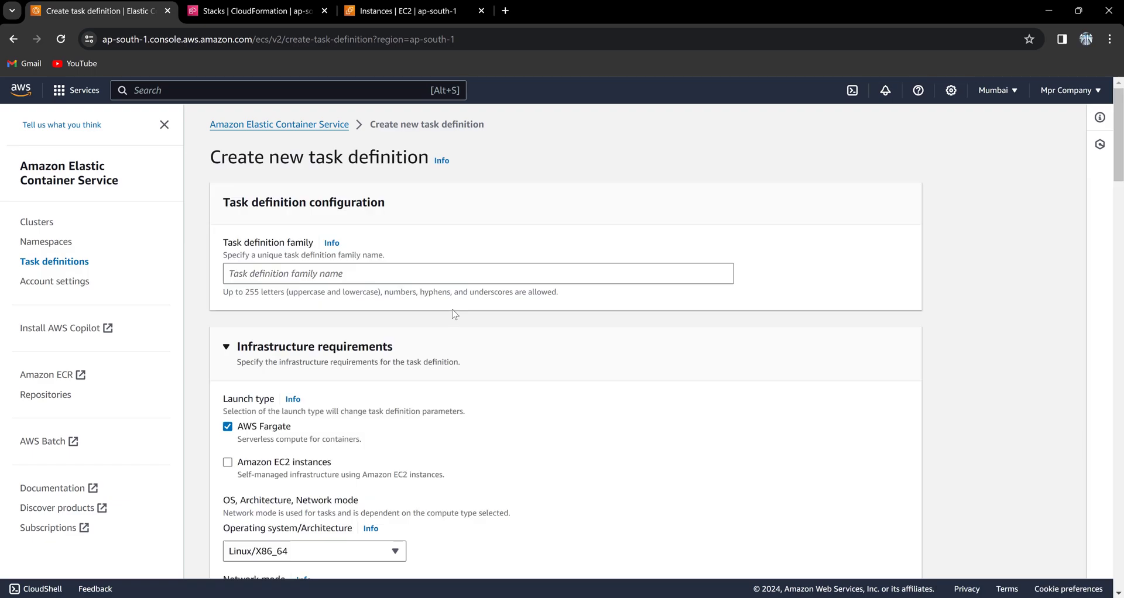
- Name the task definition family myTask and enable Amazon EC2 instances as a launch type alongside AWS Fargate
{"action": "left_click", "coordinate": [442, 276]}
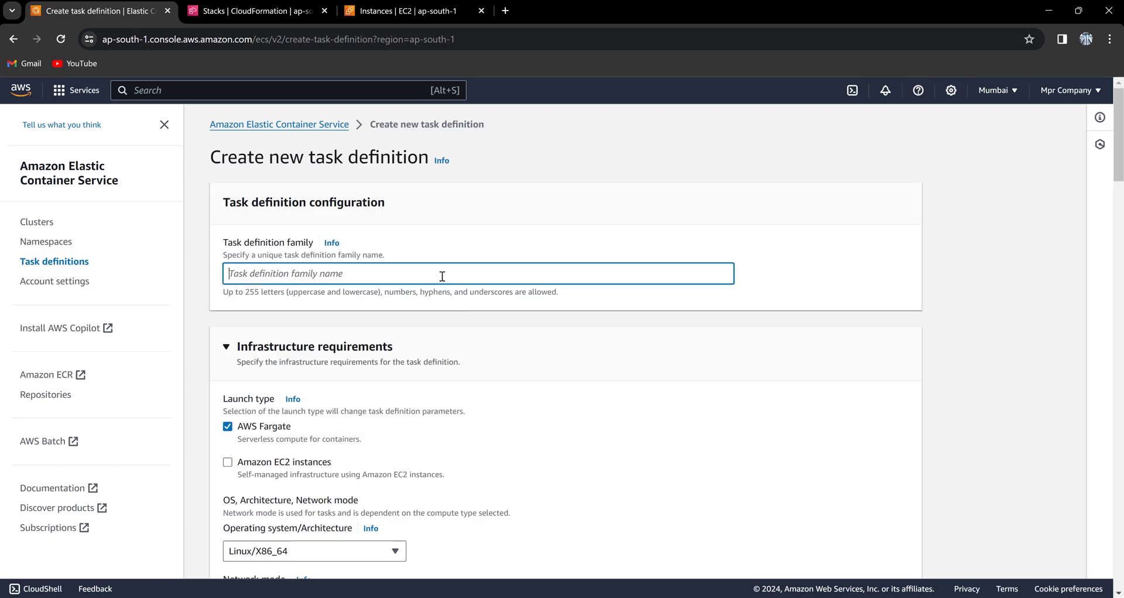
{"action": "type", "text": "myTask"}
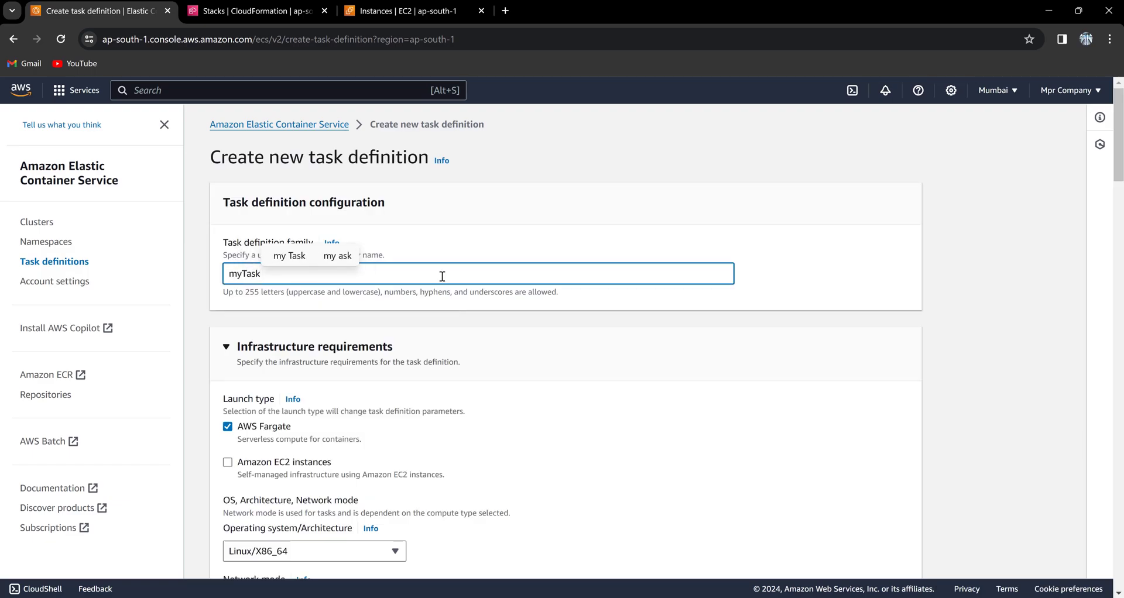
{"action": "scroll", "coordinate": [442, 277], "scroll_direction": "down", "scroll_amount": 3}
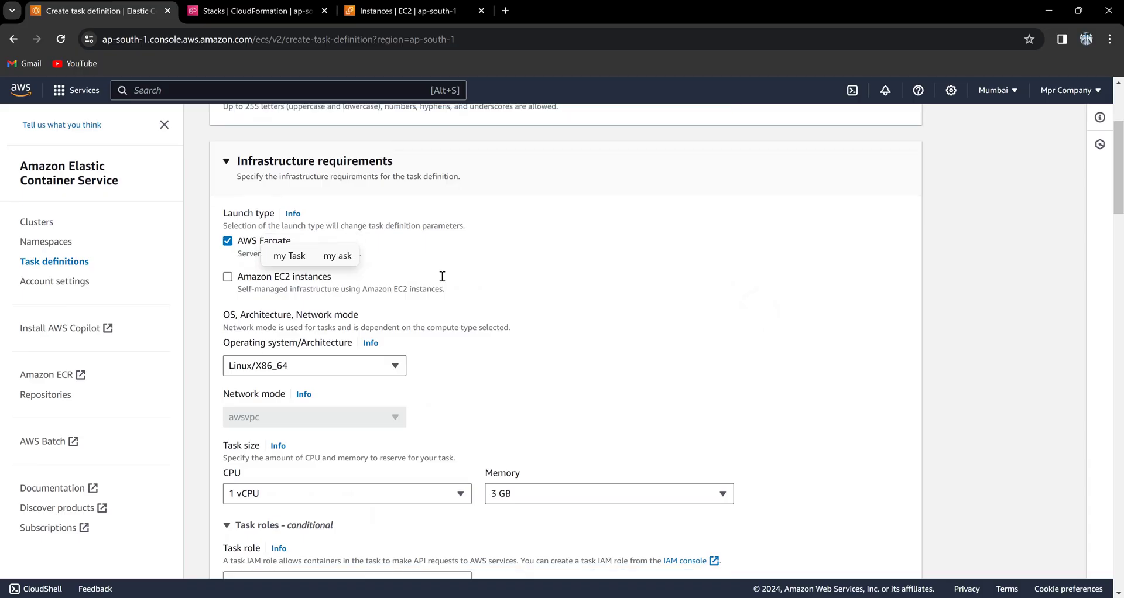
{"action": "left_click", "coordinate": [228, 279]}
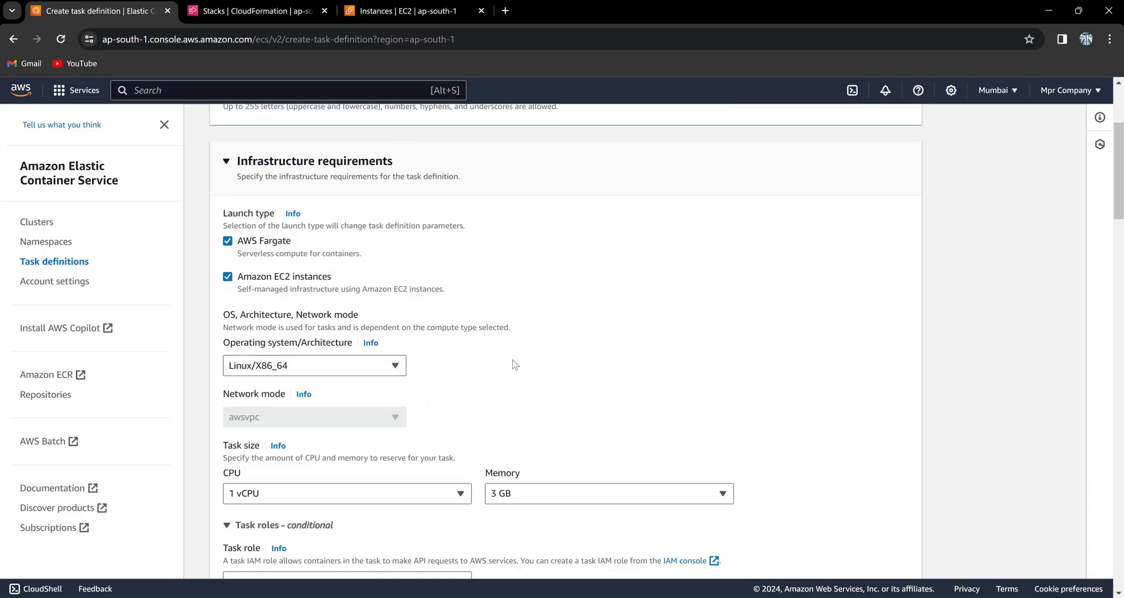
- Set the task size to .5 vCPU of CPU and 1 GB of memory
{"action": "scroll", "coordinate": [515, 365], "scroll_direction": "down", "scroll_amount": 2}
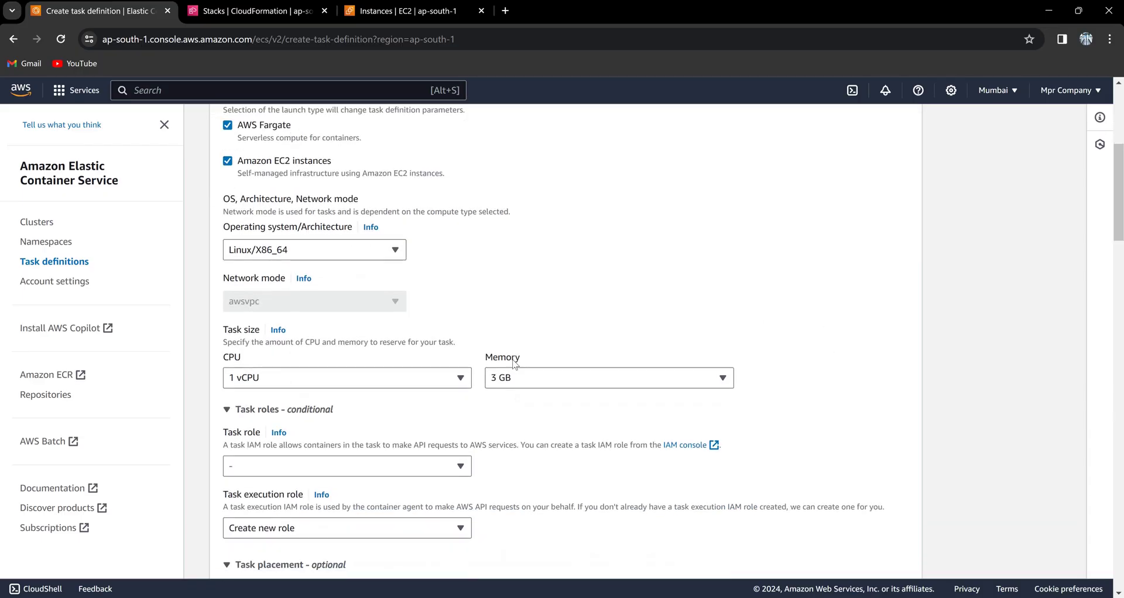
{"action": "left_click", "coordinate": [450, 385]}
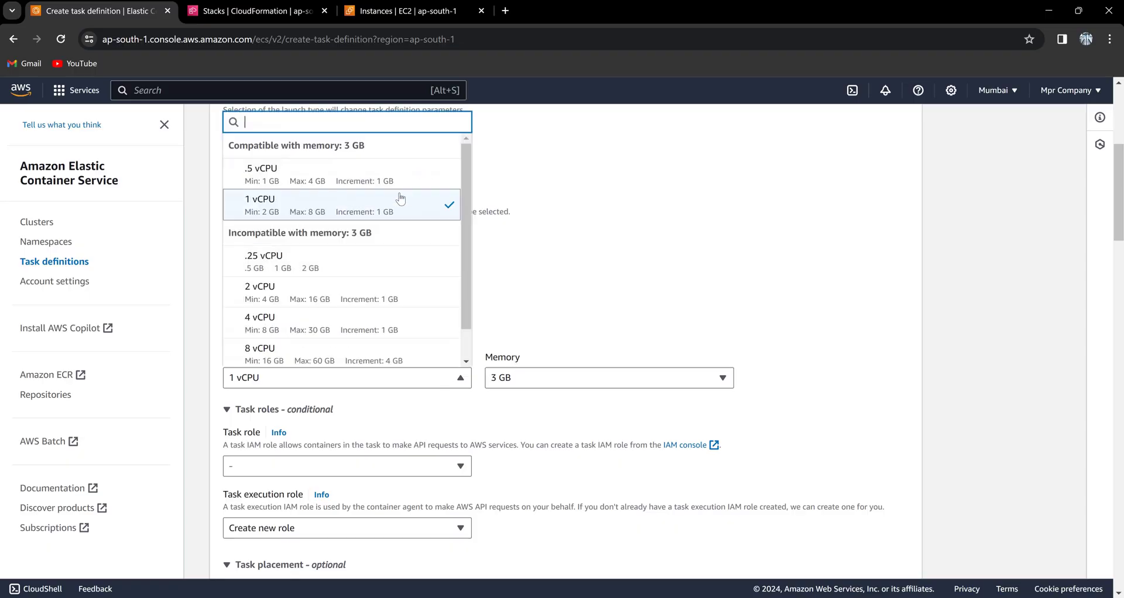
{"action": "left_click", "coordinate": [401, 186]}
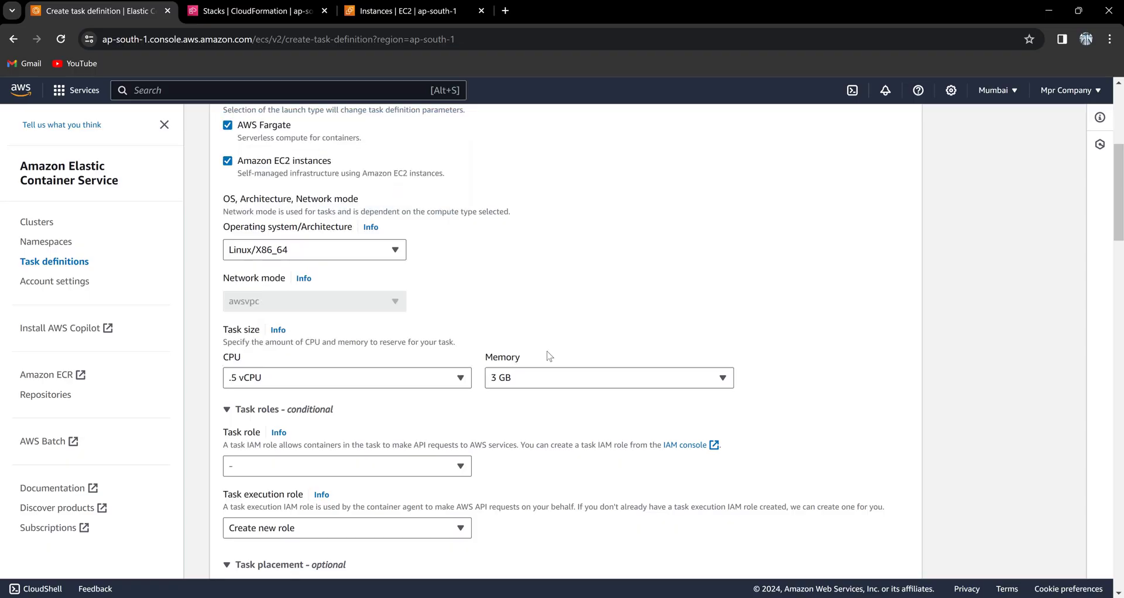
{"action": "left_click", "coordinate": [561, 379]}
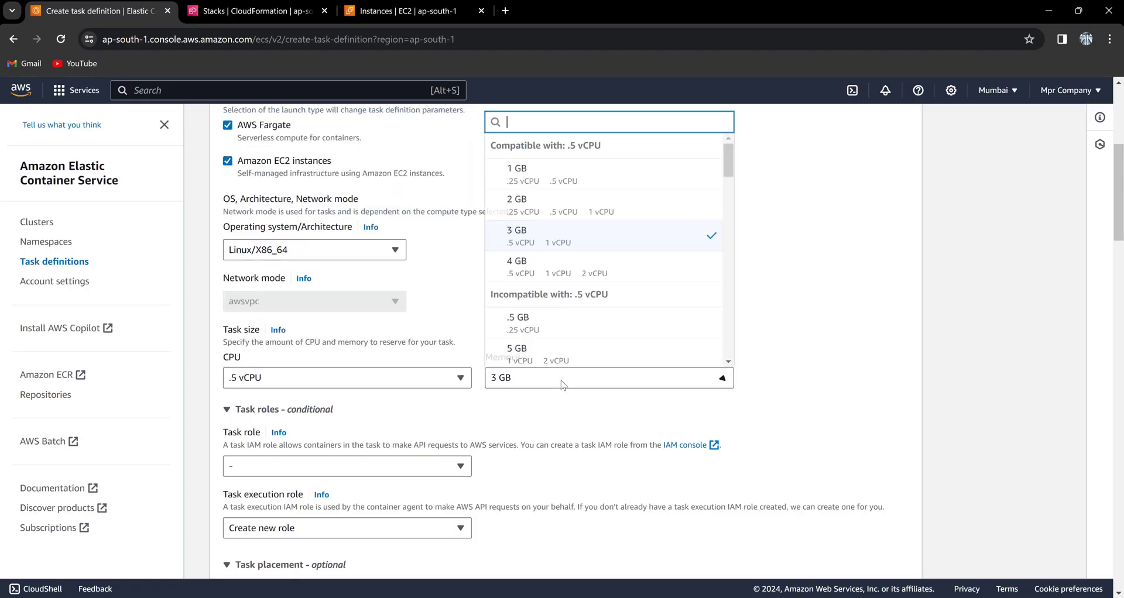
{"action": "left_click", "coordinate": [566, 189]}
- Check the available task roles and select Create new role as the task execution role
{"action": "left_click", "coordinate": [434, 467]}
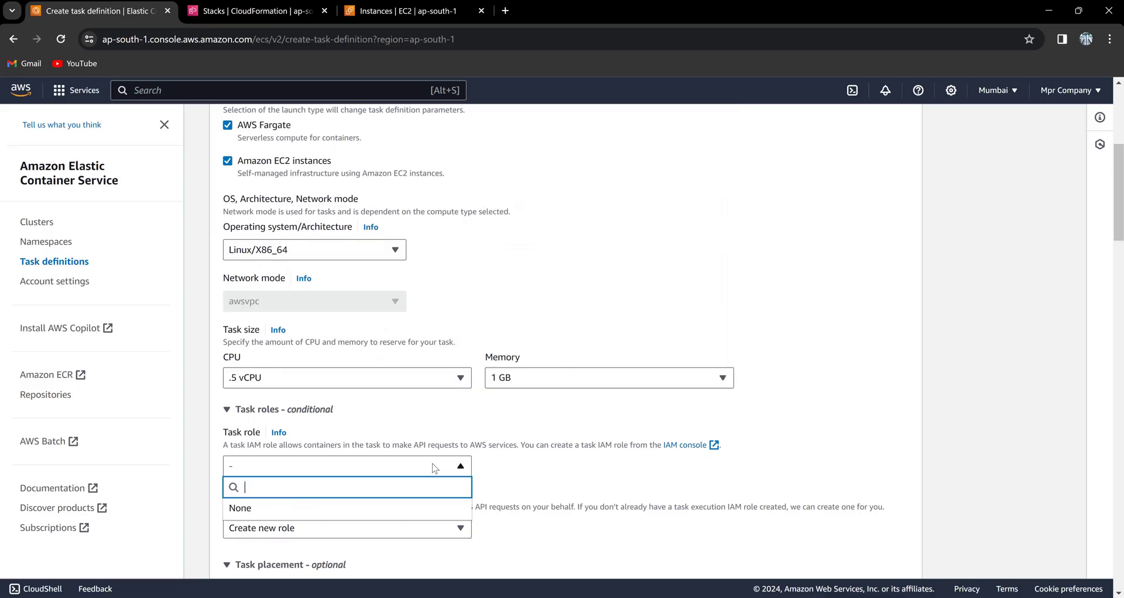
{"action": "left_click", "coordinate": [460, 530]}
{"action": "left_click", "coordinate": [459, 530]}
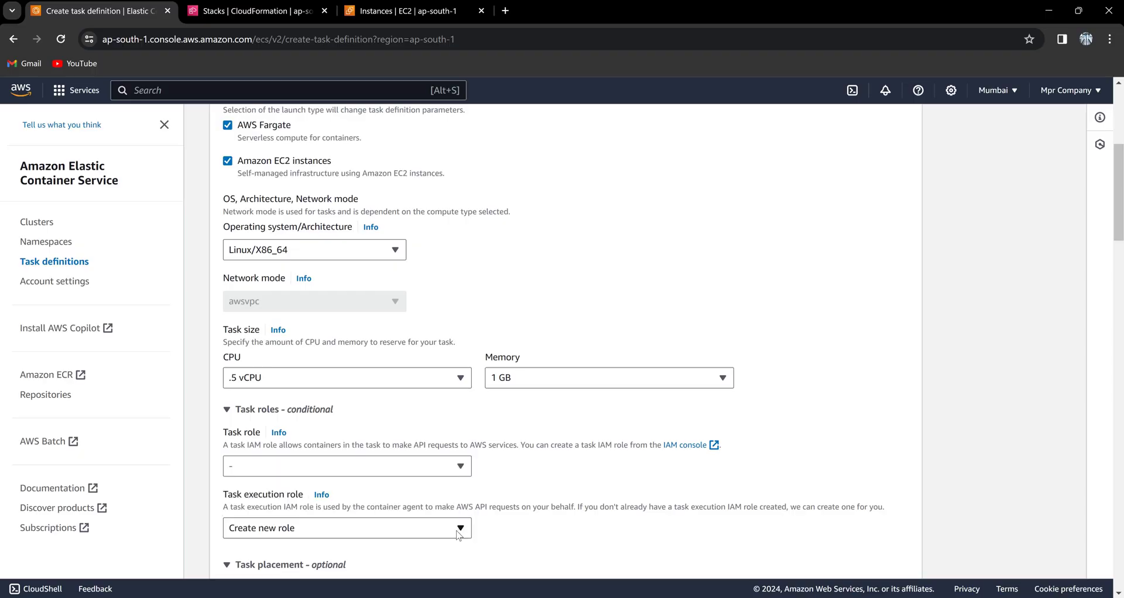
{"action": "scroll", "coordinate": [563, 478], "scroll_direction": "down", "scroll_amount": 4}
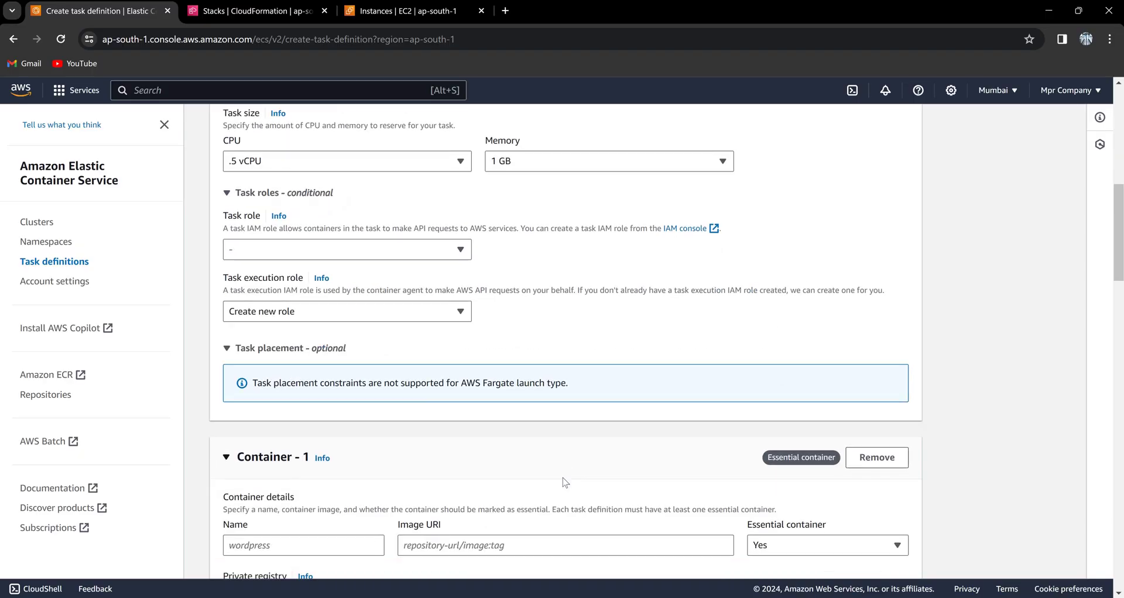
{"action": "left_click", "coordinate": [370, 249]}
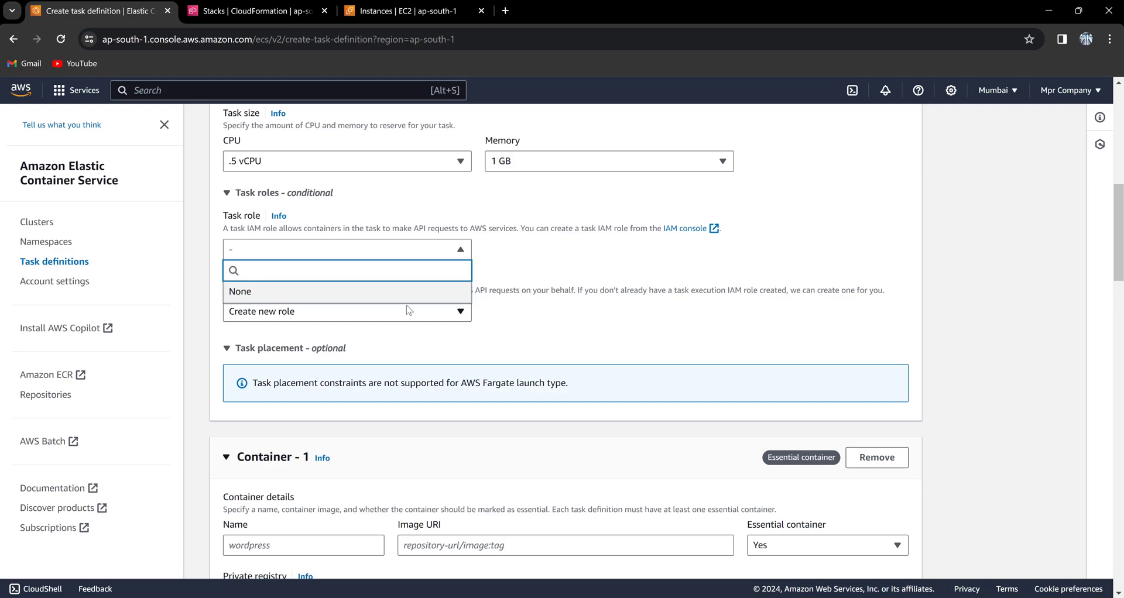
{"action": "left_click", "coordinate": [471, 327]}
{"action": "left_click", "coordinate": [439, 315]}
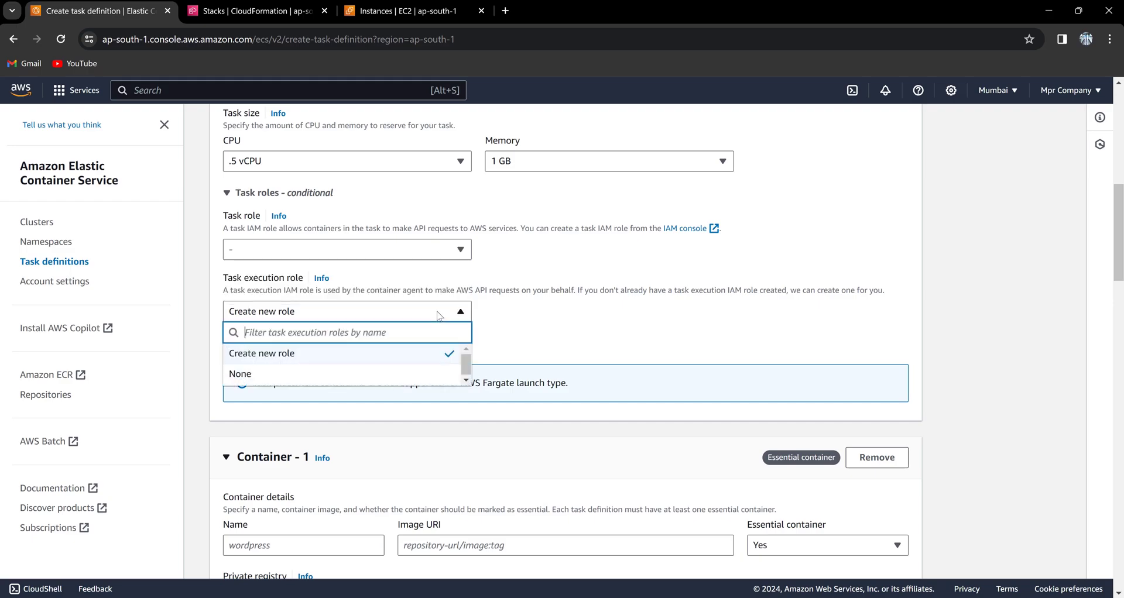
{"action": "left_click", "coordinate": [405, 354]}
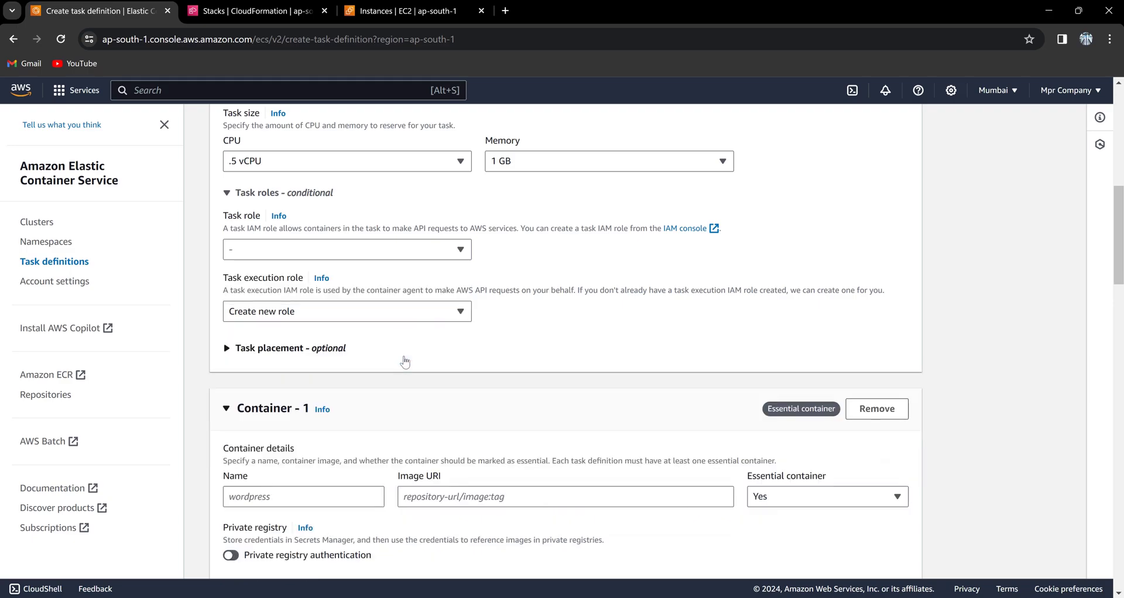
- Inspect the optional task placement section and review the task definition form down to the Container - 1 settings
{"action": "left_click", "coordinate": [227, 350]}
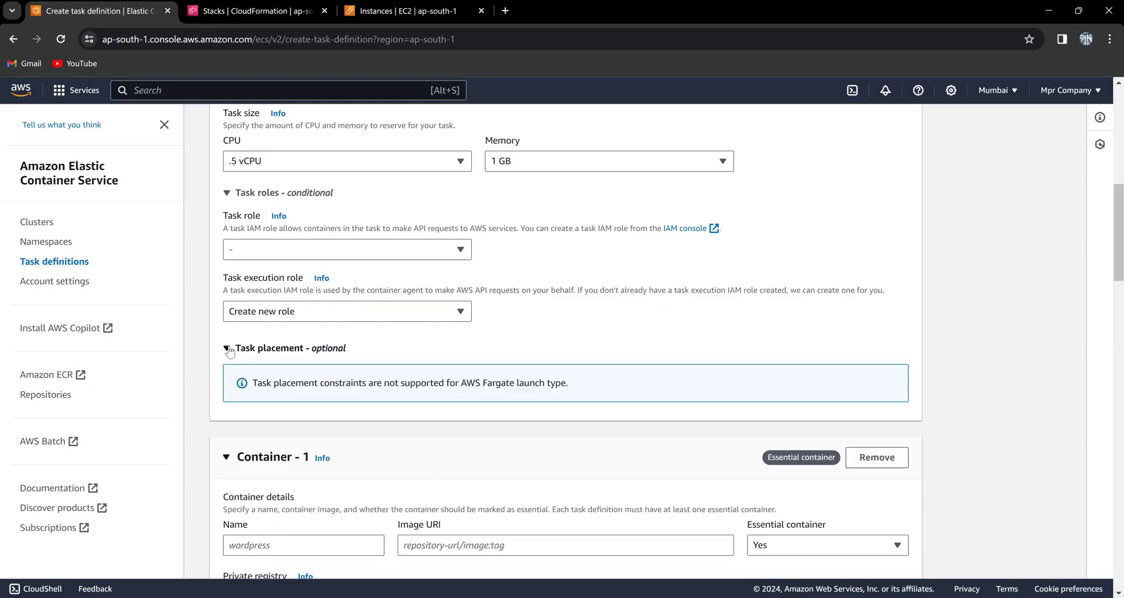
{"action": "left_click", "coordinate": [229, 351]}
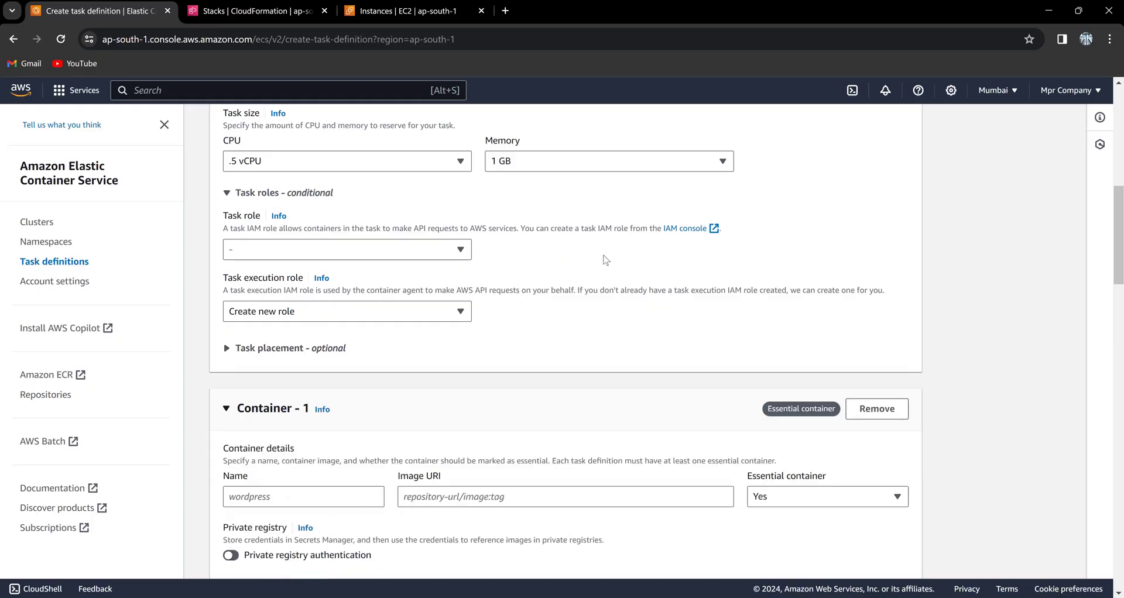
{"action": "left_click", "coordinate": [673, 160]}
{"action": "left_click", "coordinate": [841, 226]}
{"action": "scroll", "coordinate": [606, 260], "scroll_direction": "up", "scroll_amount": 5}
{"action": "scroll", "coordinate": [606, 260], "scroll_direction": "up", "scroll_amount": 3}
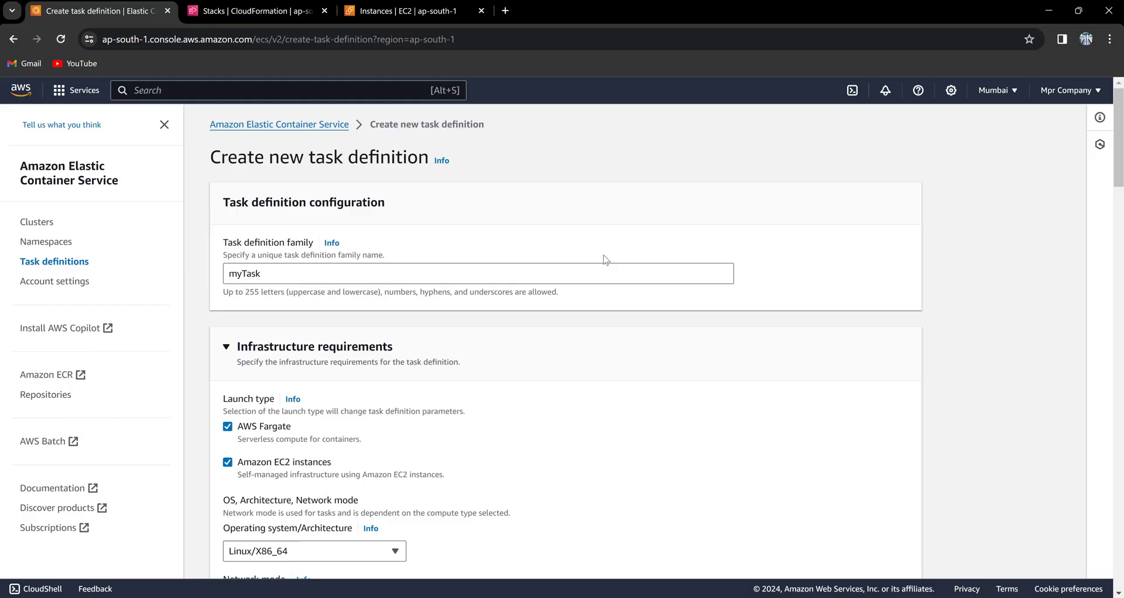
{"action": "scroll", "coordinate": [606, 260], "scroll_direction": "down", "scroll_amount": 5}
{"action": "scroll", "coordinate": [606, 259], "scroll_direction": "down", "scroll_amount": 8}
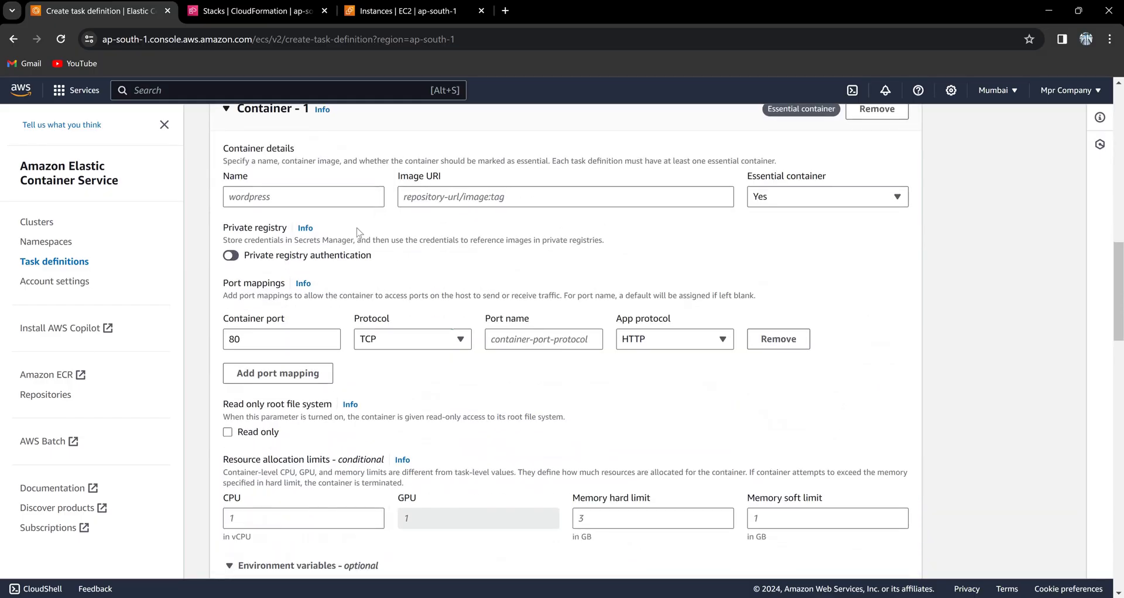
- Search the web for docker hub in a new browser tab and open the Docker Hub site
{"action": "left_click", "coordinate": [326, 195]}
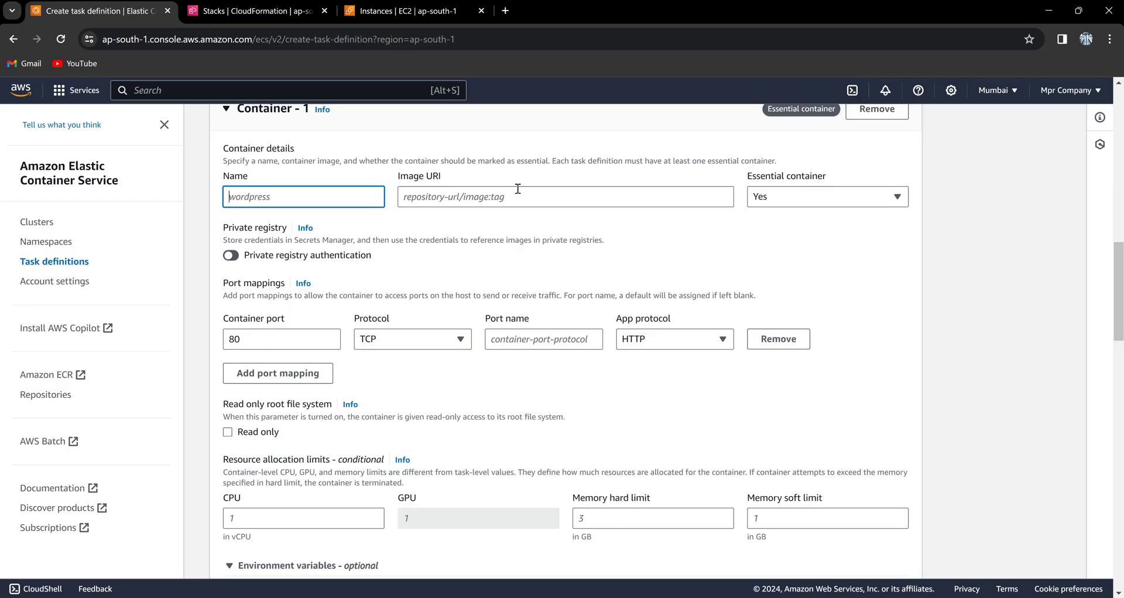
{"action": "key", "text": "ctrl+t"}
{"action": "left_click", "coordinate": [516, 34]}
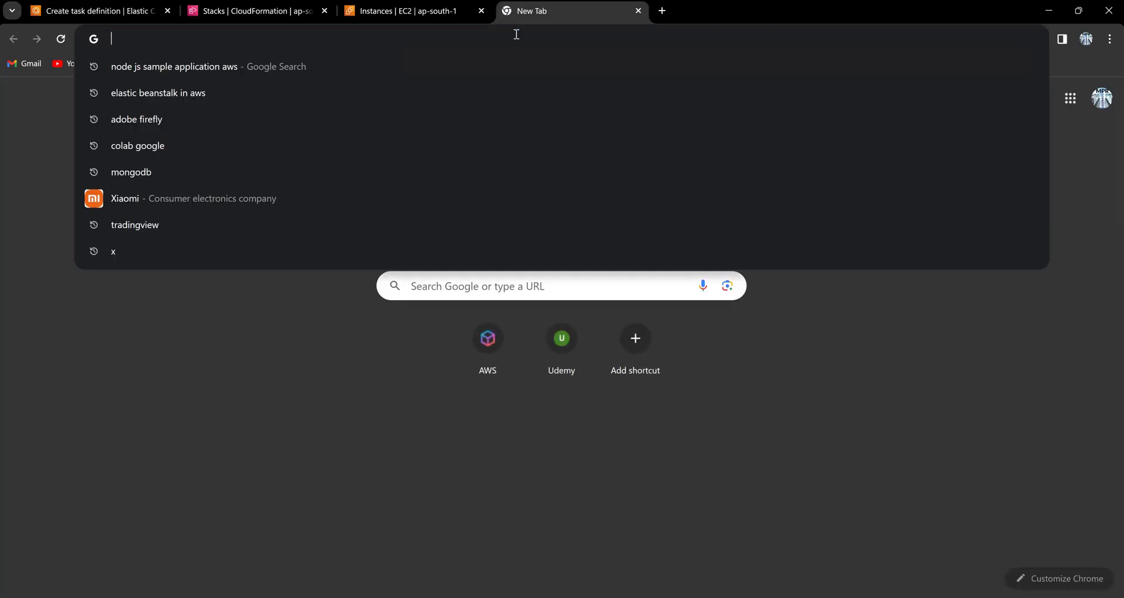
{"action": "type", "text": "docker"}
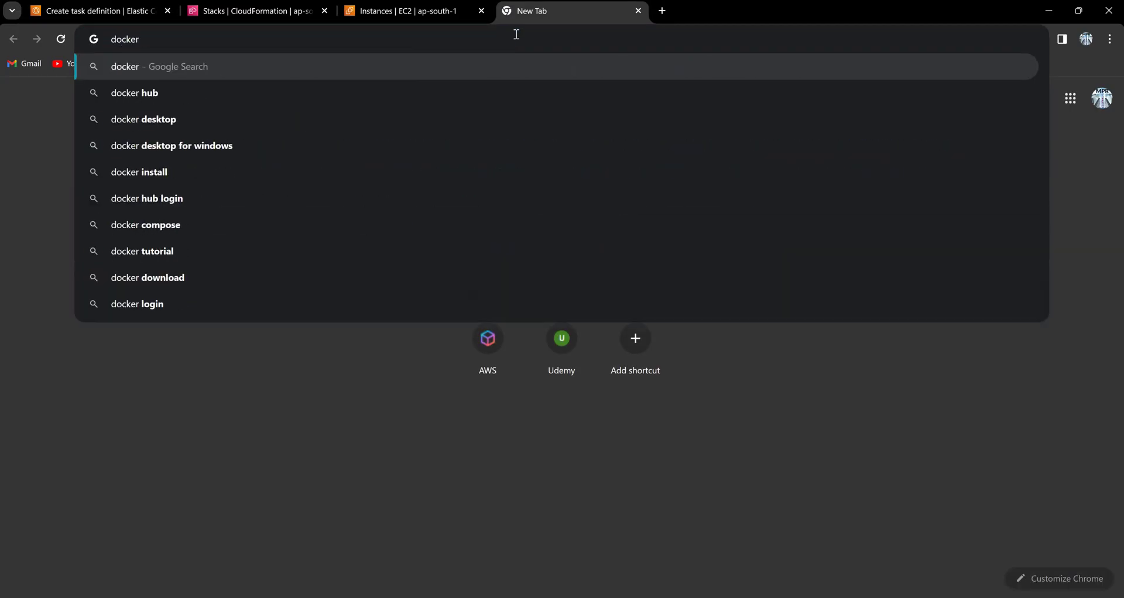
{"action": "key", "text": "Down"}
{"action": "key", "text": "Return"}
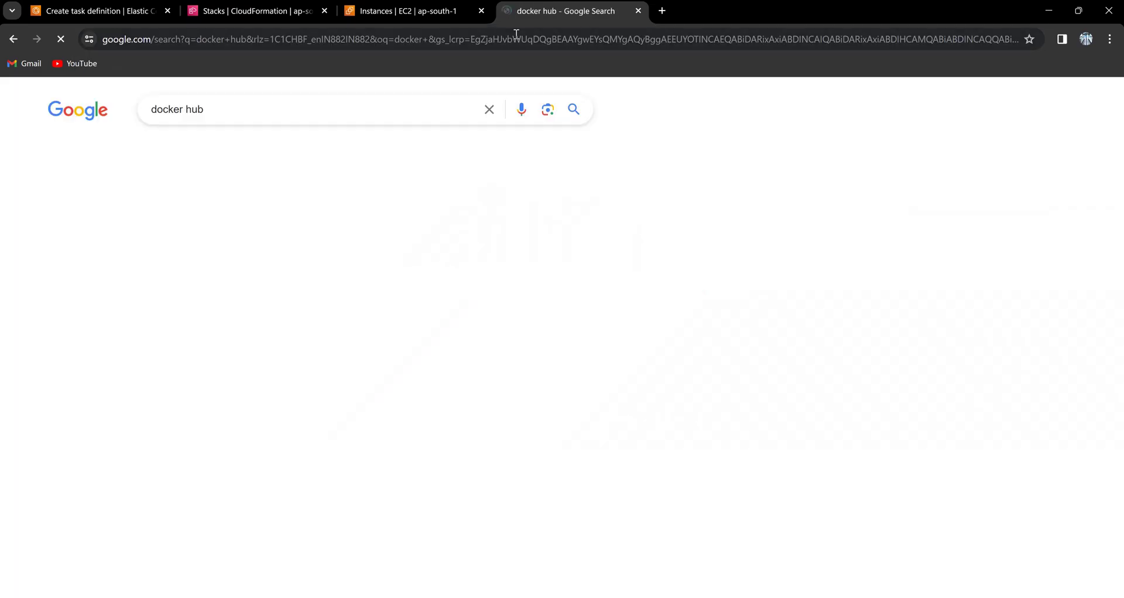
{"action": "left_click", "coordinate": [290, 243]}
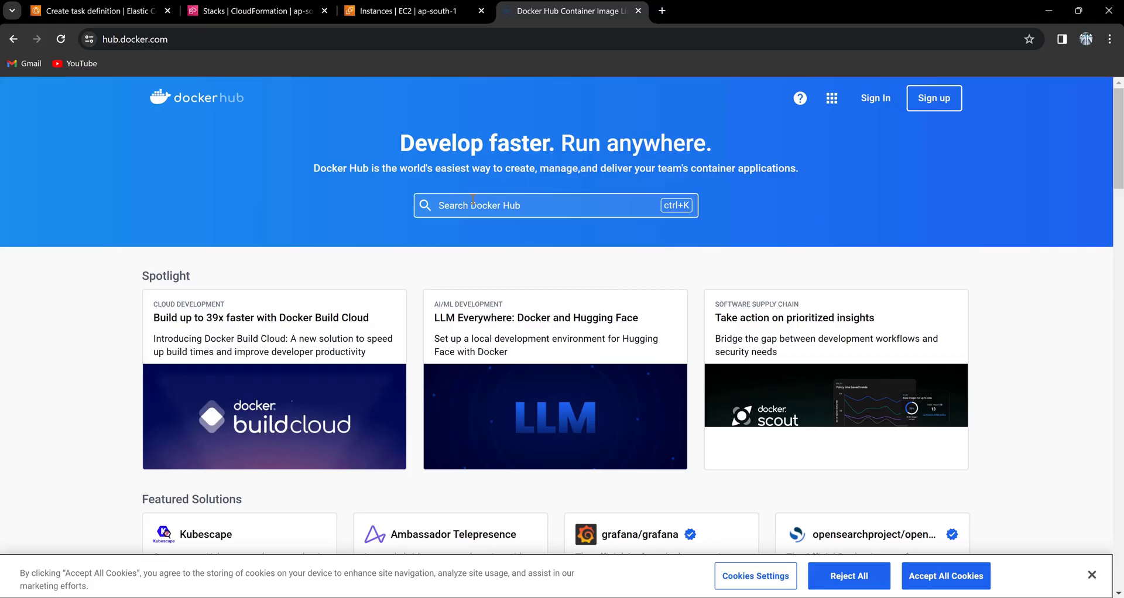
- Find the nginxdemos/hello image on Docker Hub and copy its repository name
{"action": "left_click", "coordinate": [465, 203]}
{"action": "type", "text": "ngin"}
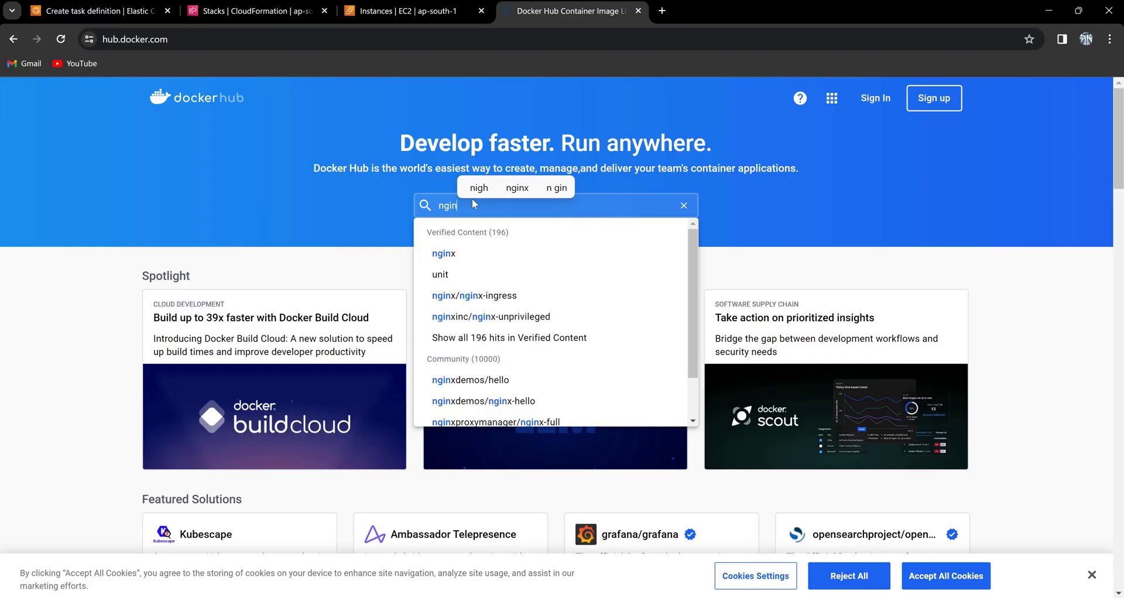
{"action": "left_click", "coordinate": [487, 384]}
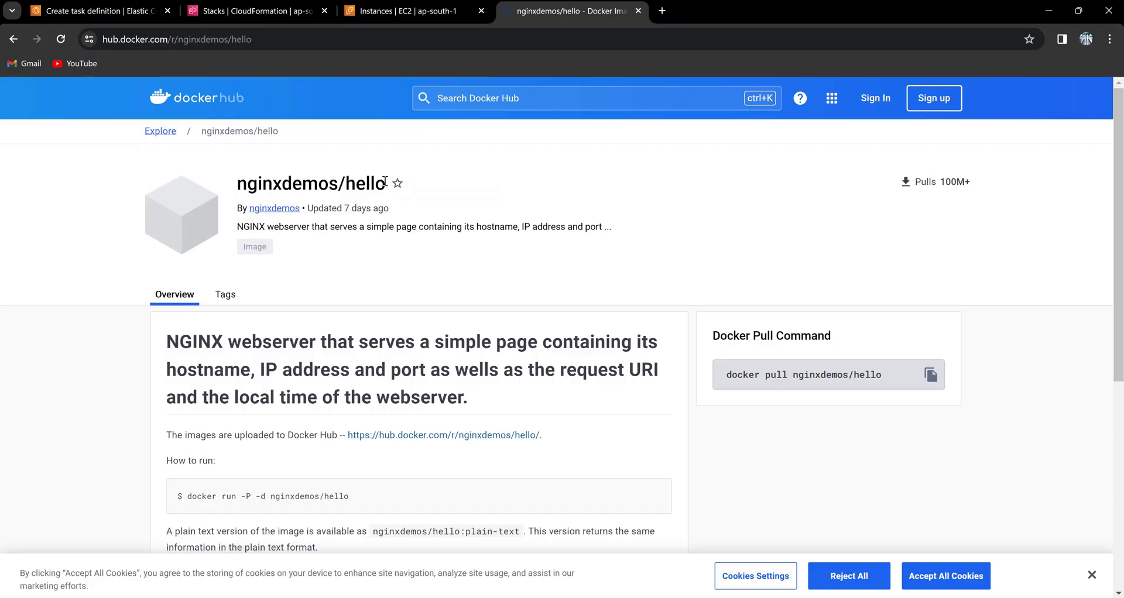
{"action": "left_click_drag", "start_coordinate": [385, 182], "coordinate": [234, 183]}
{"action": "key", "text": "ctrl+c"}
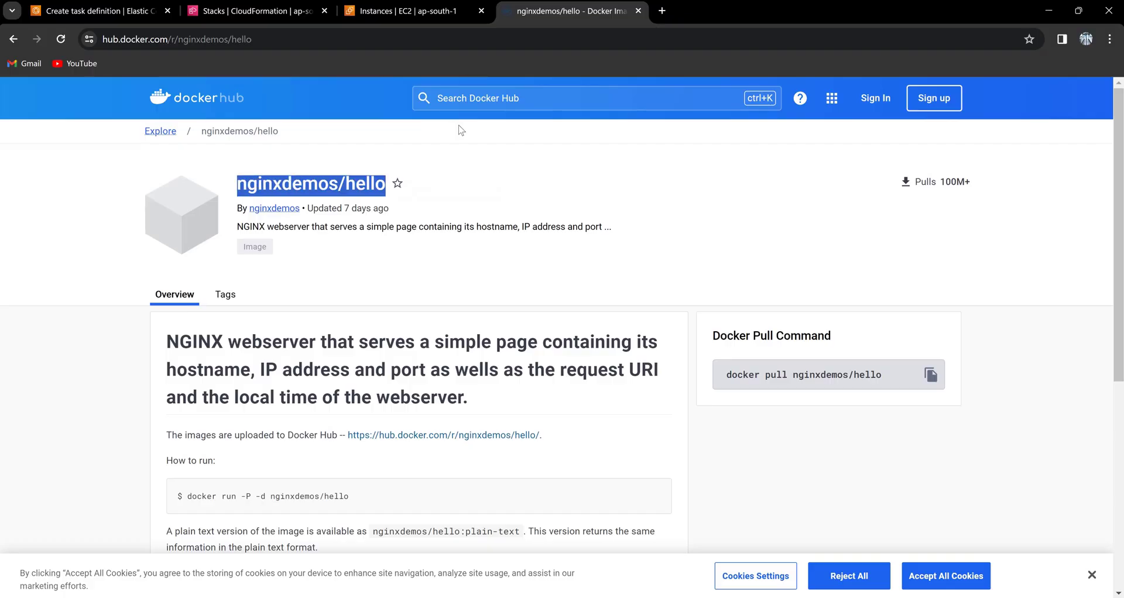
- Back in the task definition form, set Container - 1's image URI to nginxdemos/hello and its name to nginx
{"action": "left_click", "coordinate": [272, 8]}
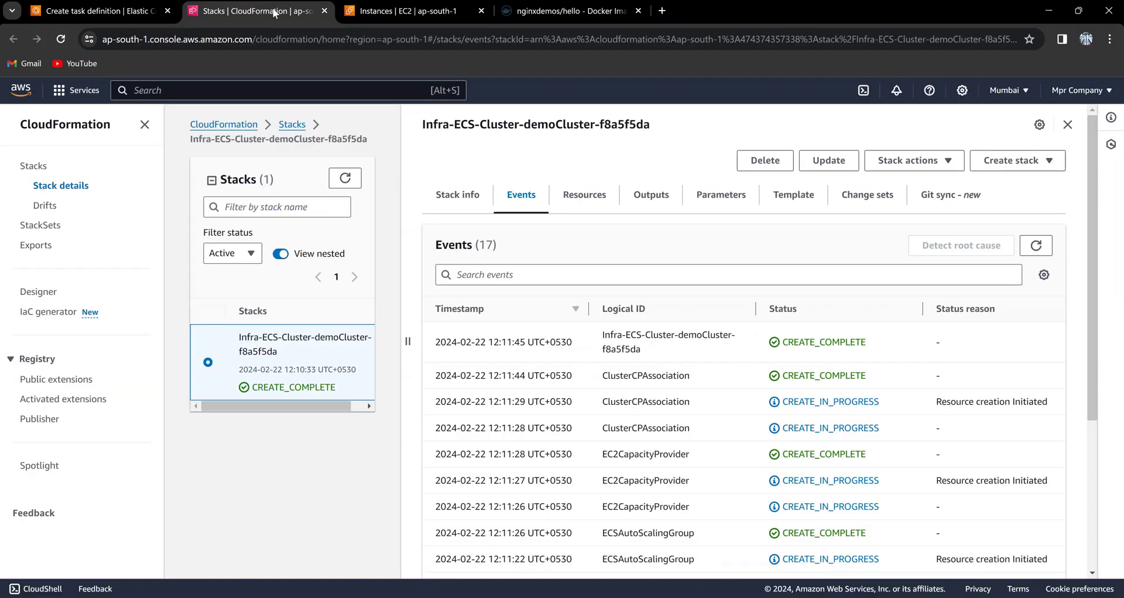
{"action": "left_click", "coordinate": [107, 10]}
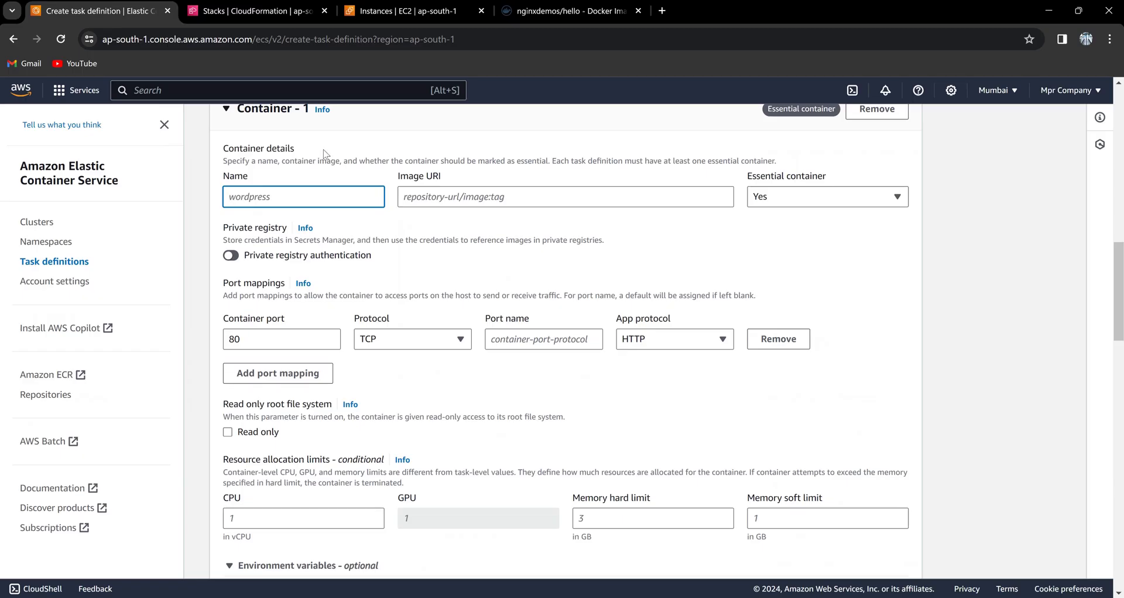
{"action": "left_click", "coordinate": [434, 198]}
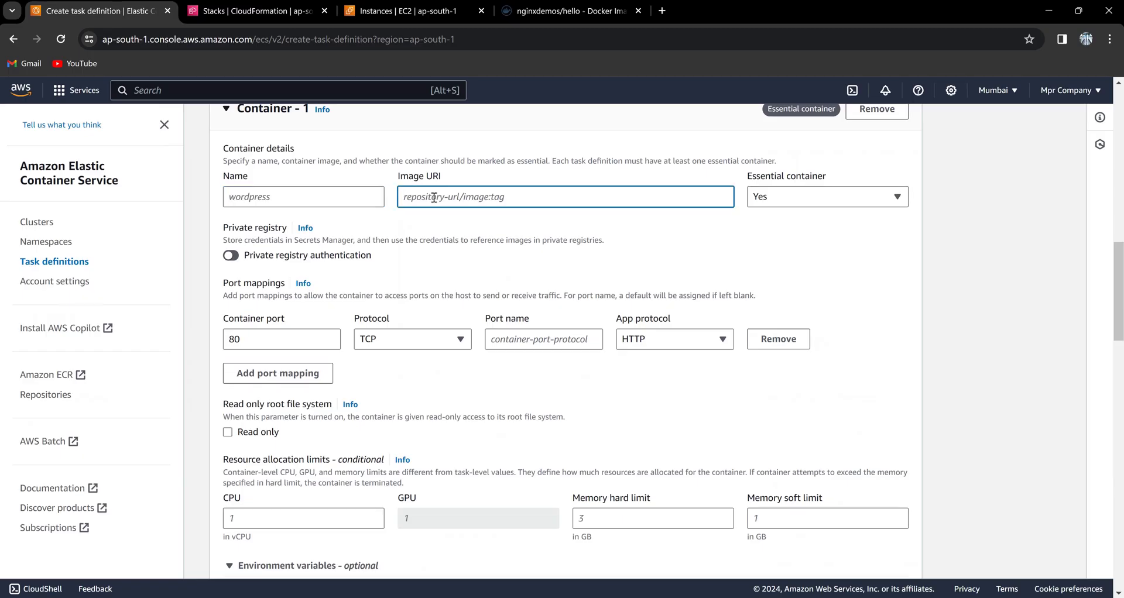
{"action": "key", "text": "ctrl+v"}
{"action": "left_click", "coordinate": [271, 196]}
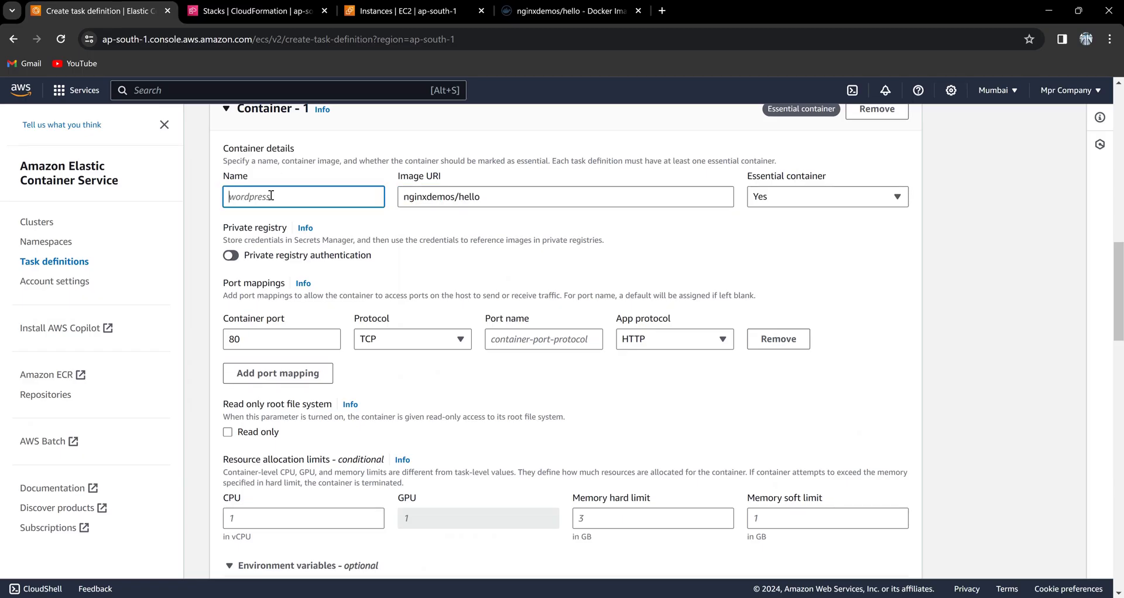
{"action": "type", "text": "nginx"}
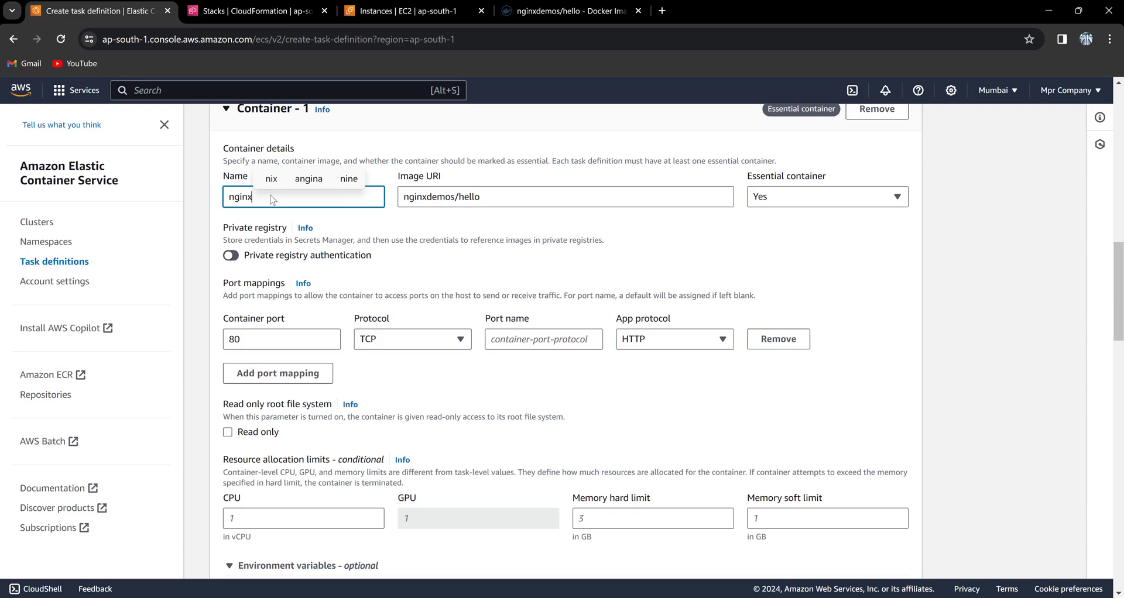
{"action": "left_click", "coordinate": [514, 256]}
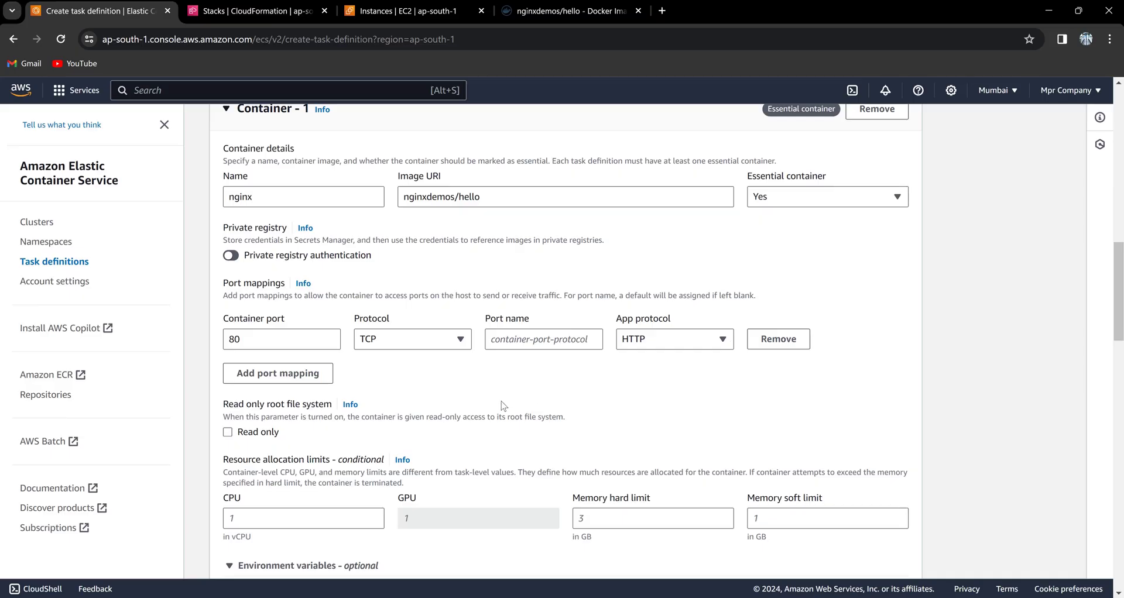
- Check the log collection, startup dependency ordering and storage settings, and create the myTask task definition
{"action": "scroll", "coordinate": [491, 411], "scroll_direction": "down", "scroll_amount": 3}
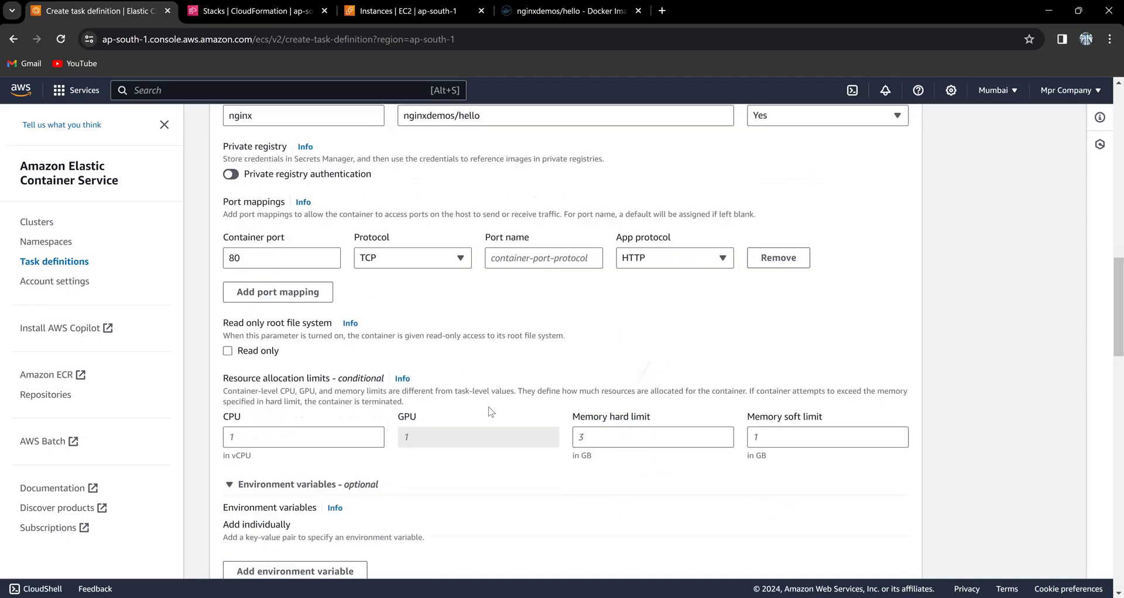
{"action": "scroll", "coordinate": [490, 412], "scroll_direction": "down", "scroll_amount": 8}
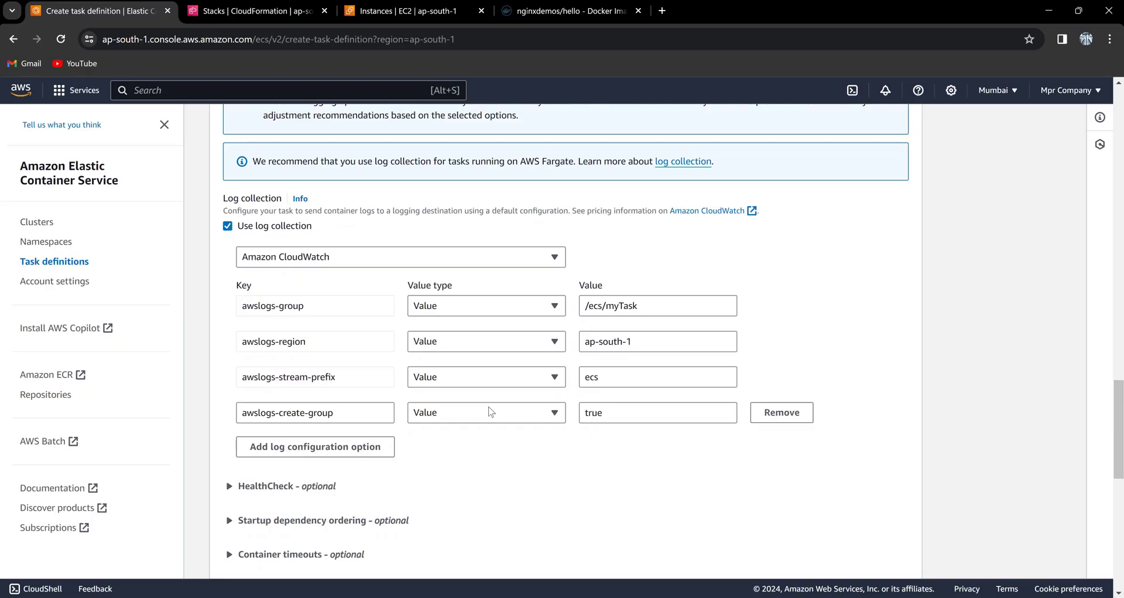
{"action": "scroll", "coordinate": [491, 411], "scroll_direction": "down", "scroll_amount": 9}
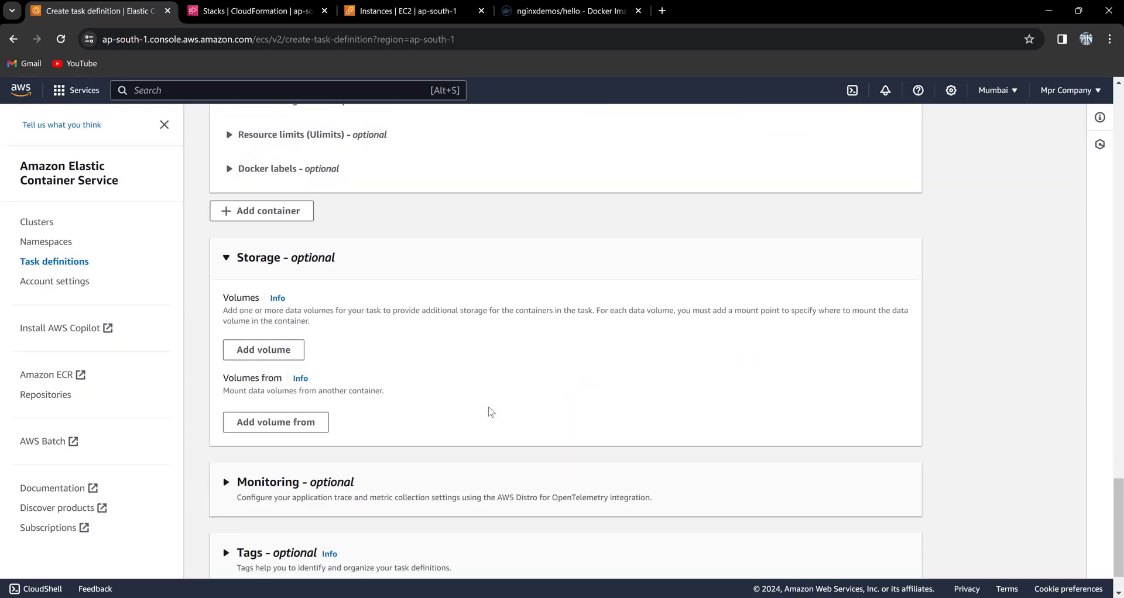
{"action": "scroll", "coordinate": [491, 412], "scroll_direction": "up", "scroll_amount": 7}
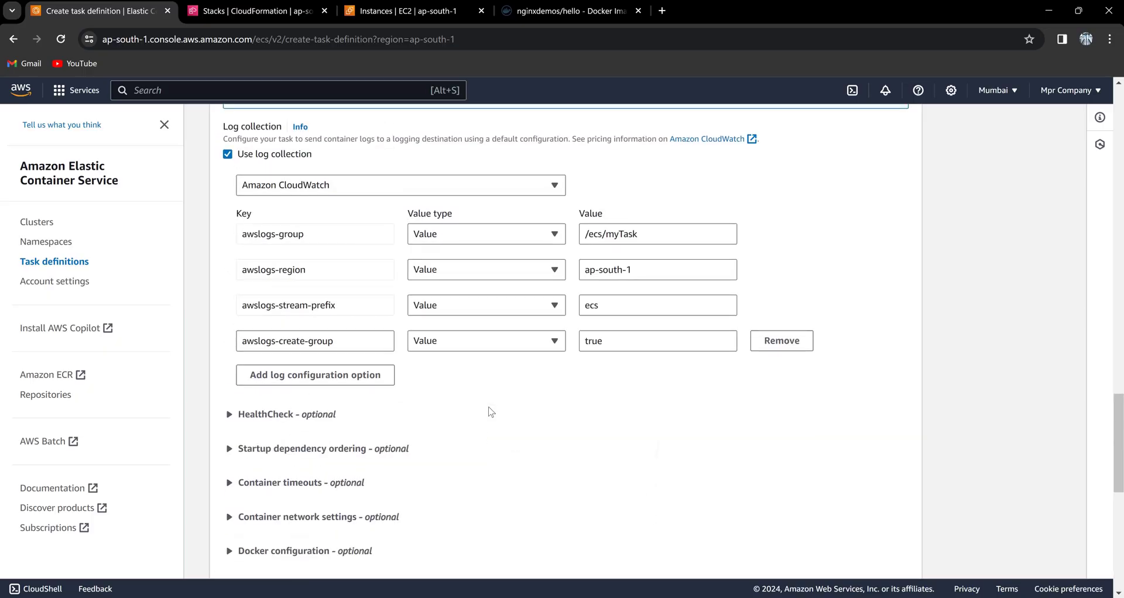
{"action": "left_click", "coordinate": [520, 456]}
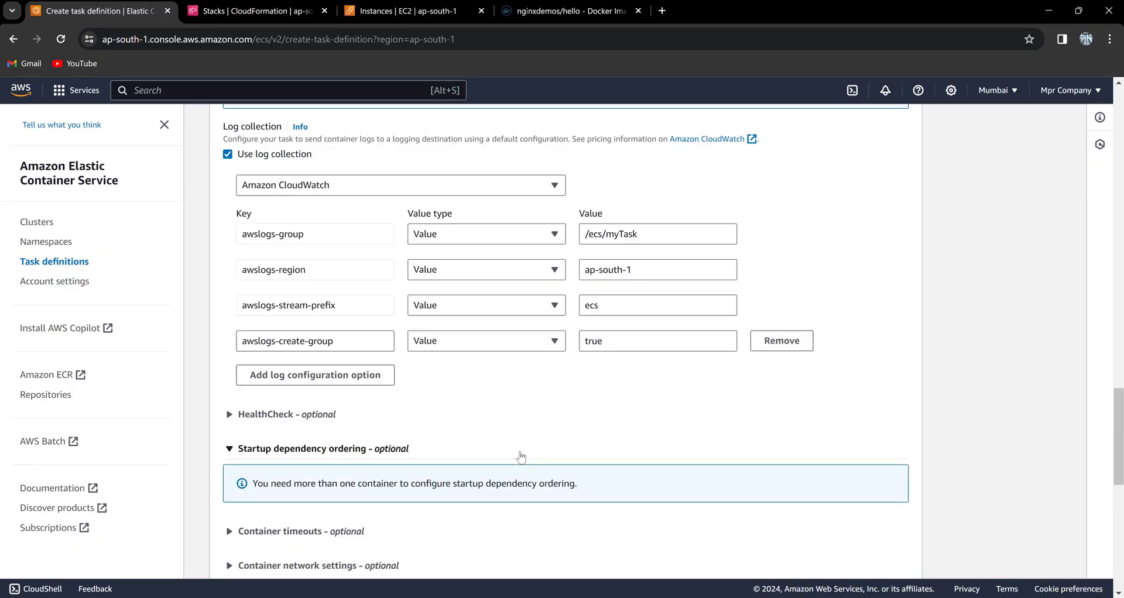
{"action": "scroll", "coordinate": [521, 456], "scroll_direction": "down", "scroll_amount": 1}
{"action": "key", "text": "Return"}
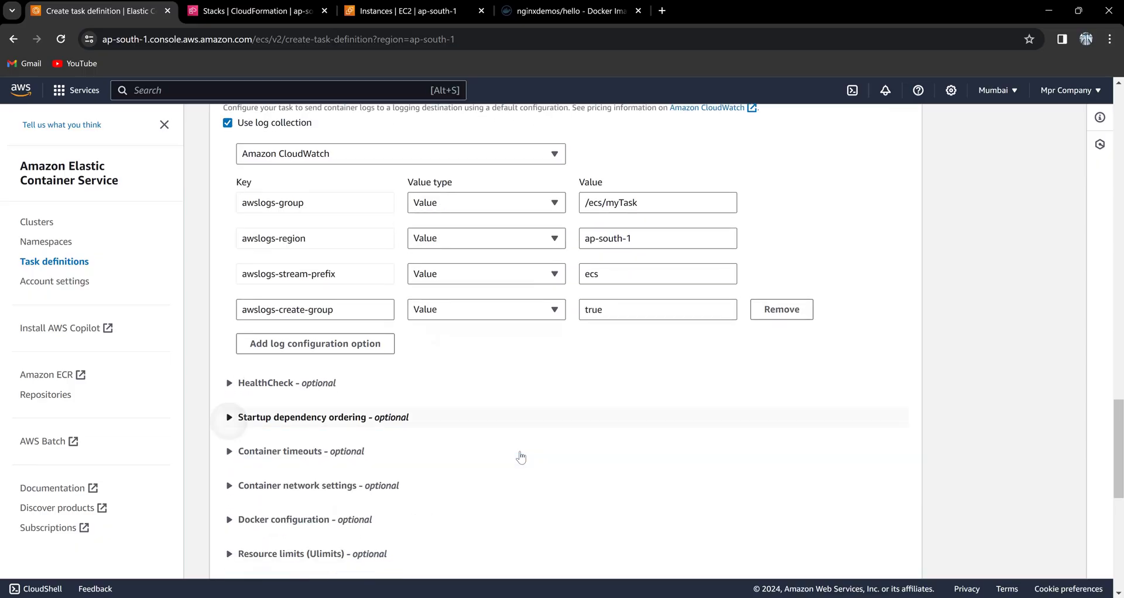
{"action": "scroll", "coordinate": [521, 458], "scroll_direction": "down", "scroll_amount": 8}
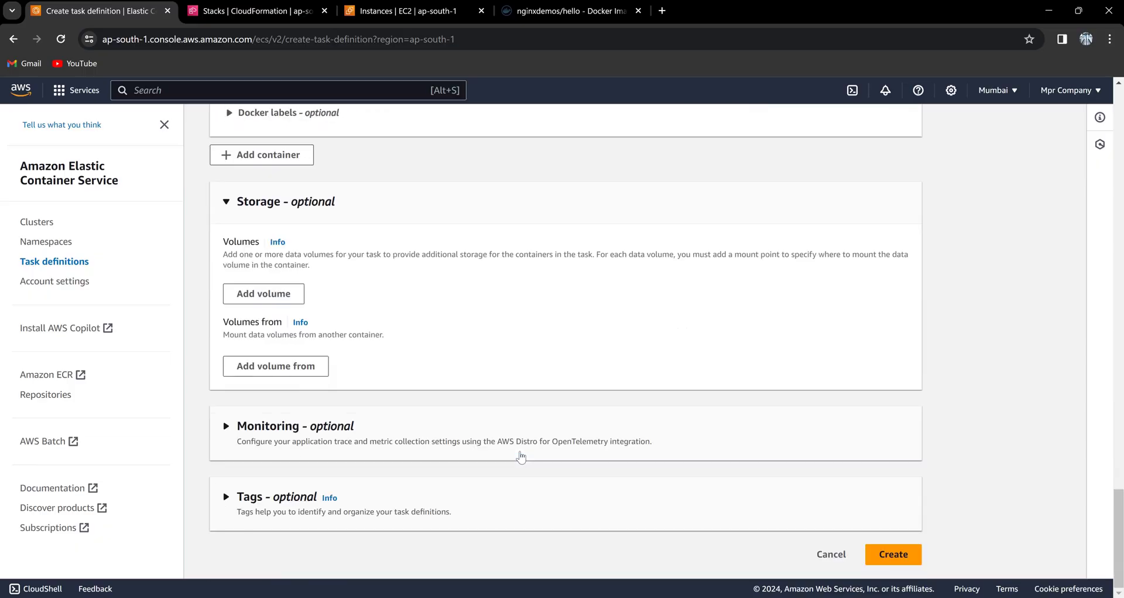
{"action": "key", "text": "Return"}
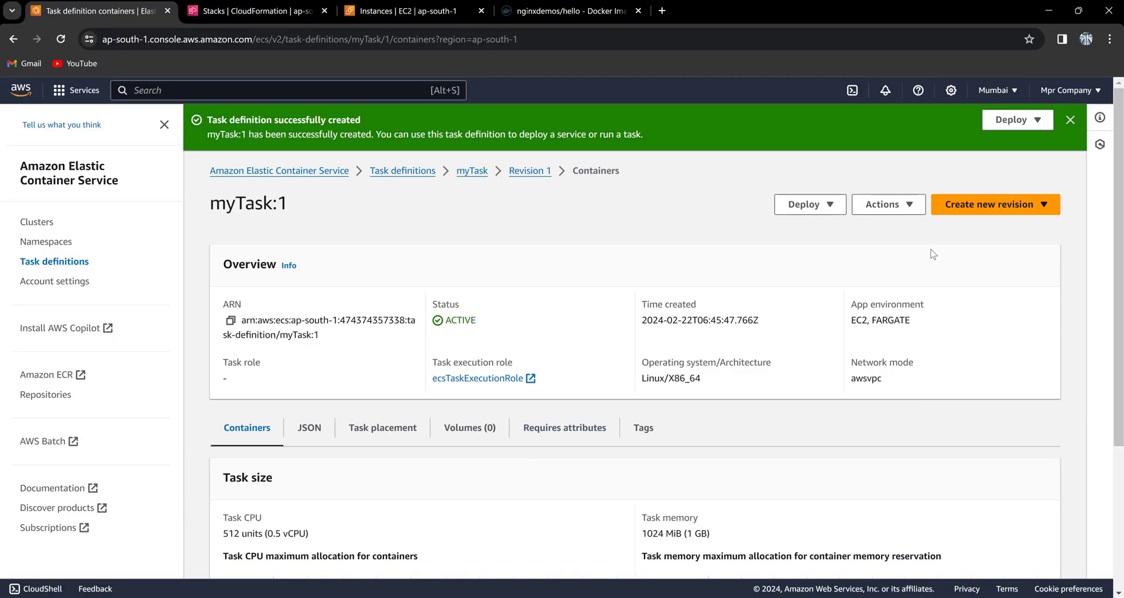
{"action": "left_click", "coordinate": [1070, 121]}
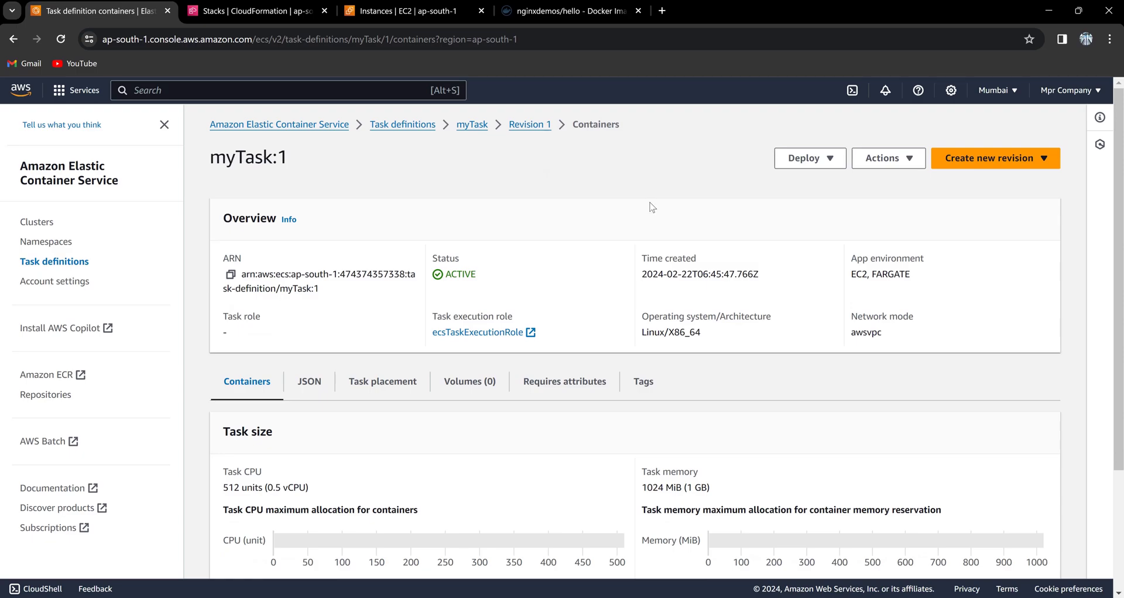
- Start a new service in demoCluster using the Launch type compute option, with FARGATE and the LATEST platform version
{"action": "left_click", "coordinate": [45, 222]}
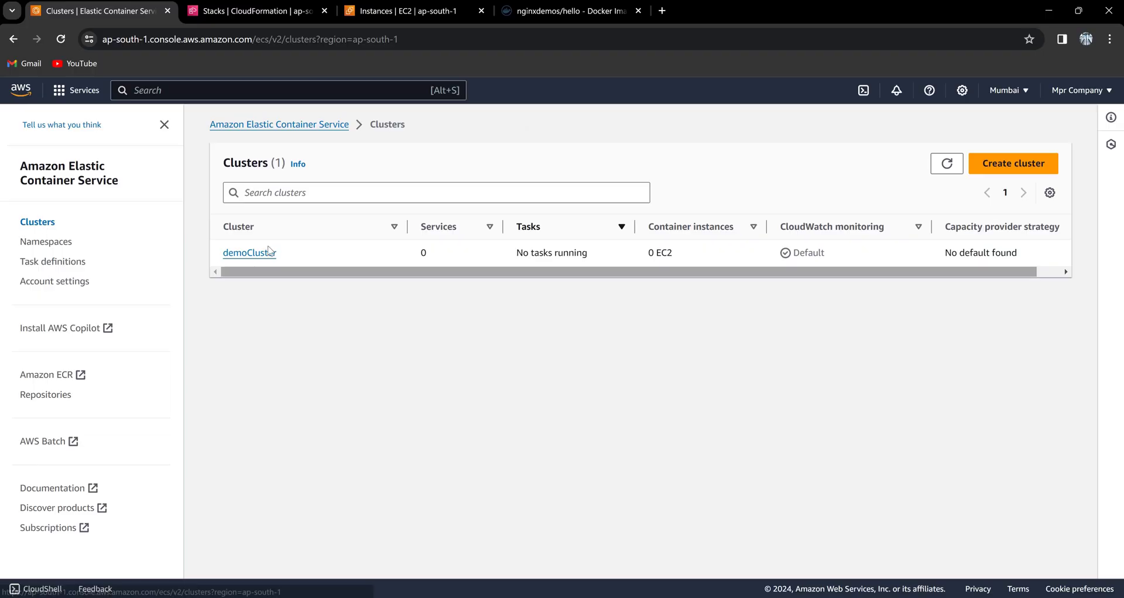
{"action": "left_click", "coordinate": [249, 253]}
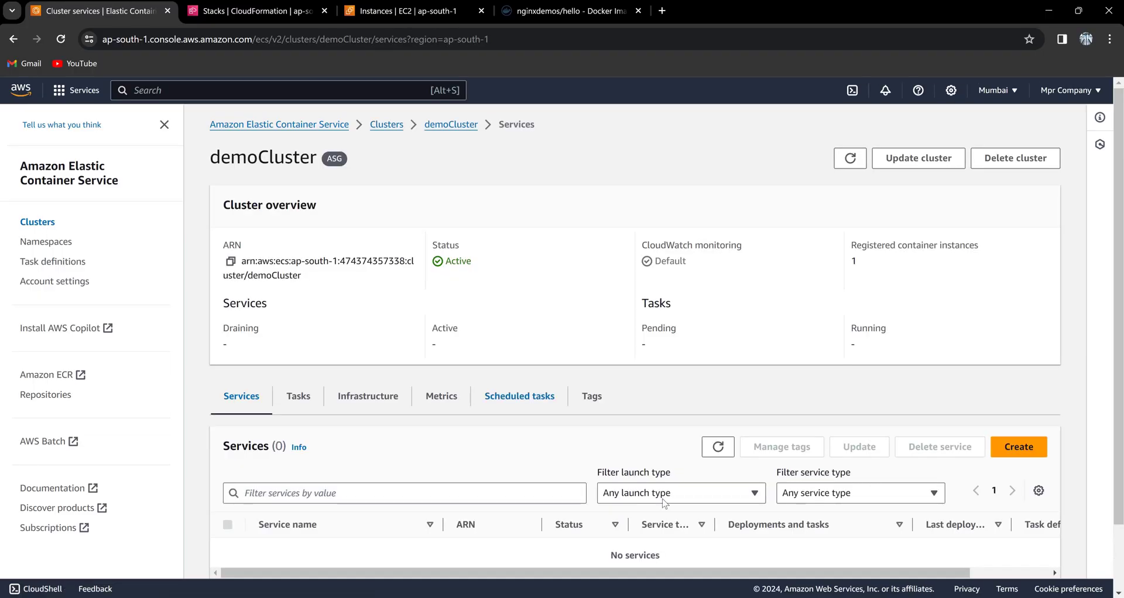
{"action": "left_click", "coordinate": [1018, 448]}
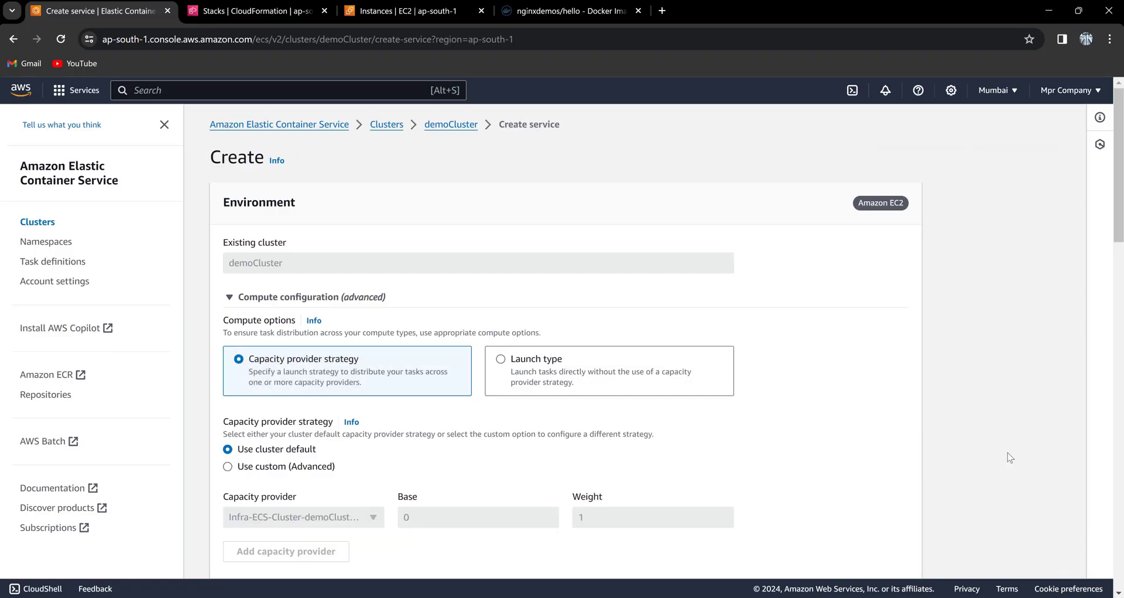
{"action": "left_click", "coordinate": [560, 384]}
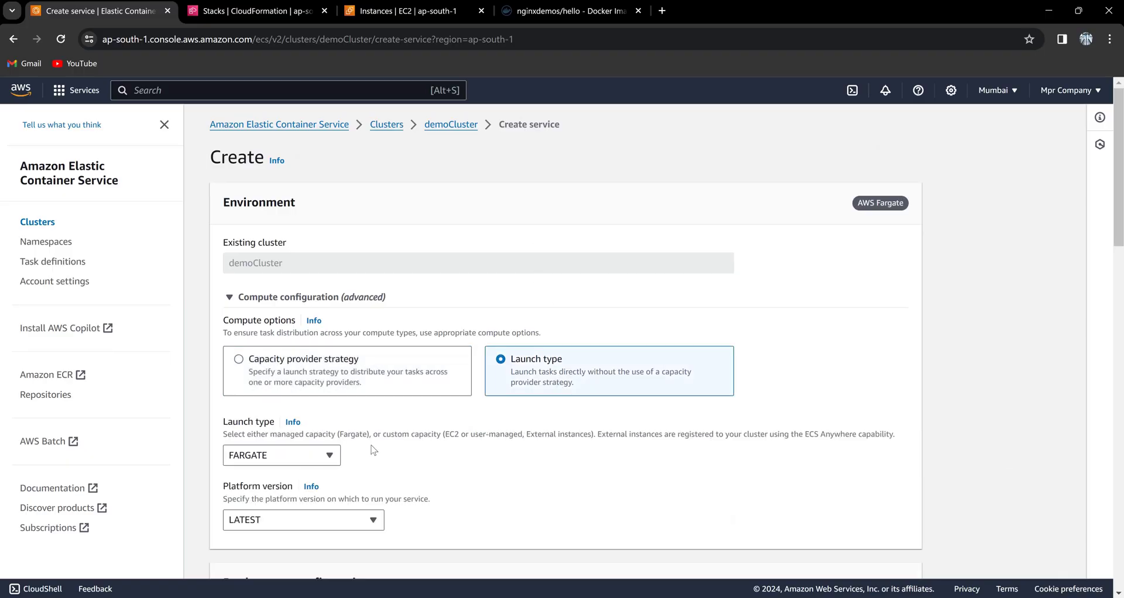
{"action": "left_click", "coordinate": [347, 522]}
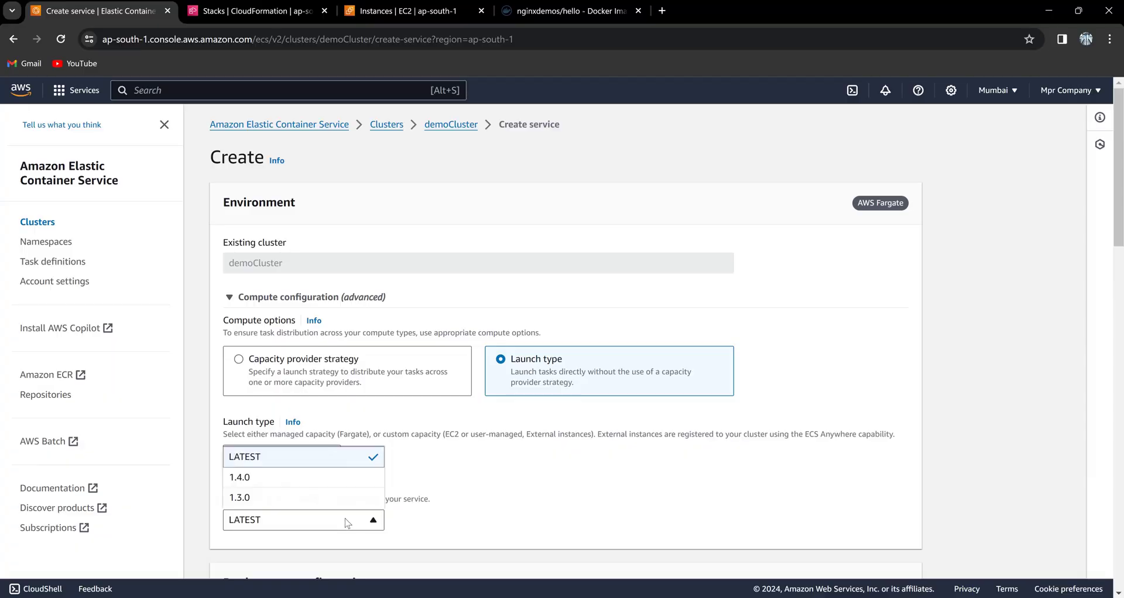
{"action": "left_click", "coordinate": [476, 484]}
- Configure the deployment as a Service application type using the myTask task definition family
{"action": "scroll", "coordinate": [476, 484], "scroll_direction": "down", "scroll_amount": 3}
{"action": "scroll", "coordinate": [477, 483], "scroll_direction": "down", "scroll_amount": 2}
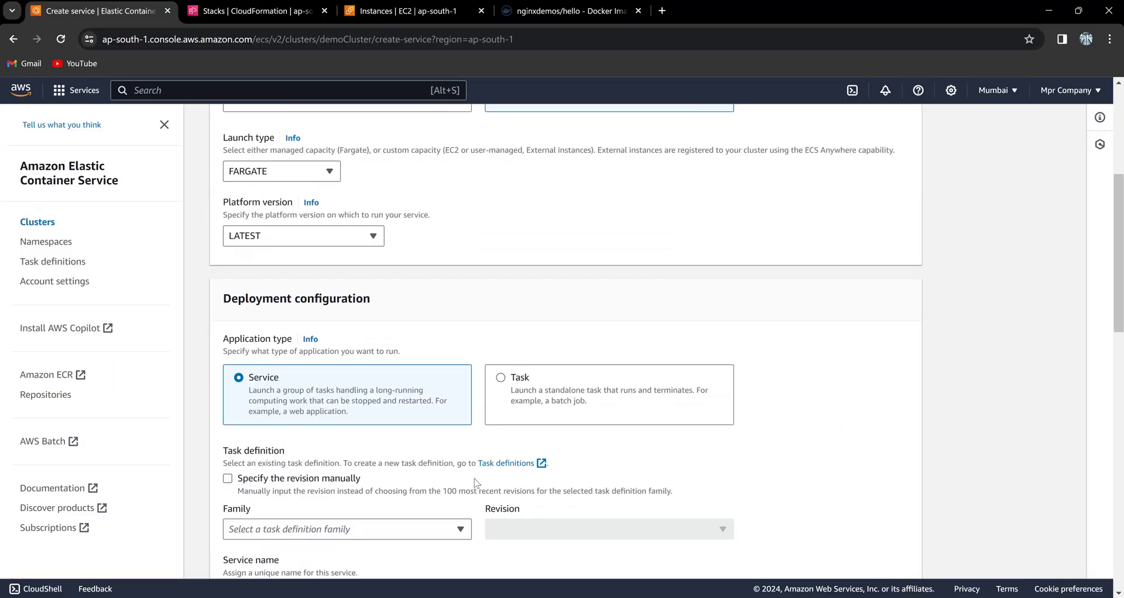
{"action": "left_click", "coordinate": [559, 420]}
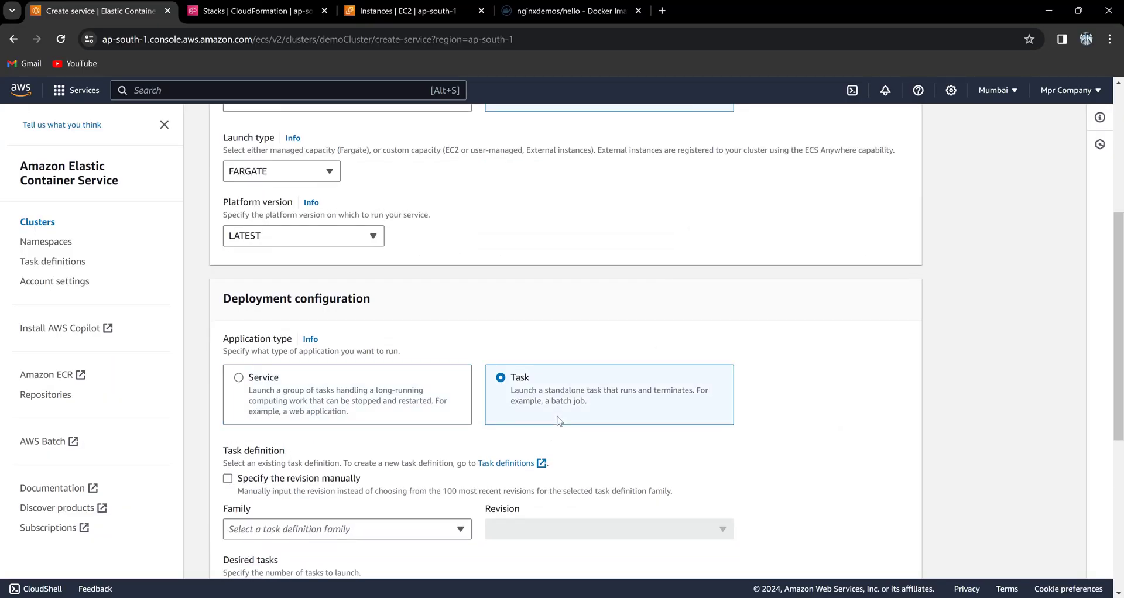
{"action": "left_click", "coordinate": [389, 416]}
{"action": "left_click", "coordinate": [391, 529]}
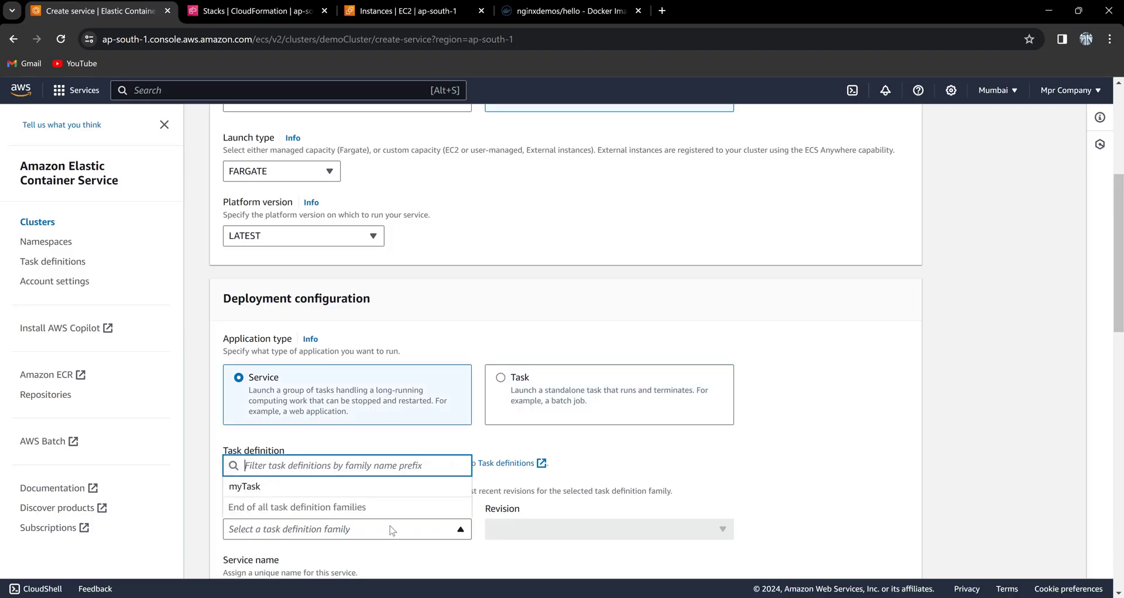
{"action": "left_click", "coordinate": [375, 488]}
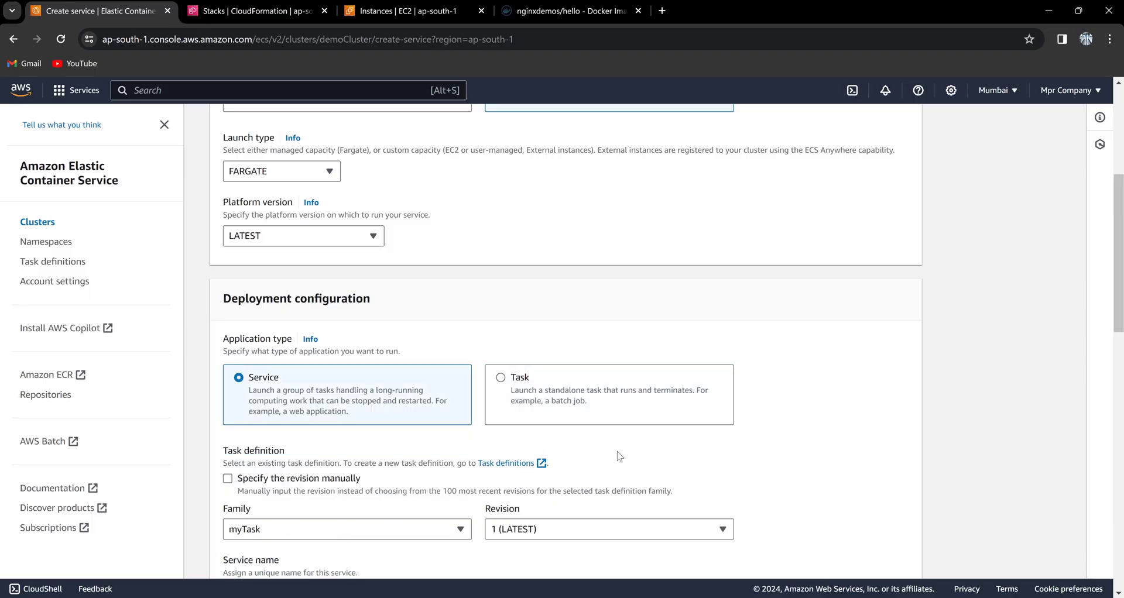
- Name the service nginx in the deployment configuration
{"action": "scroll", "coordinate": [794, 465], "scroll_direction": "down", "scroll_amount": 6}
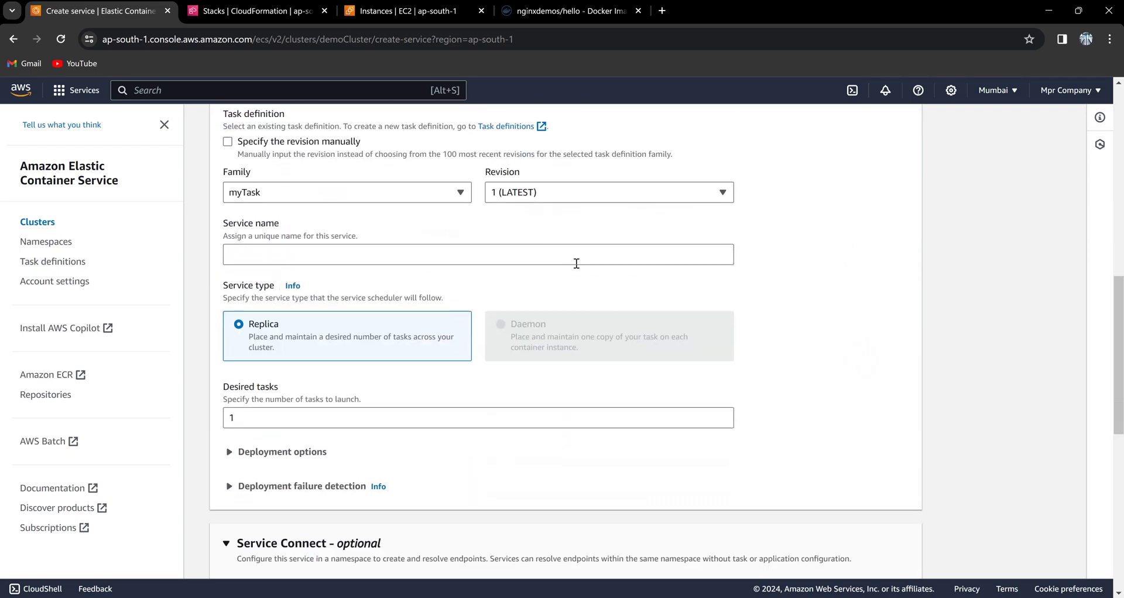
{"action": "left_click", "coordinate": [576, 263]}
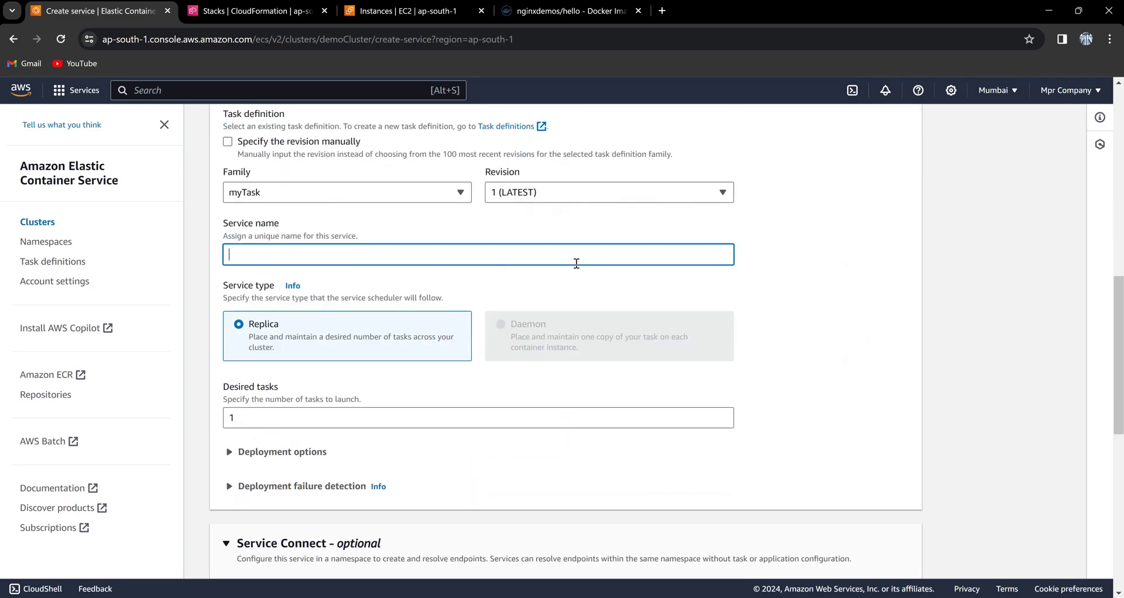
{"action": "type", "text": "n"}
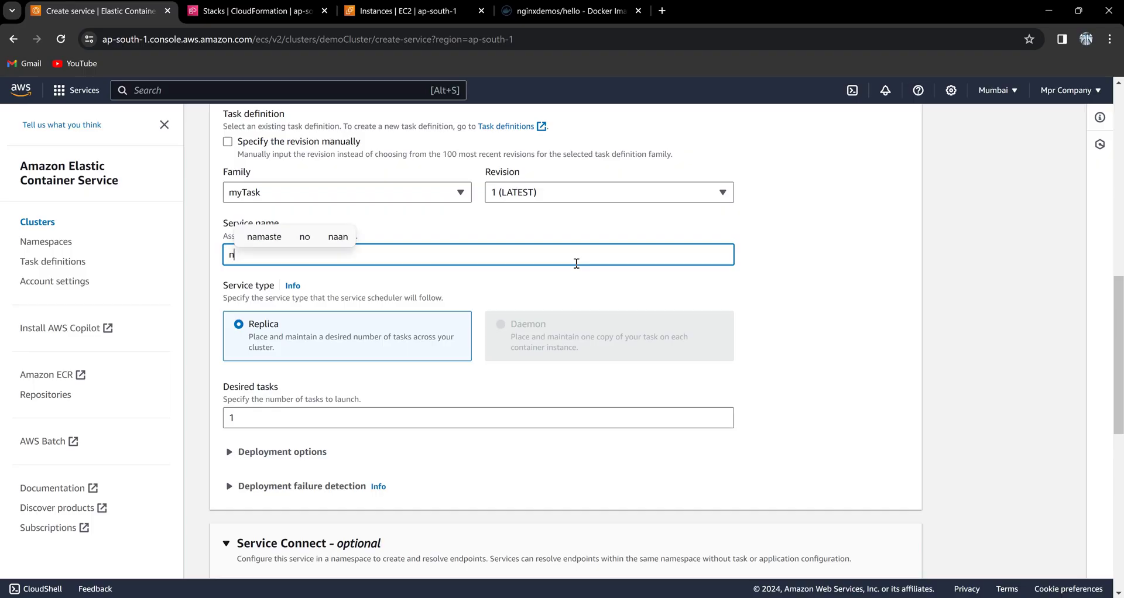
{"action": "type", "text": "gin"}
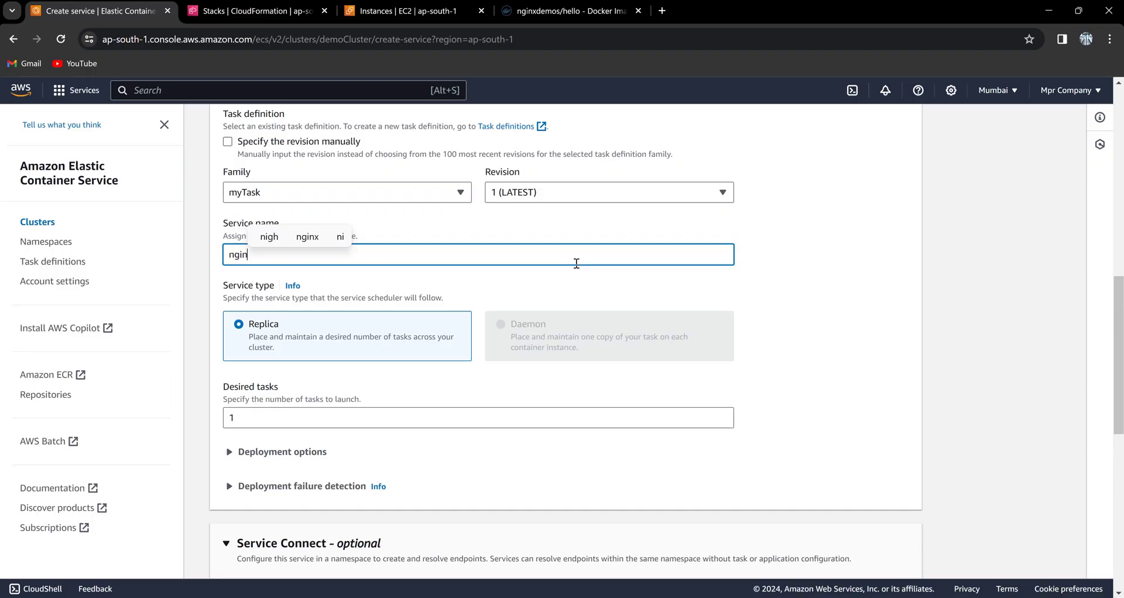
{"action": "type", "text": "x"}
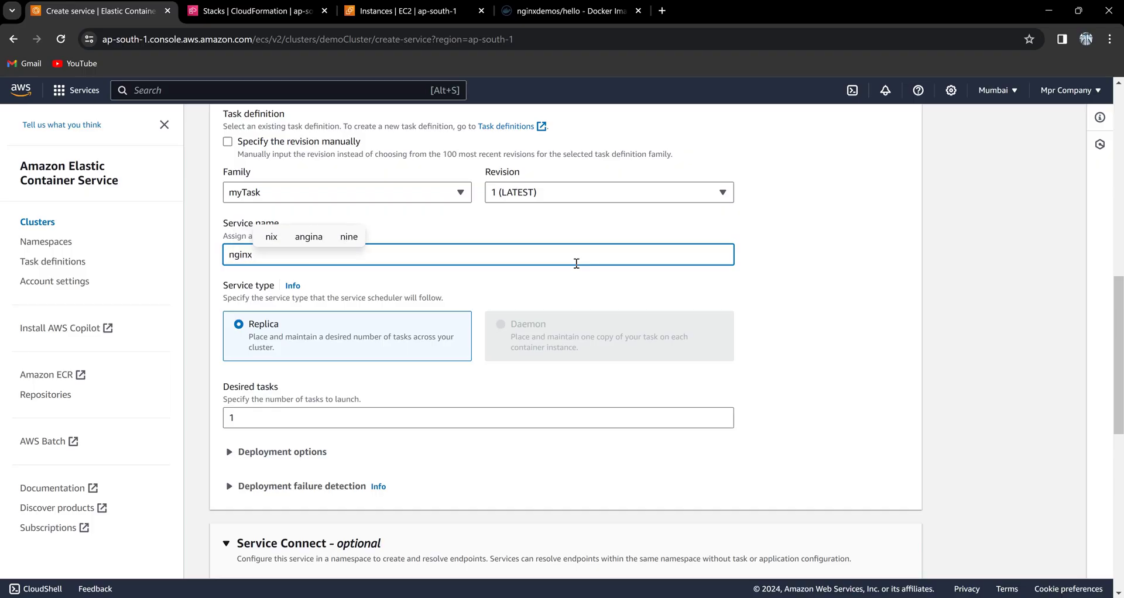
- Open the task definitions in a separate tab, review the containers of myTask revision 1, and return to the service form
{"action": "right_click", "coordinate": [81, 262]}
{"action": "left_click", "coordinate": [146, 272]}
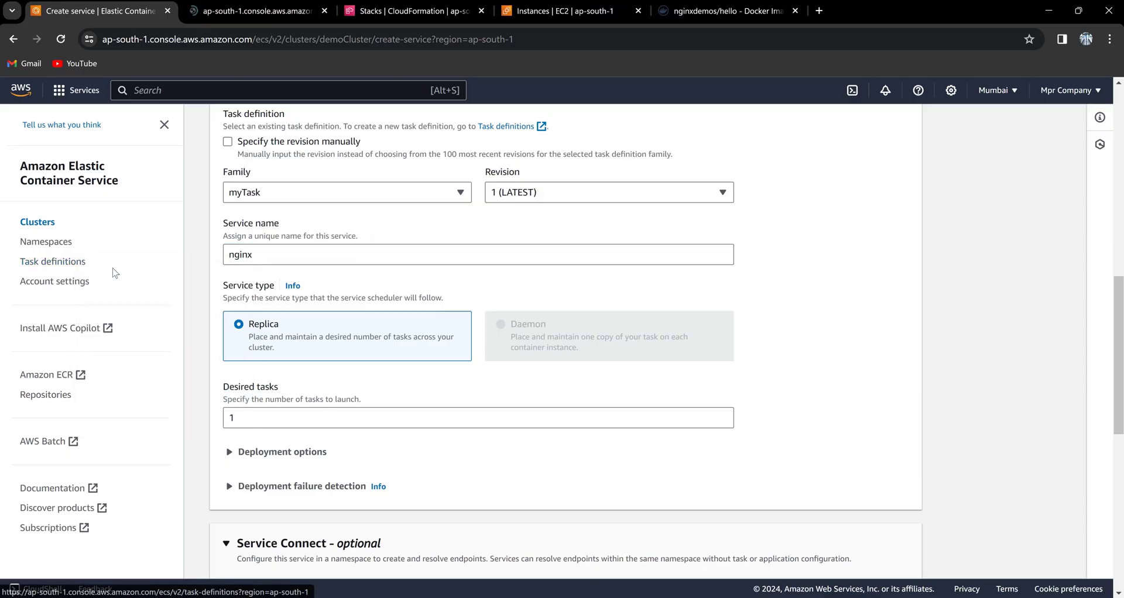
{"action": "left_click", "coordinate": [243, 8]}
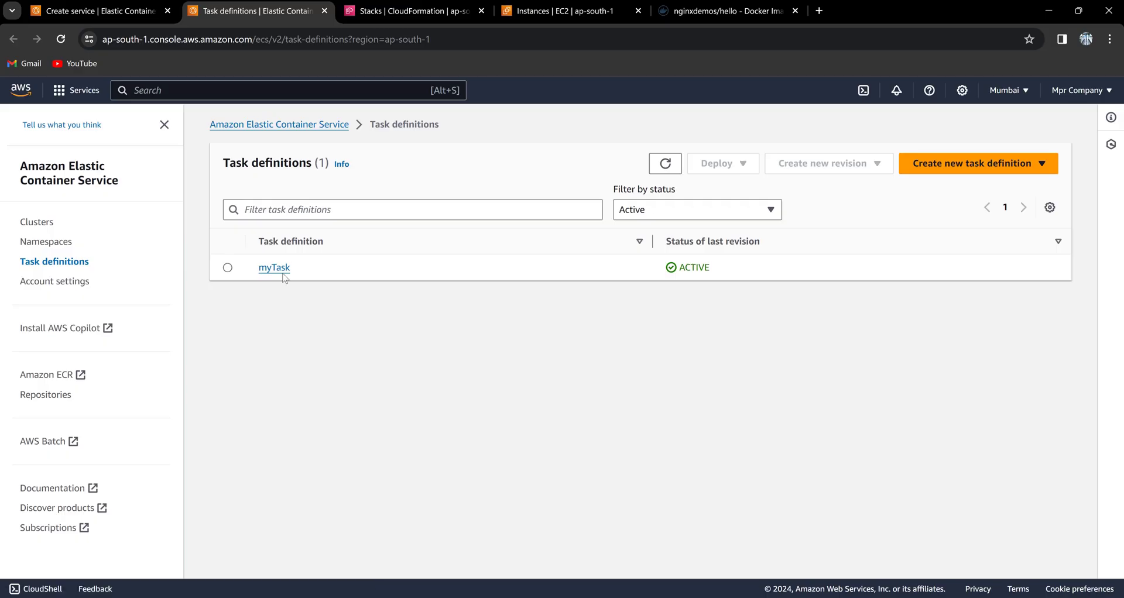
{"action": "left_click", "coordinate": [274, 268]}
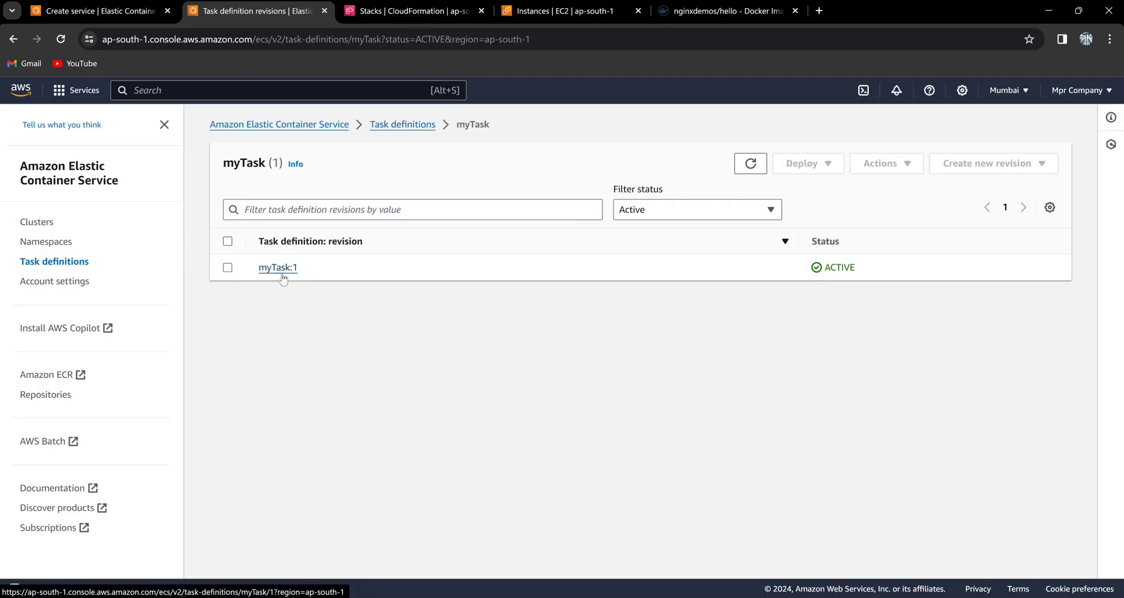
{"action": "left_click", "coordinate": [278, 268]}
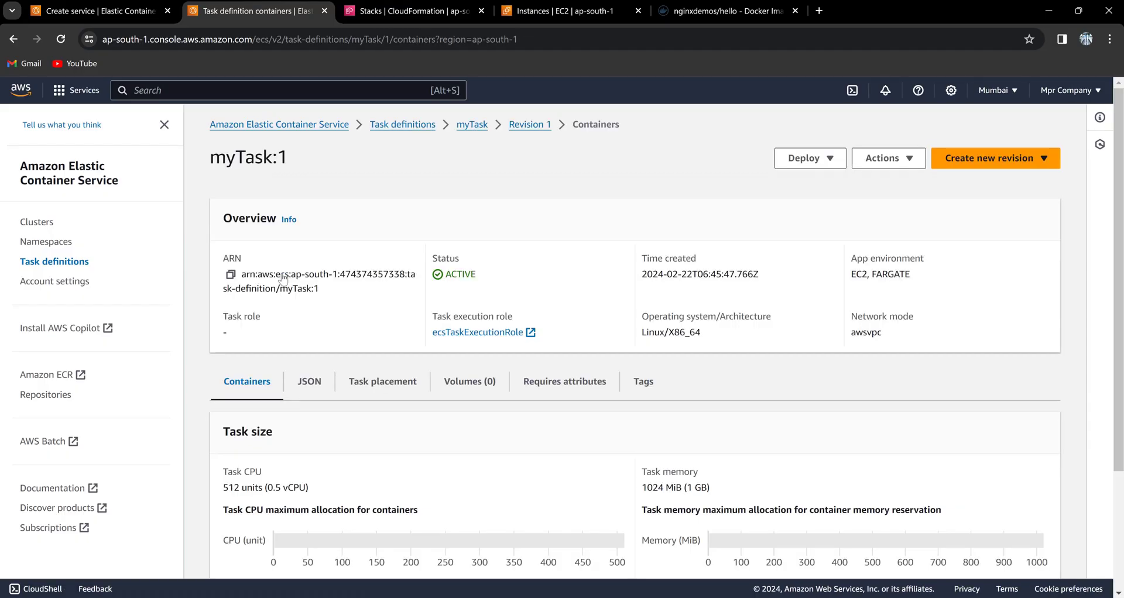
{"action": "scroll", "coordinate": [271, 369], "scroll_direction": "down", "scroll_amount": 3}
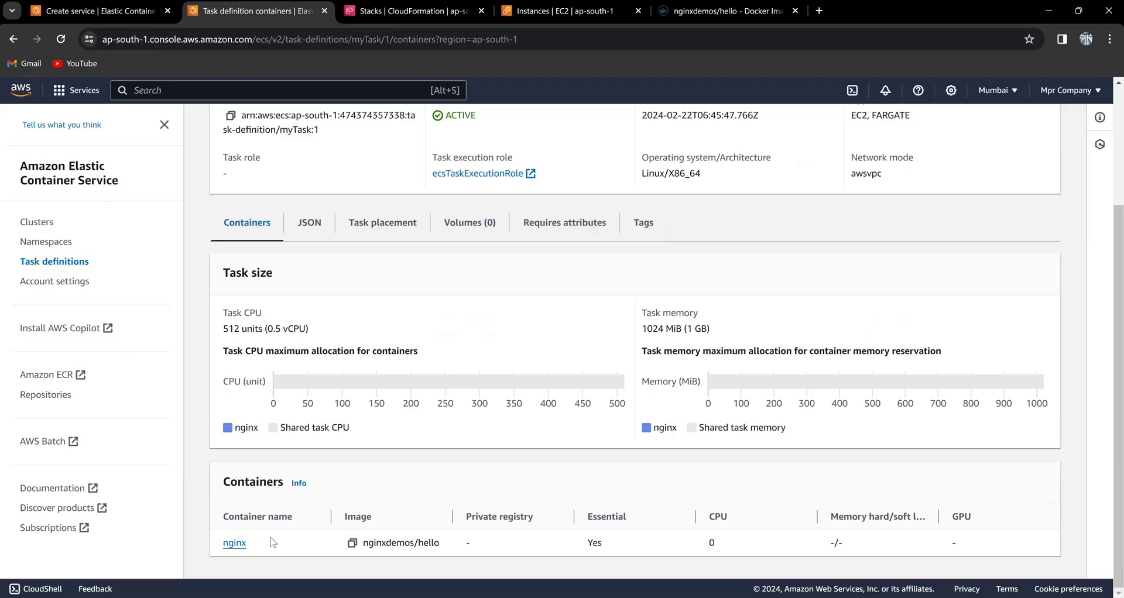
{"action": "left_click", "coordinate": [99, 10]}
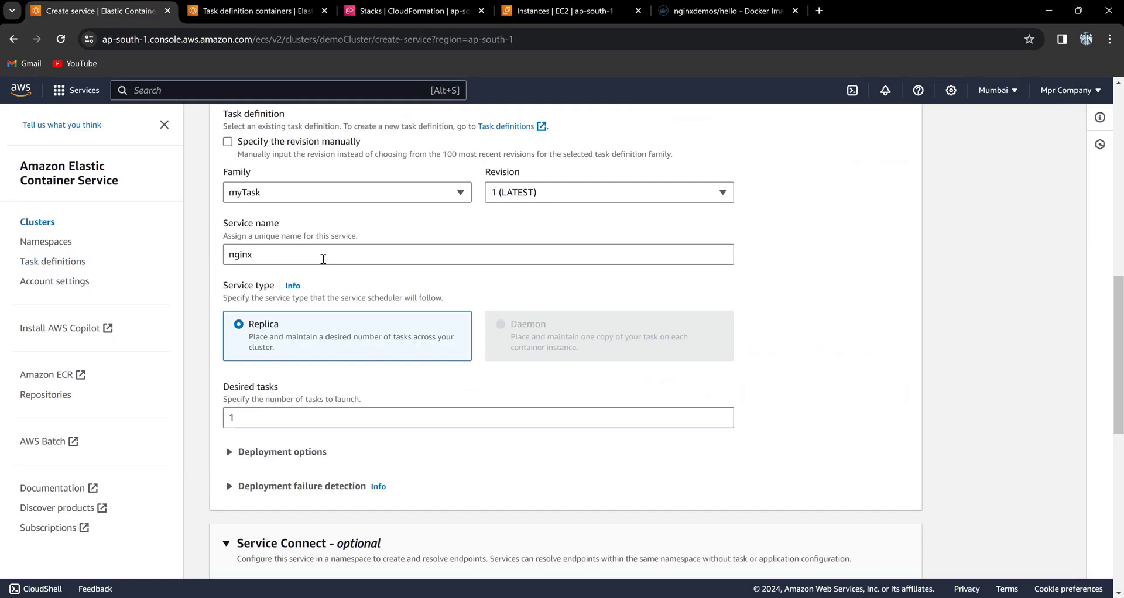
{"action": "left_click", "coordinate": [323, 259]}
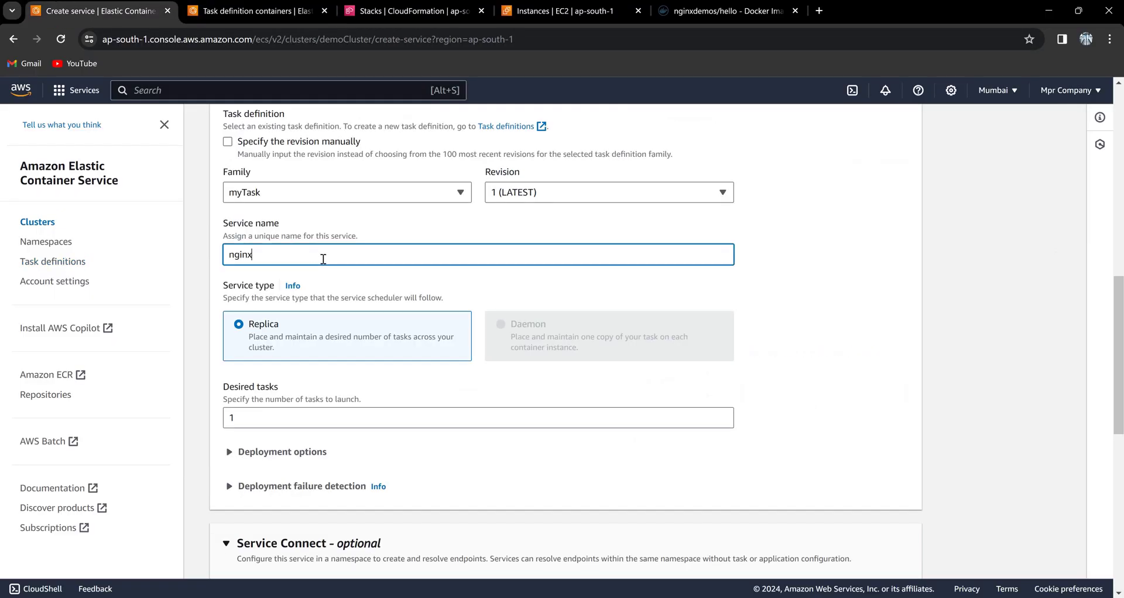
- Set the service's load balancer type to Application Load Balancer
{"action": "left_click", "coordinate": [766, 421]}
{"action": "scroll", "coordinate": [765, 421], "scroll_direction": "down", "scroll_amount": 6}
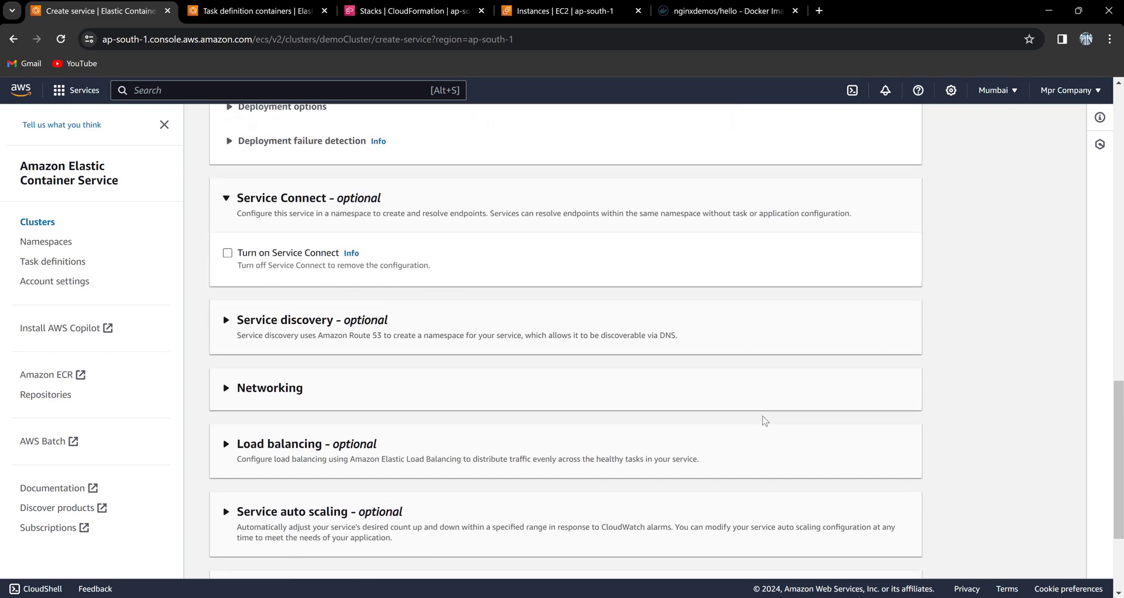
{"action": "scroll", "coordinate": [762, 416], "scroll_direction": "down", "scroll_amount": 2}
{"action": "left_click", "coordinate": [226, 349]}
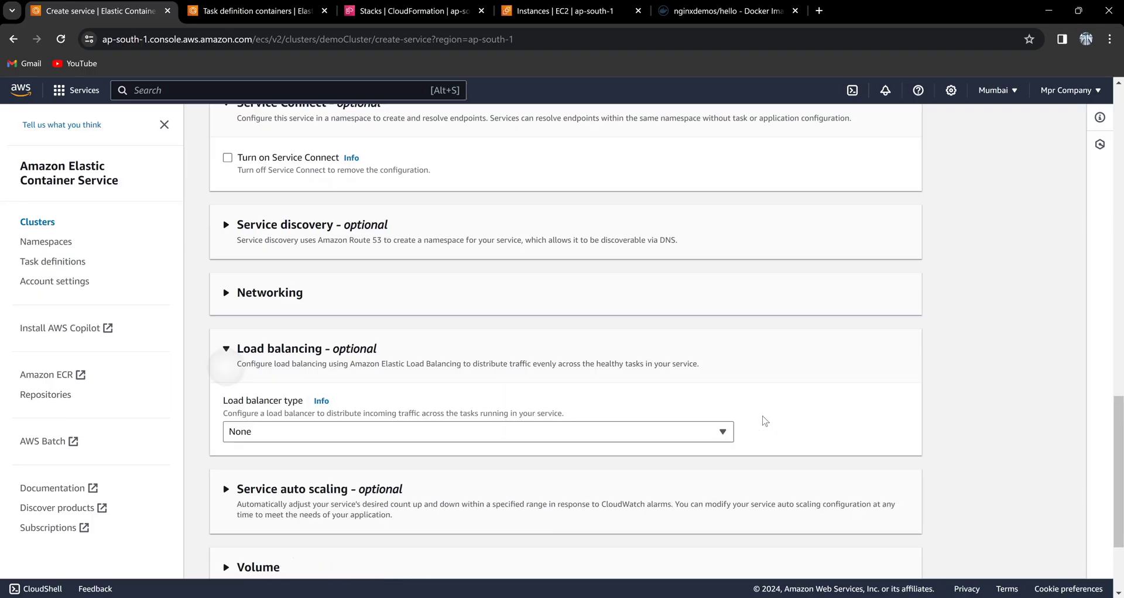
{"action": "scroll", "coordinate": [765, 421], "scroll_direction": "down", "scroll_amount": 1}
{"action": "left_click", "coordinate": [465, 379]}
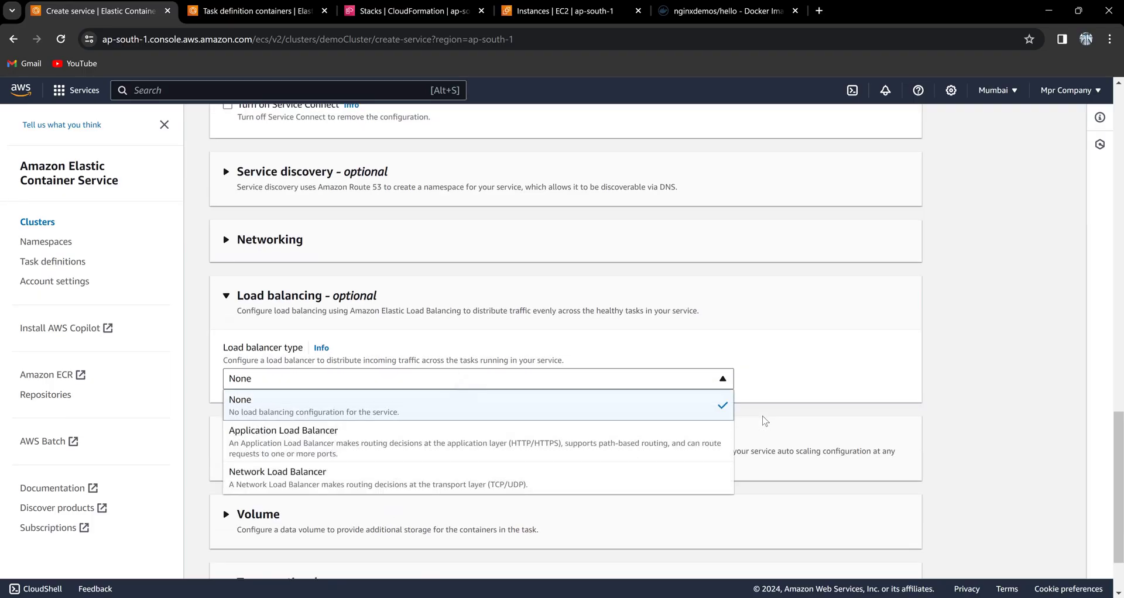
{"action": "key", "text": "Down"}
{"action": "key", "text": "Return"}
{"action": "scroll", "coordinate": [765, 421], "scroll_direction": "down", "scroll_amount": 3}
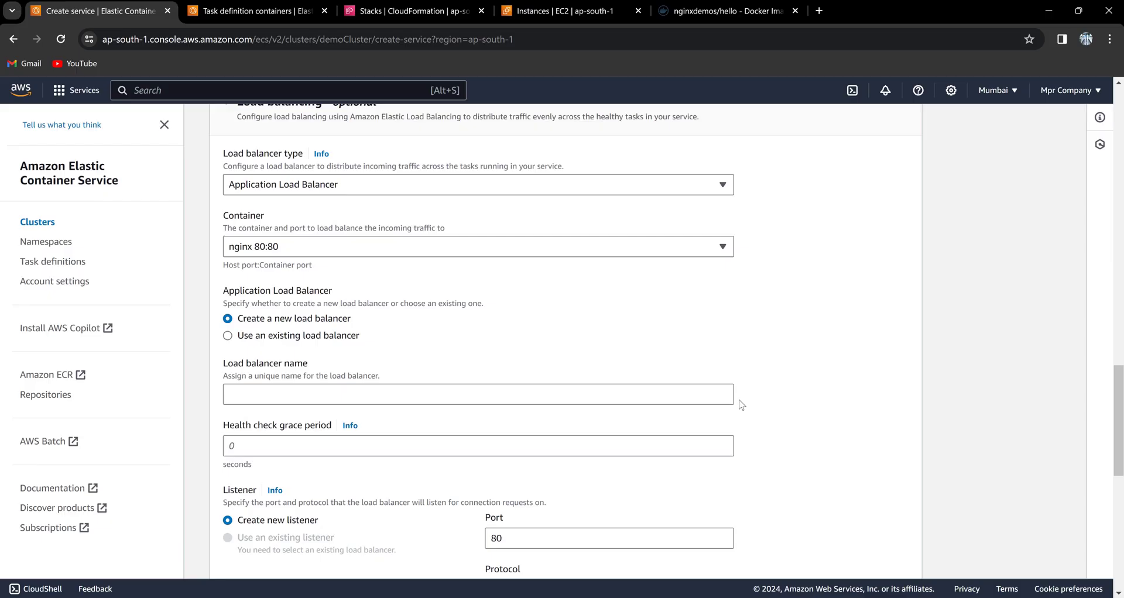
- Name the new load balancer alb-ecs
{"action": "left_click", "coordinate": [678, 397]}
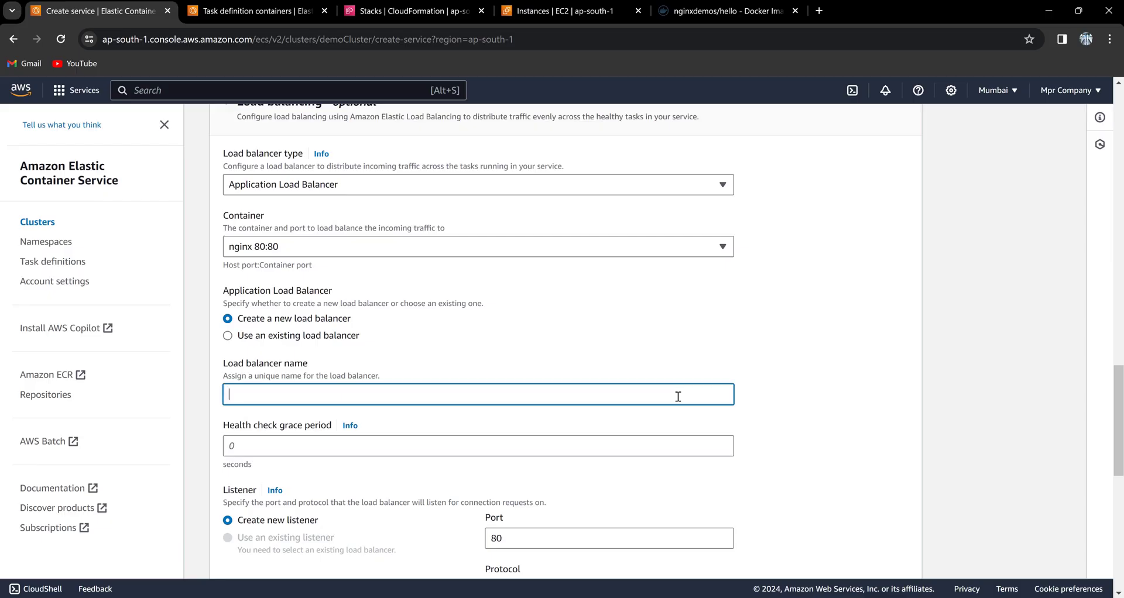
{"action": "type", "text": "alb"}
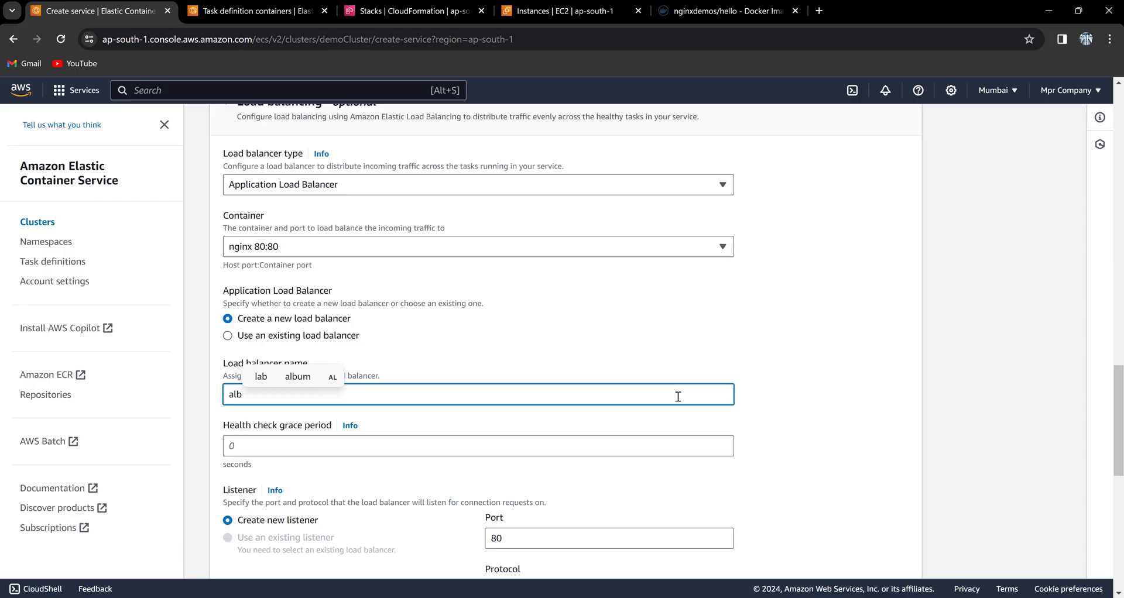
{"action": "type", "text": "-ecs"}
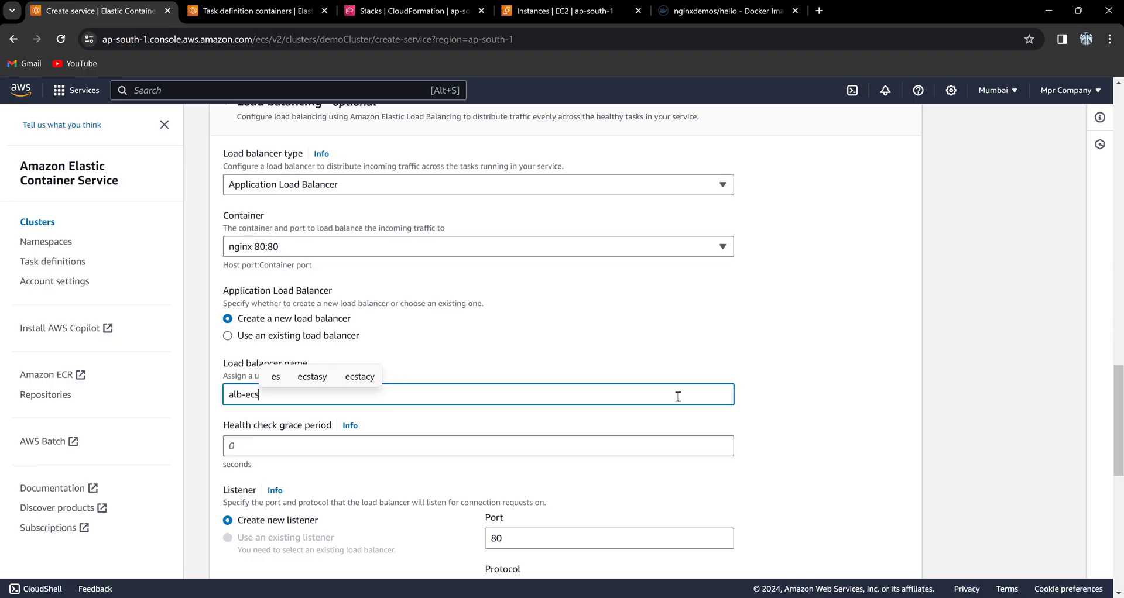
- Name the load balancer's new target group tg-ecs
{"action": "scroll", "coordinate": [677, 397], "scroll_direction": "down", "scroll_amount": 3}
{"action": "scroll", "coordinate": [678, 396], "scroll_direction": "down", "scroll_amount": 1}
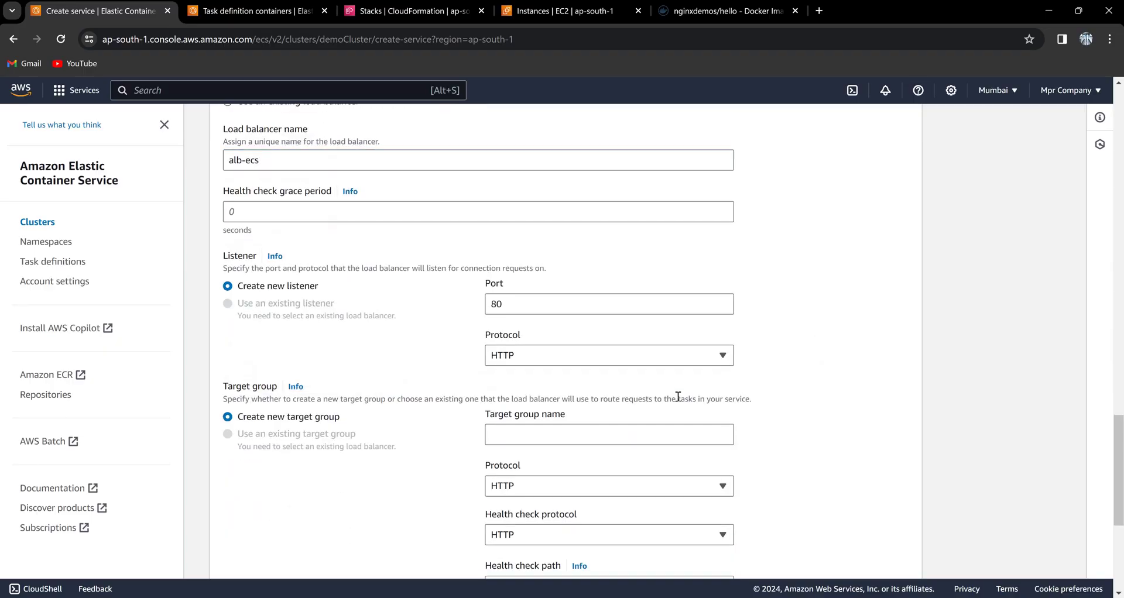
{"action": "scroll", "coordinate": [678, 397], "scroll_direction": "down", "scroll_amount": 2}
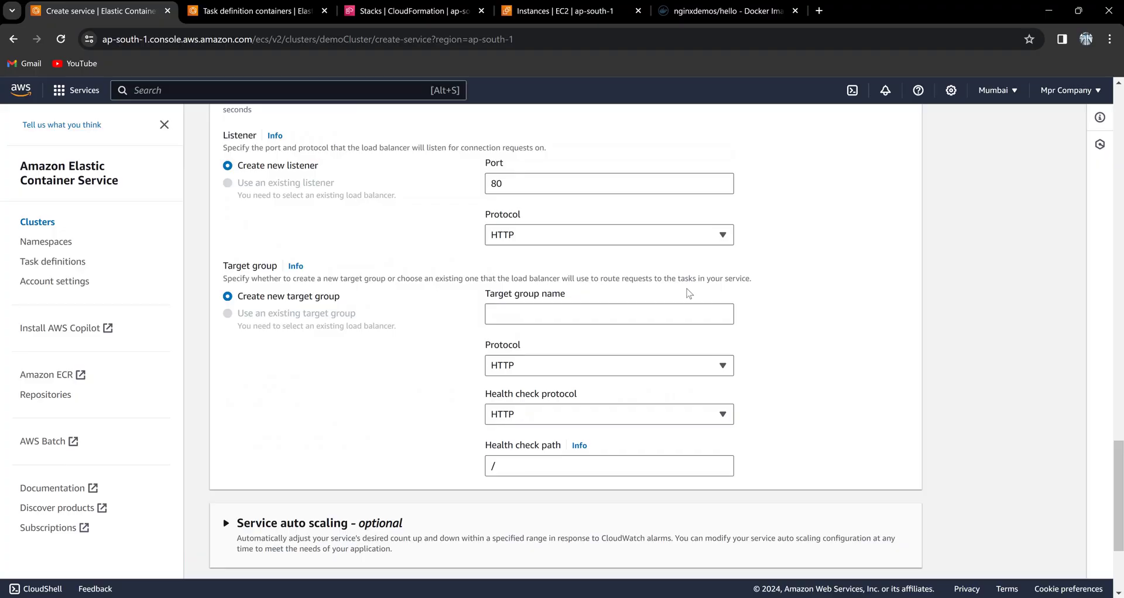
{"action": "left_click", "coordinate": [698, 310]}
{"action": "type", "text": "t"}
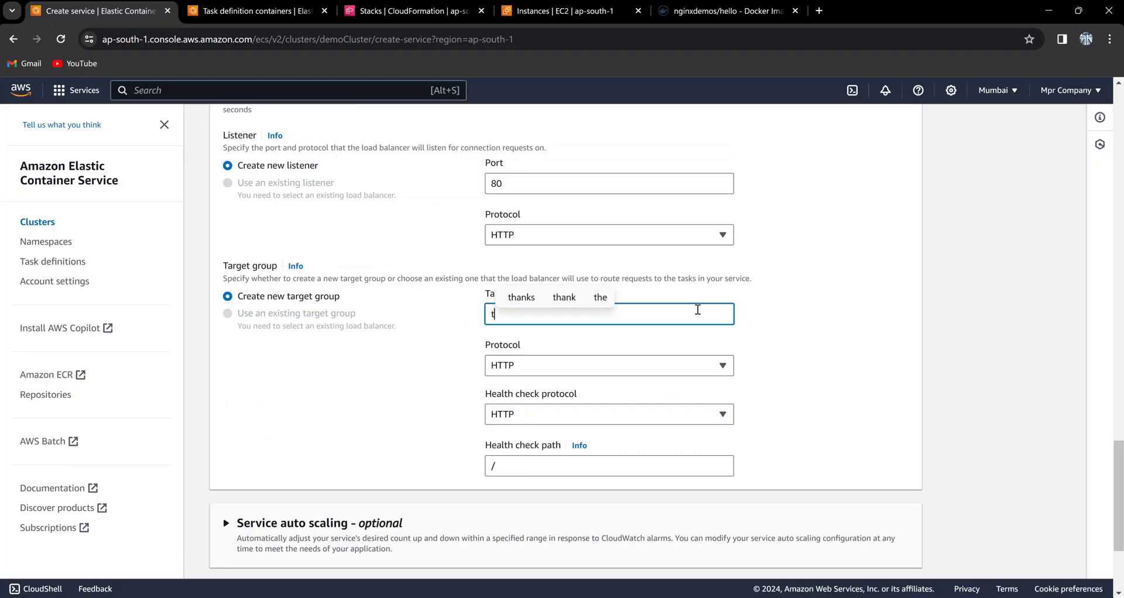
{"action": "type", "text": "g-ecs"}
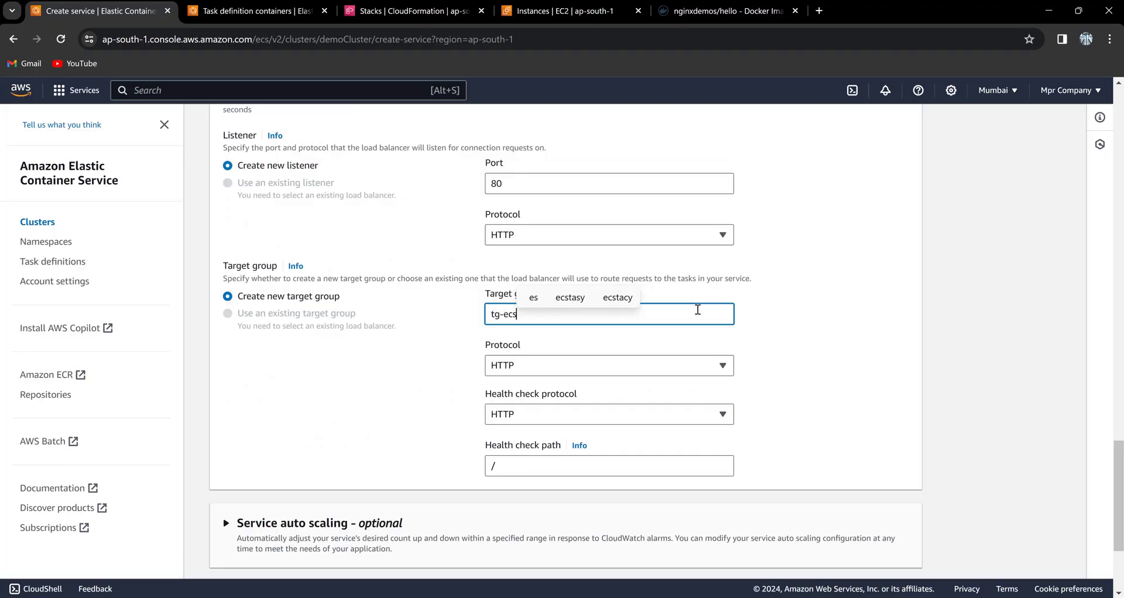
- In the service's networking settings, choose to create a new security group and name it ecs-sg
{"action": "scroll", "coordinate": [698, 310], "scroll_direction": "down", "scroll_amount": 3}
{"action": "scroll", "coordinate": [698, 310], "scroll_direction": "up", "scroll_amount": 10}
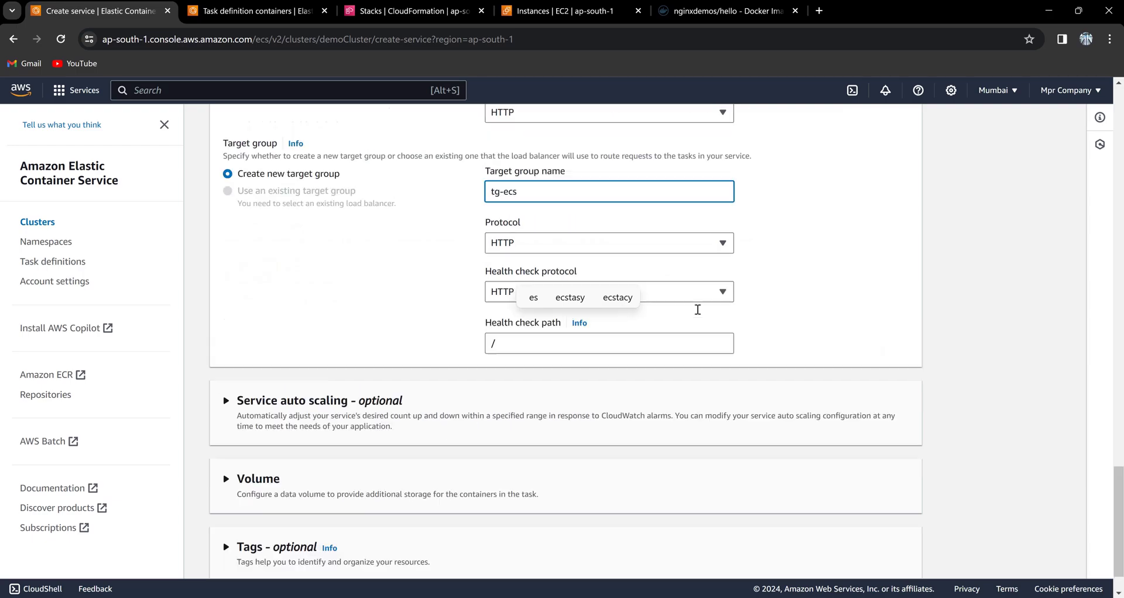
{"action": "scroll", "coordinate": [698, 310], "scroll_direction": "up", "scroll_amount": 3}
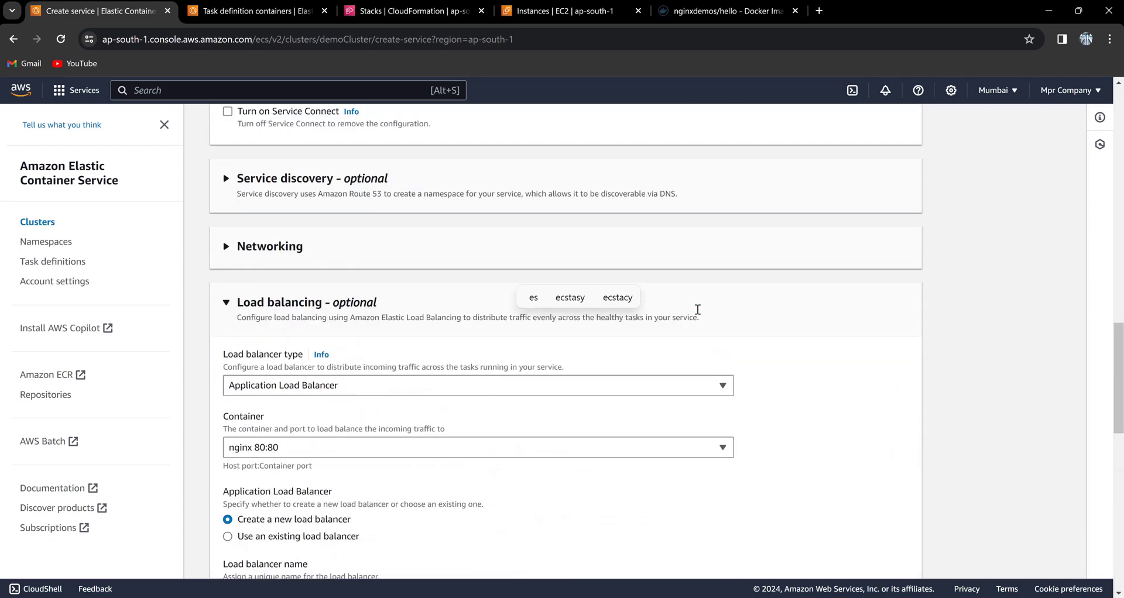
{"action": "left_click", "coordinate": [697, 310]}
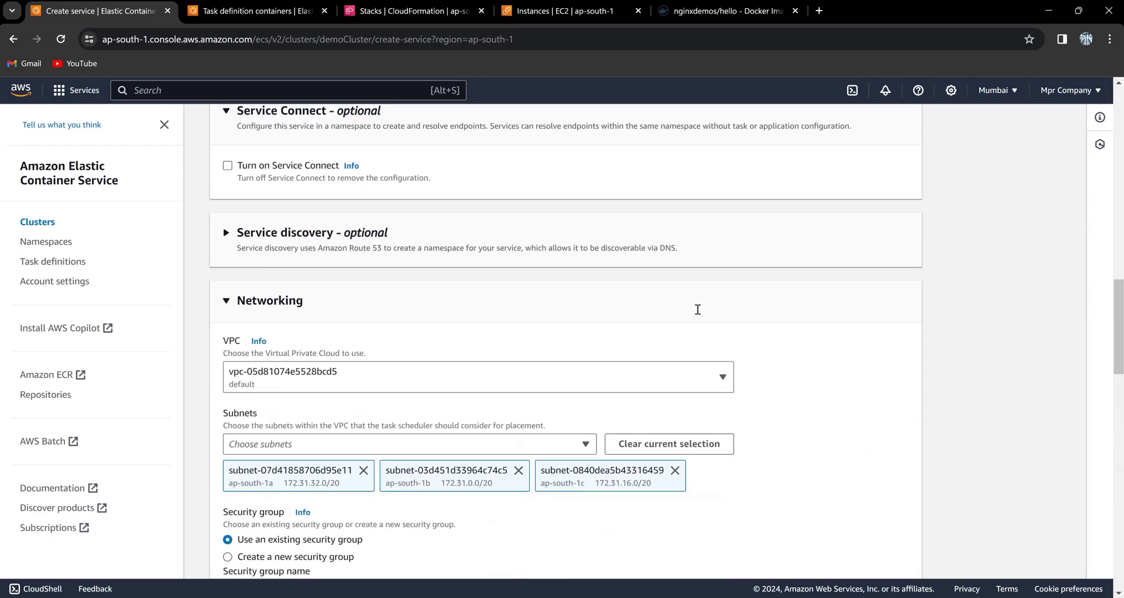
{"action": "scroll", "coordinate": [697, 310], "scroll_direction": "down", "scroll_amount": 2}
{"action": "scroll", "coordinate": [698, 310], "scroll_direction": "down", "scroll_amount": 2}
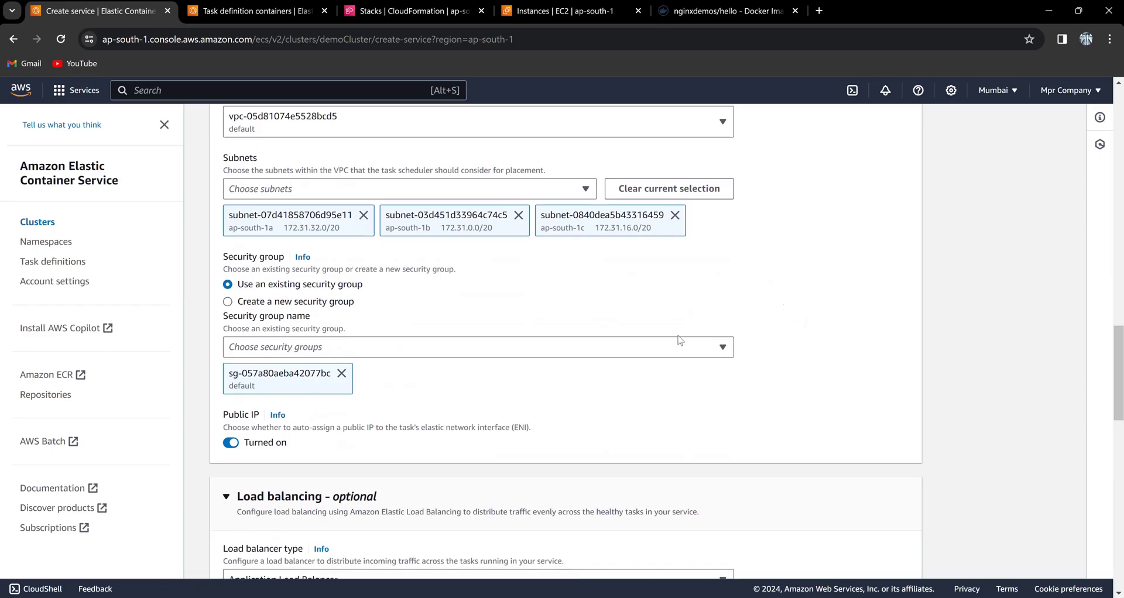
{"action": "left_click", "coordinate": [227, 301]}
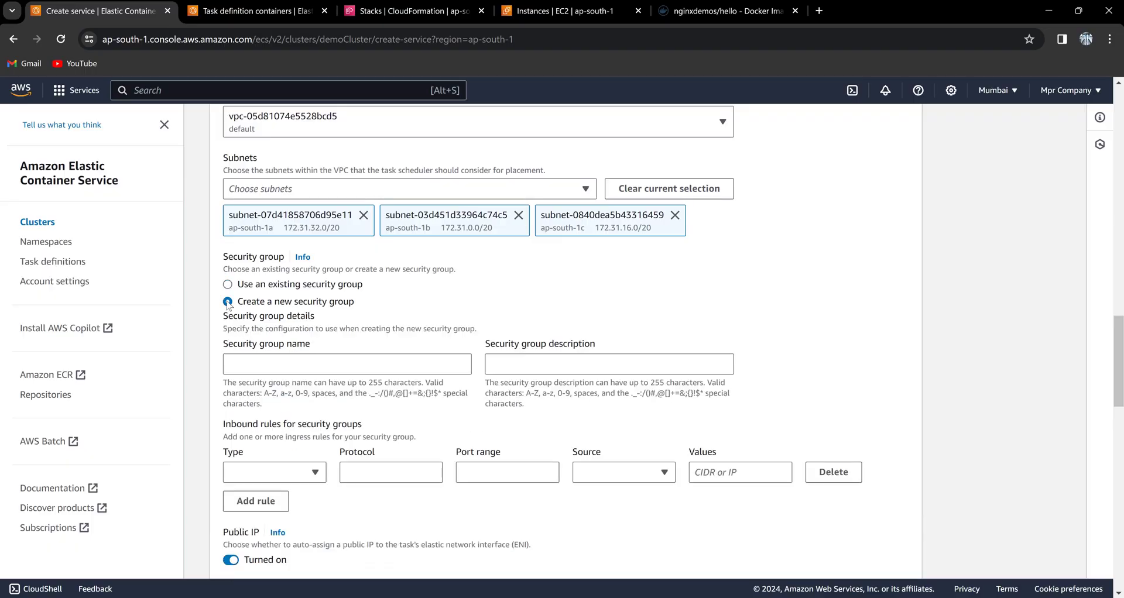
{"action": "left_click", "coordinate": [305, 370]}
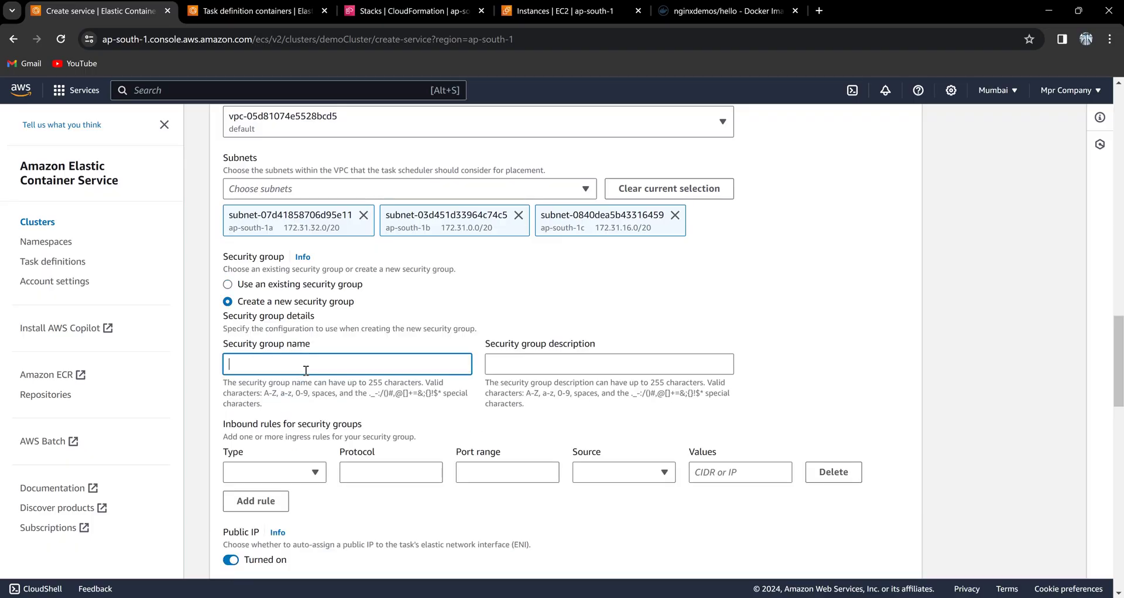
{"action": "type", "text": "ecs-sg"}
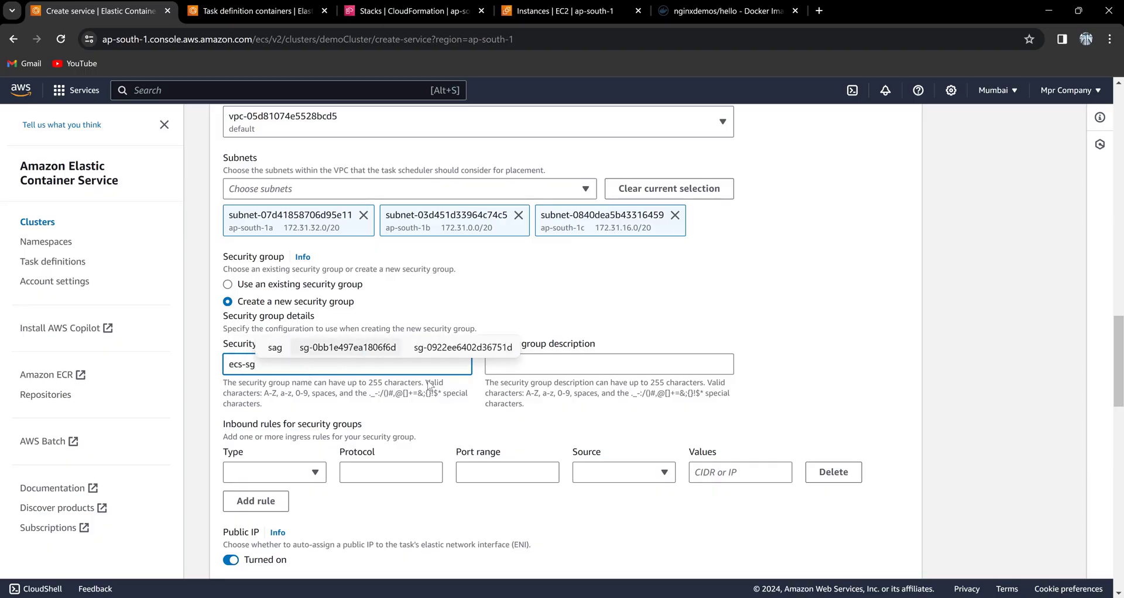
- Set the new security group's inbound rule to type HTTP with Anywhere as the source
{"action": "left_click", "coordinate": [304, 471]}
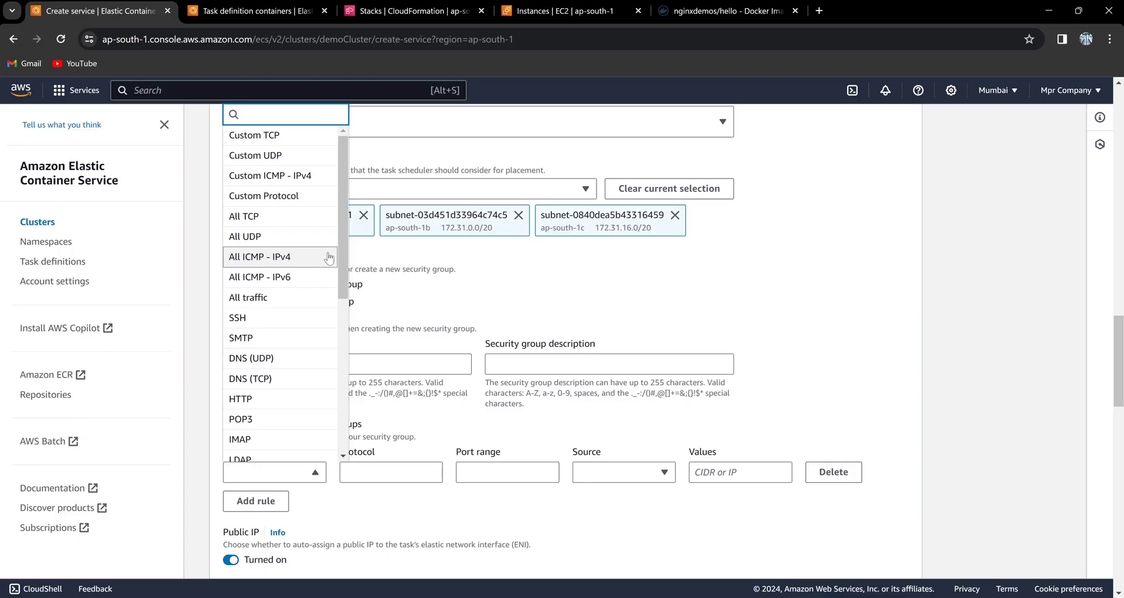
{"action": "left_click_drag", "start_coordinate": [342, 255], "coordinate": [346, 365]}
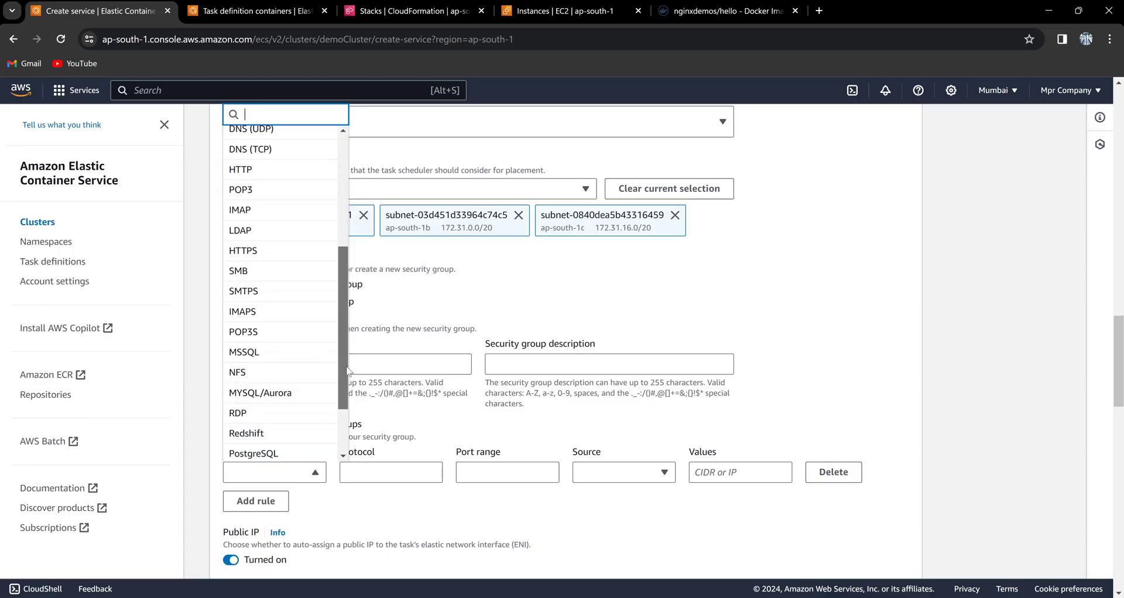
{"action": "left_click", "coordinate": [307, 175]}
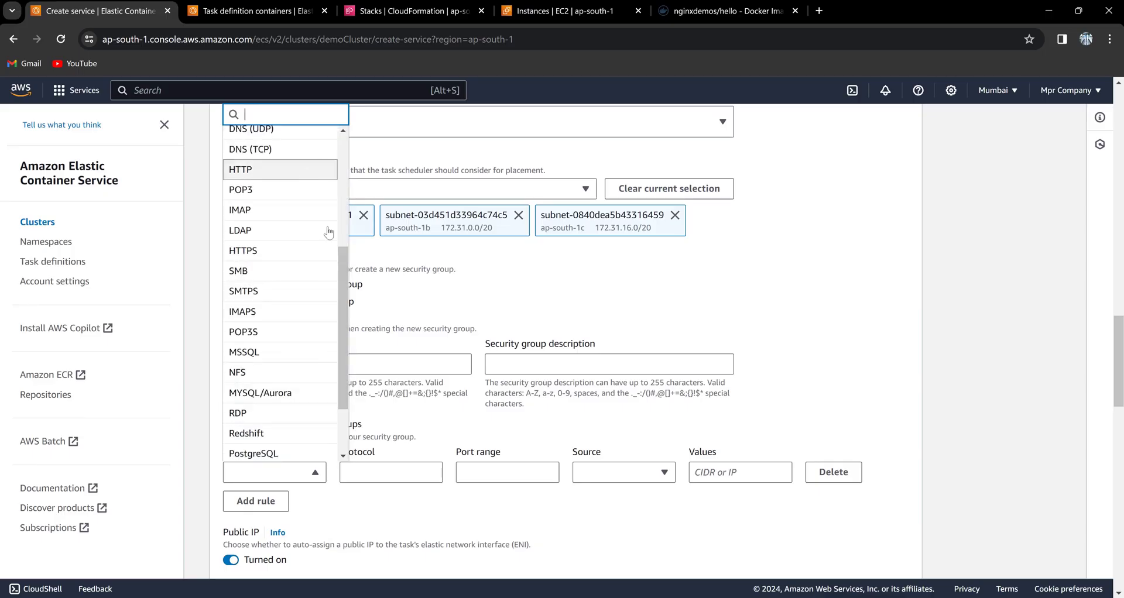
{"action": "left_click", "coordinate": [641, 473]}
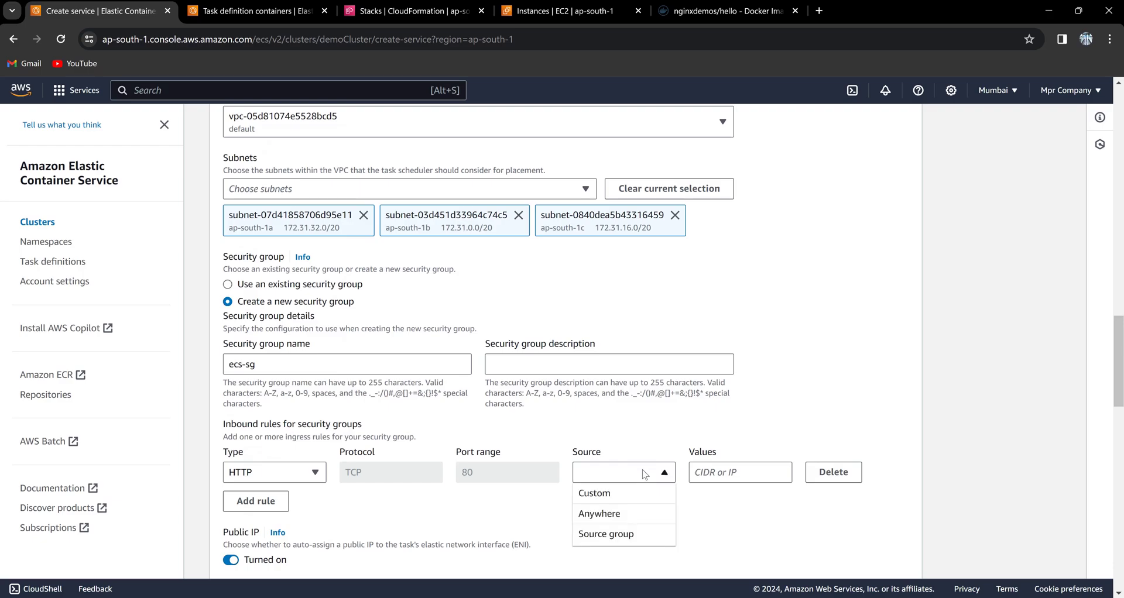
{"action": "left_click", "coordinate": [629, 518]}
{"action": "scroll", "coordinate": [549, 522], "scroll_direction": "down", "scroll_amount": 5}
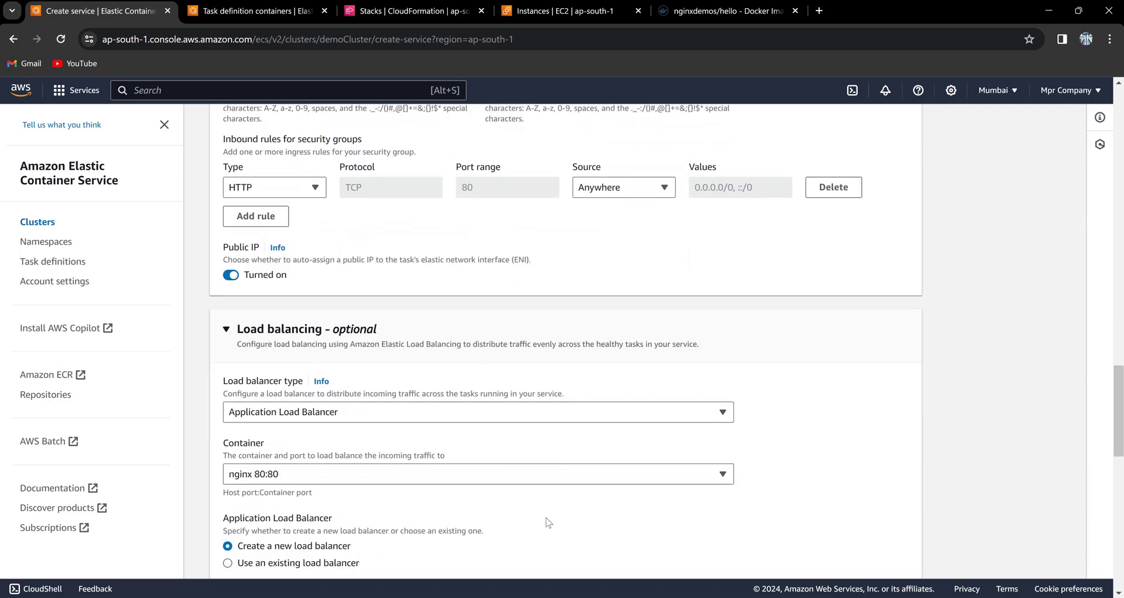
- Give the new security group ecs-sg the description ecs and create the nginx service
{"action": "scroll", "coordinate": [548, 522], "scroll_direction": "up", "scroll_amount": 10}
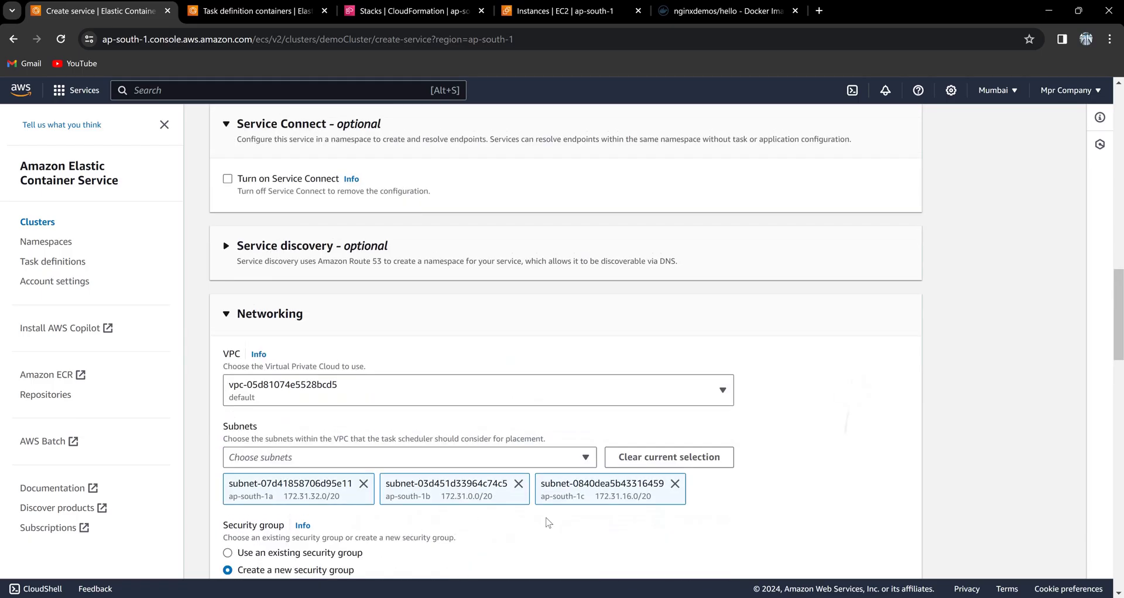
{"action": "scroll", "coordinate": [549, 522], "scroll_direction": "down", "scroll_amount": 20}
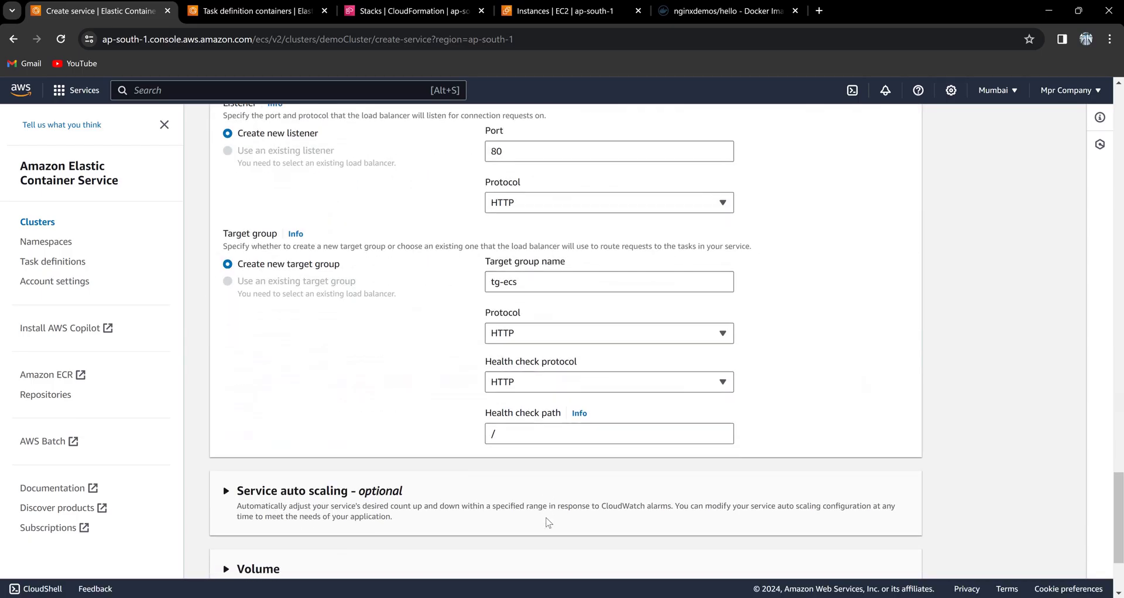
{"action": "scroll", "coordinate": [549, 523], "scroll_direction": "down", "scroll_amount": 3}
{"action": "key", "text": "Return"}
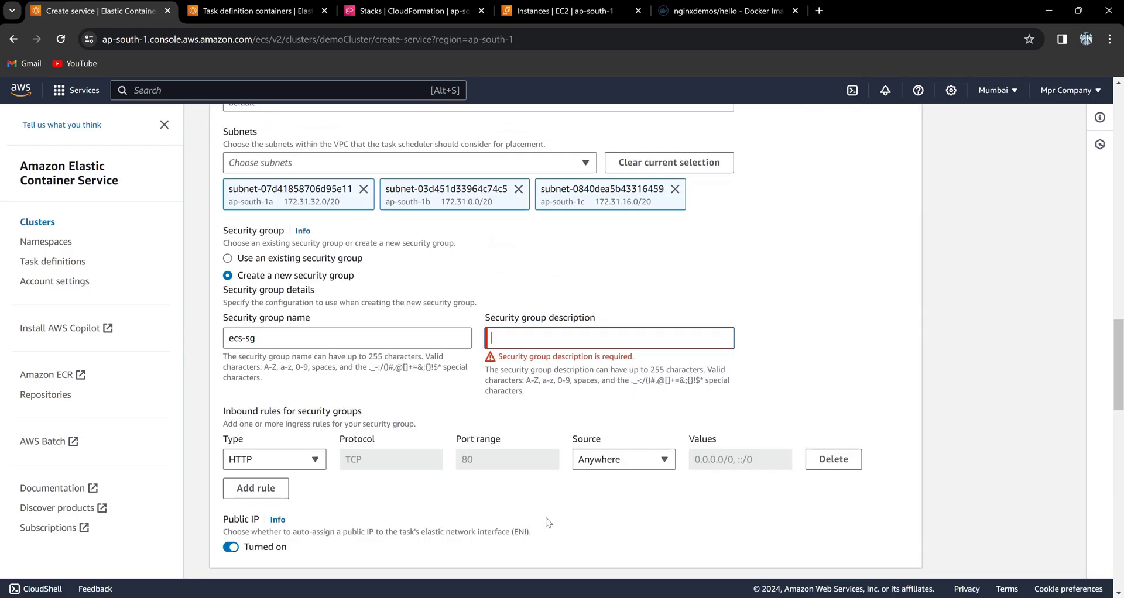
{"action": "left_click", "coordinate": [545, 330]}
{"action": "type", "text": "ecs"}
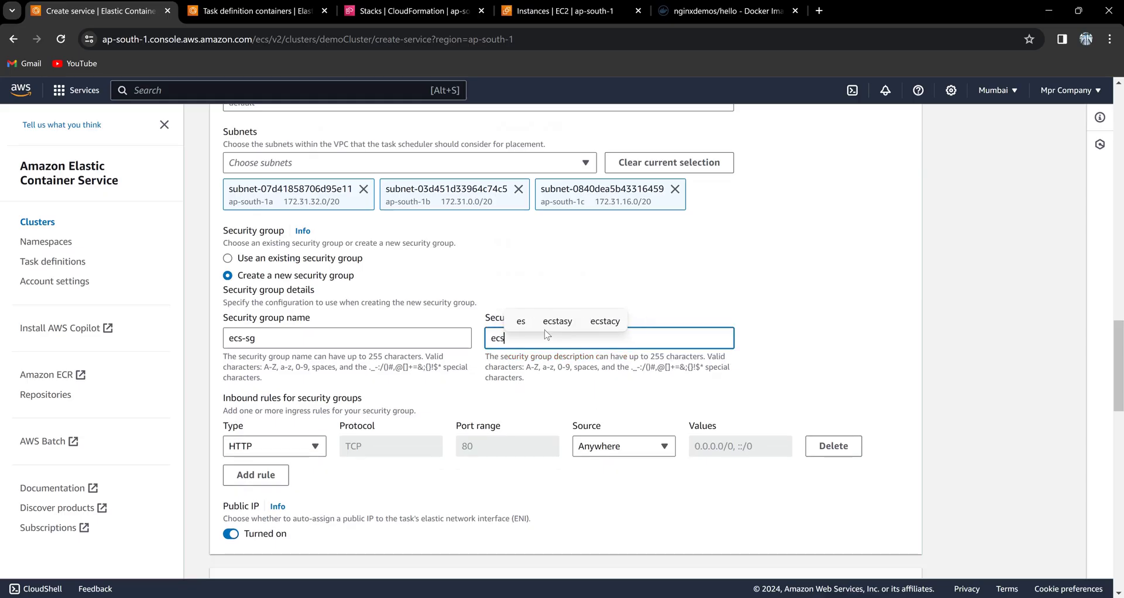
{"action": "scroll", "coordinate": [877, 390], "scroll_direction": "down", "scroll_amount": 15}
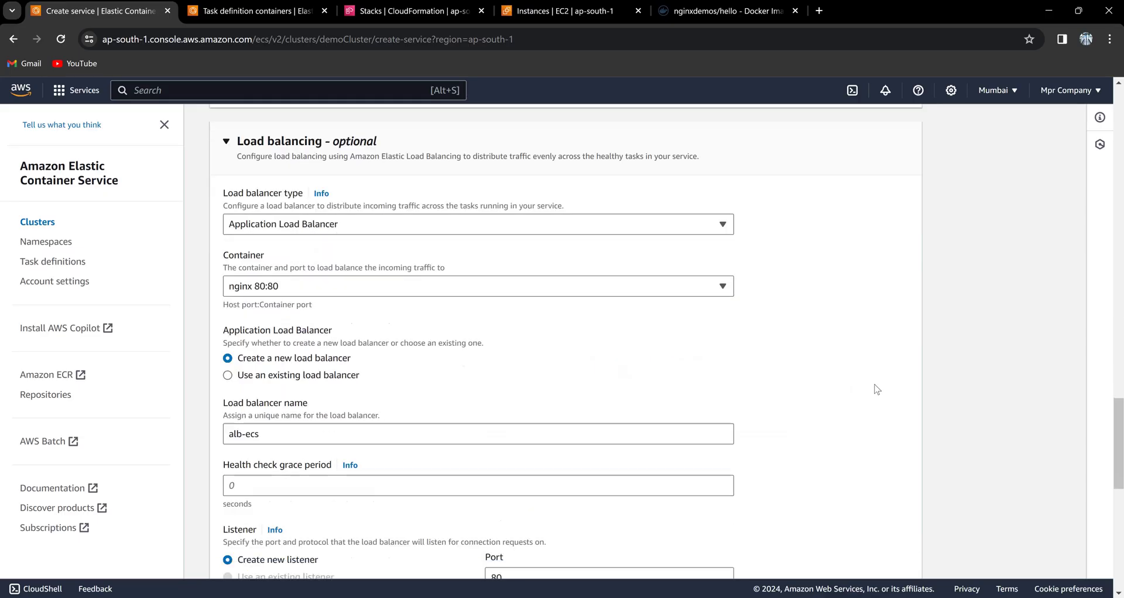
{"action": "key", "text": "Return"}
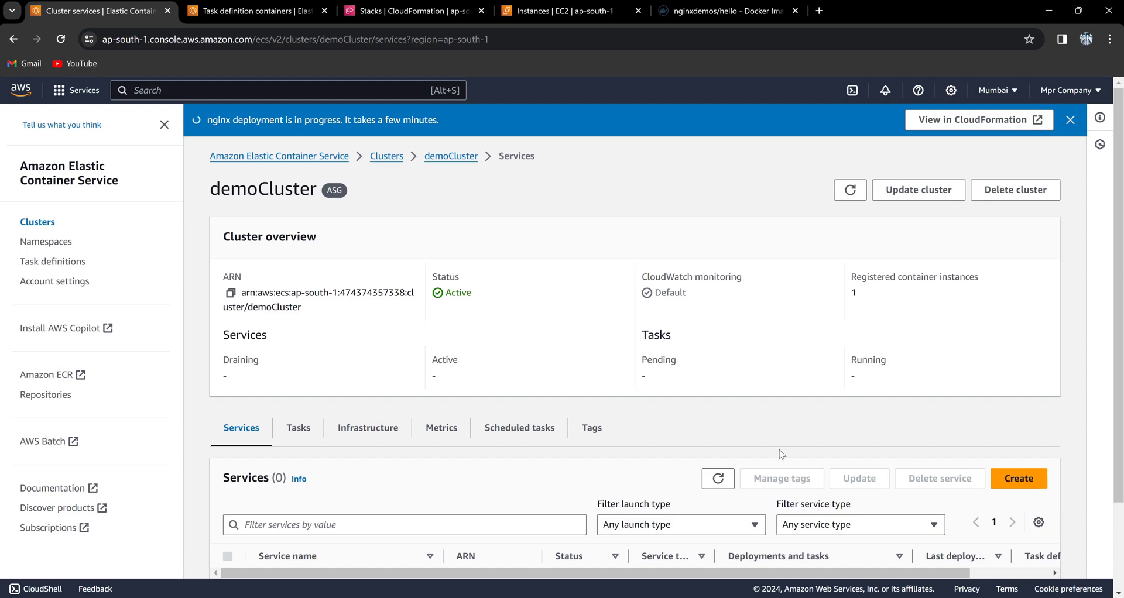
- Refresh the cluster's service list, then open the alb-ecs load balancer's details in EC2 and refresh its status
{"action": "scroll", "coordinate": [781, 454], "scroll_direction": "down", "scroll_amount": 2}
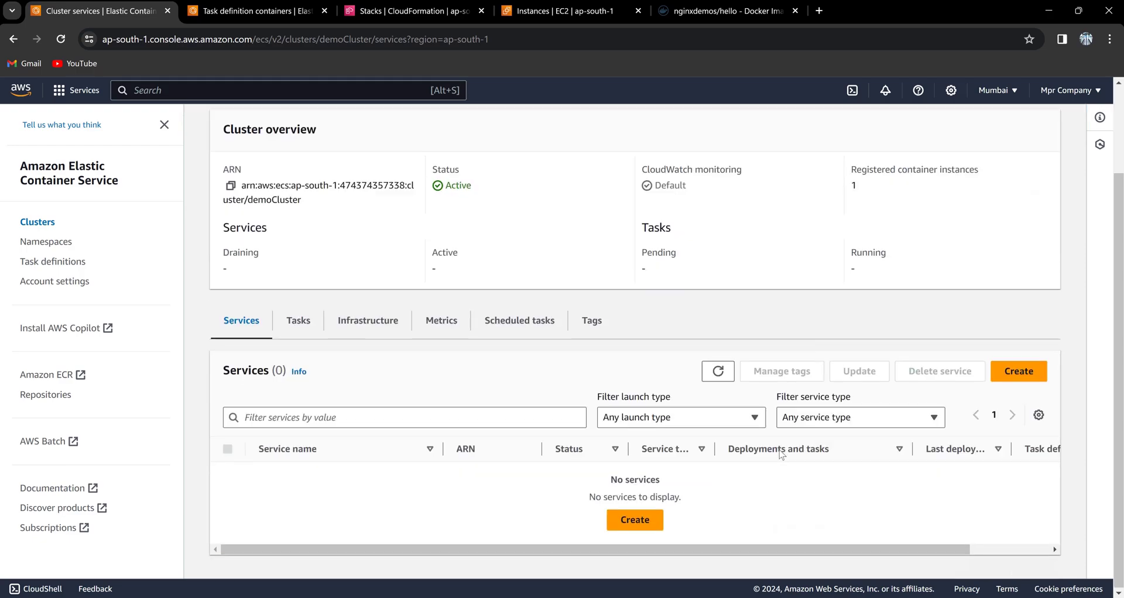
{"action": "left_click", "coordinate": [718, 372]}
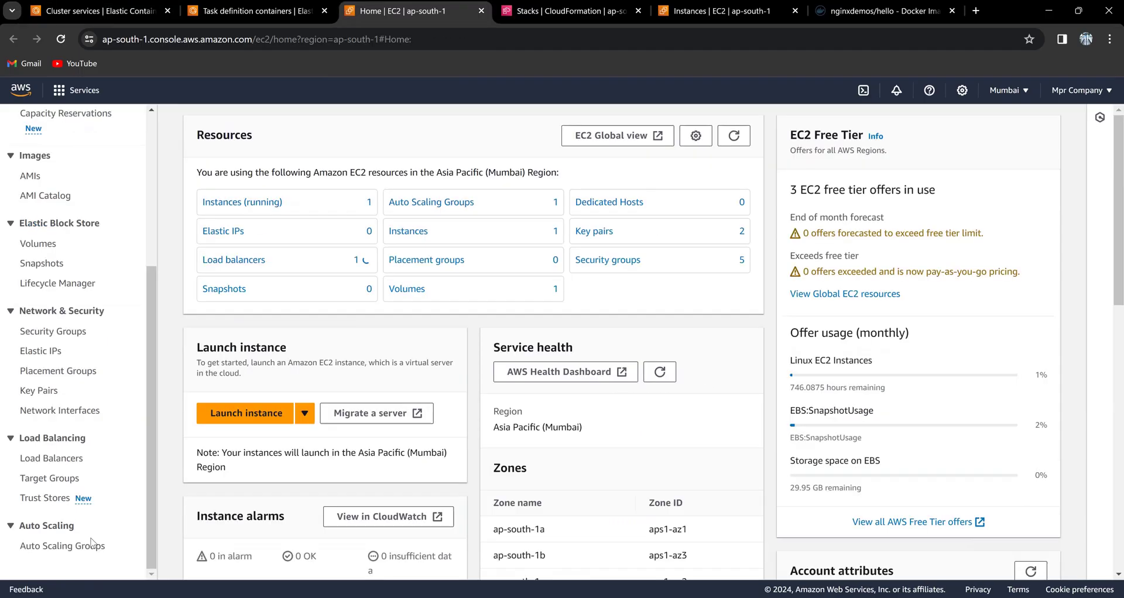
{"action": "left_click", "coordinate": [56, 462]}
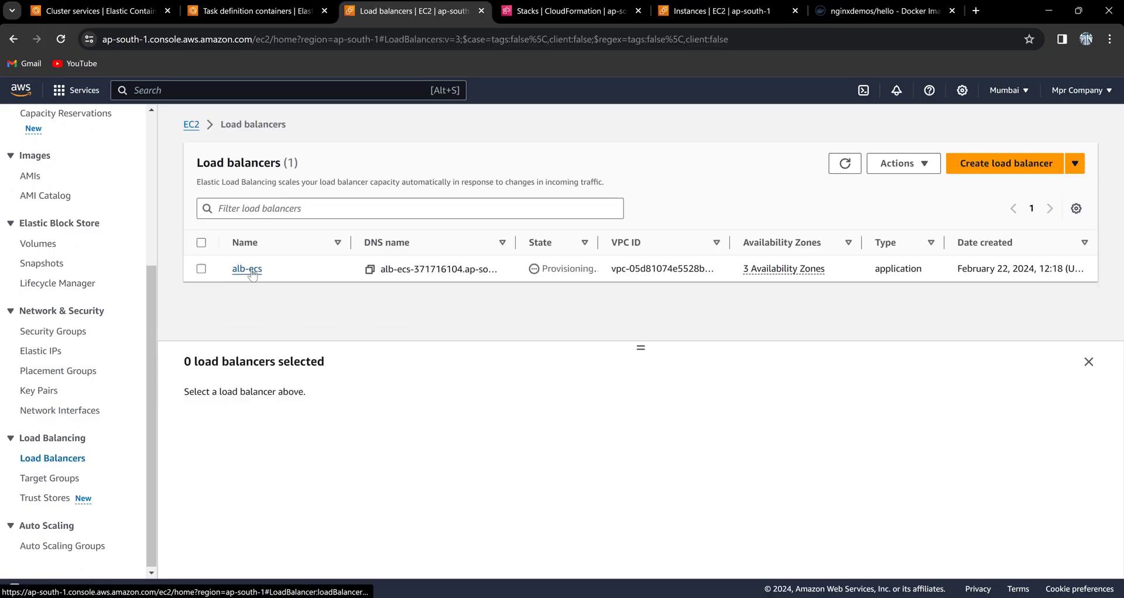
{"action": "left_click", "coordinate": [251, 272]}
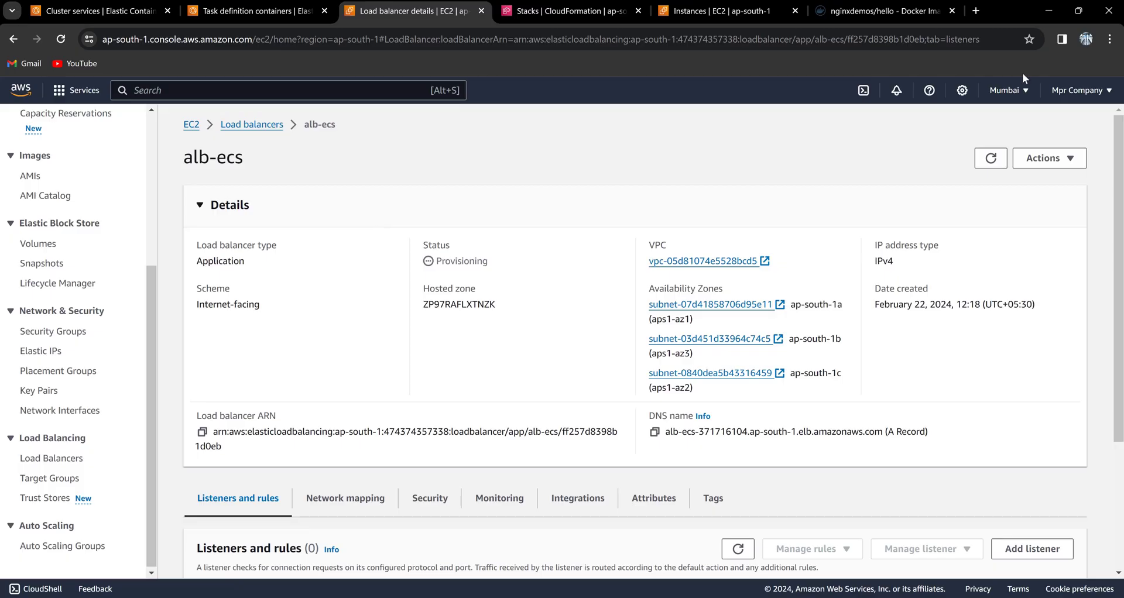
{"action": "left_click", "coordinate": [993, 159]}
- Open the nginx deployment's CloudFormation stack from demoCluster, refresh its events and view its template in Designer
{"action": "key", "text": "ctrl+1"}
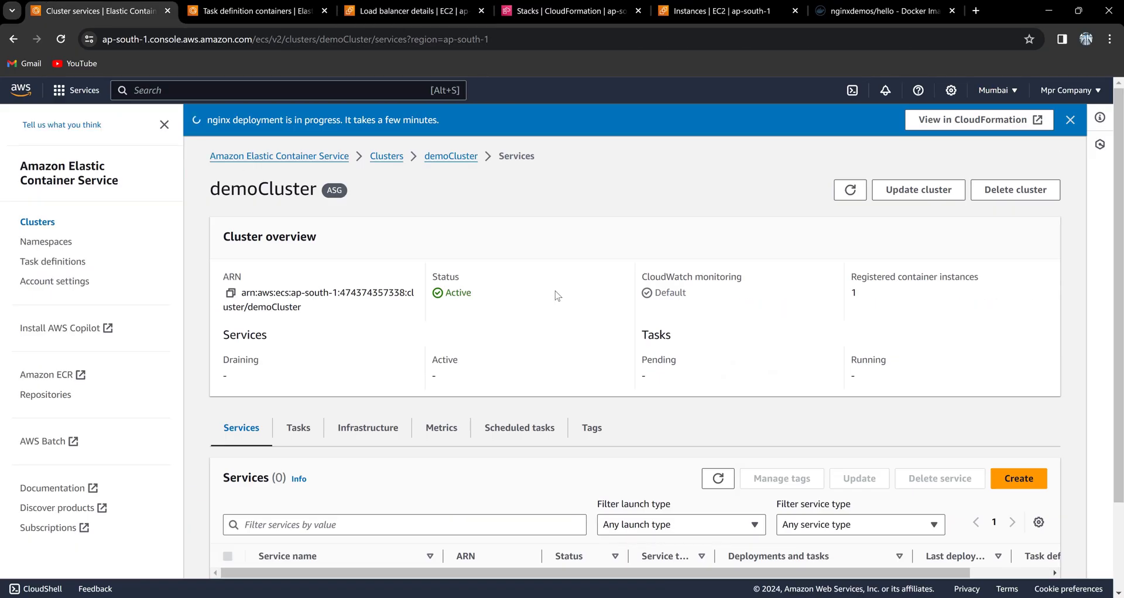
{"action": "left_click", "coordinate": [965, 123]}
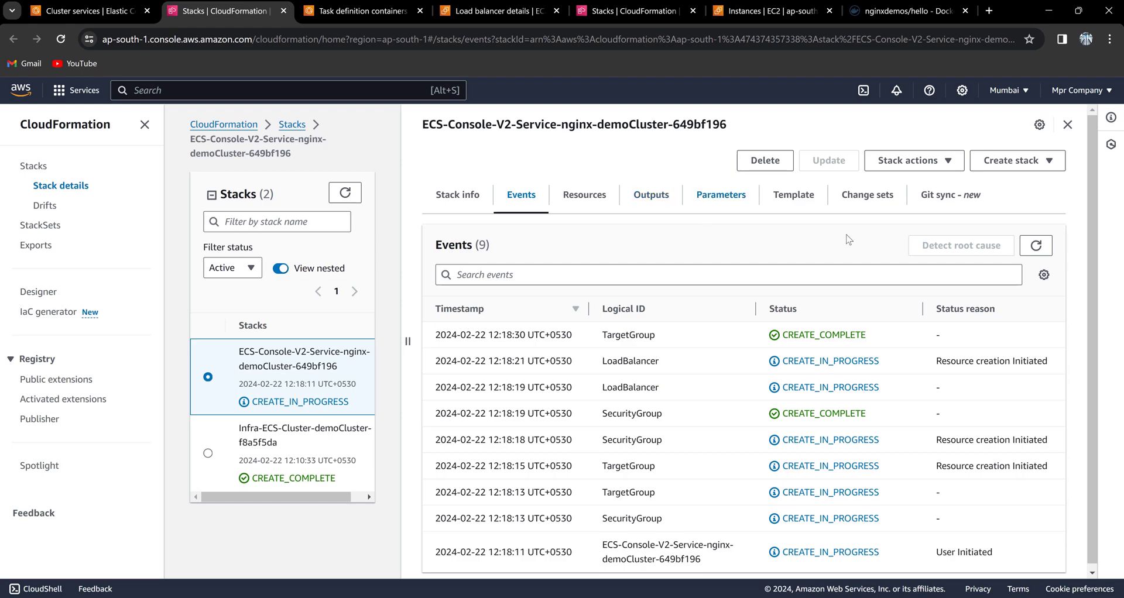
{"action": "left_click", "coordinate": [1036, 245]}
{"action": "left_click", "coordinate": [794, 211]}
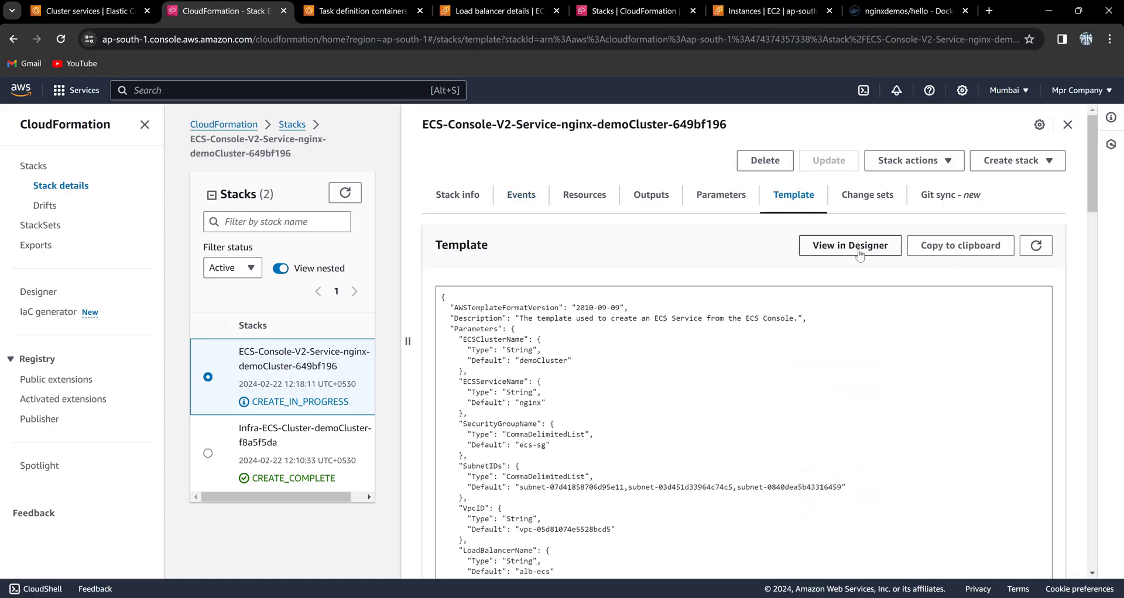
{"action": "left_click", "coordinate": [859, 253]}
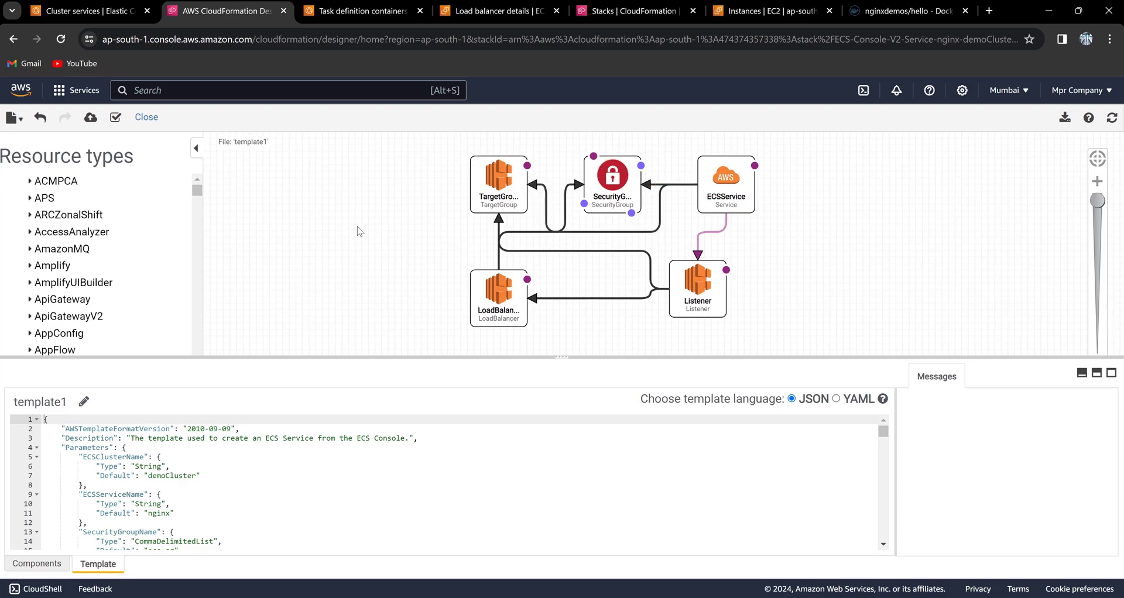
- Leave Designer without saving and check the deployment status in the stack's events and on the demoCluster page
{"action": "left_click", "coordinate": [10, 42]}
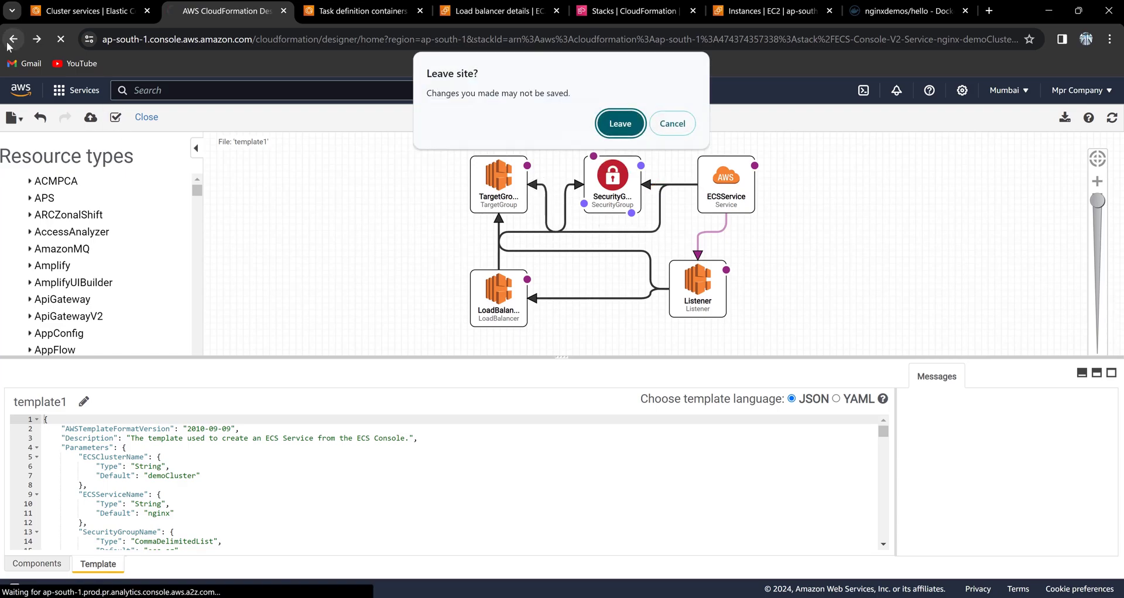
{"action": "left_click", "coordinate": [618, 127]}
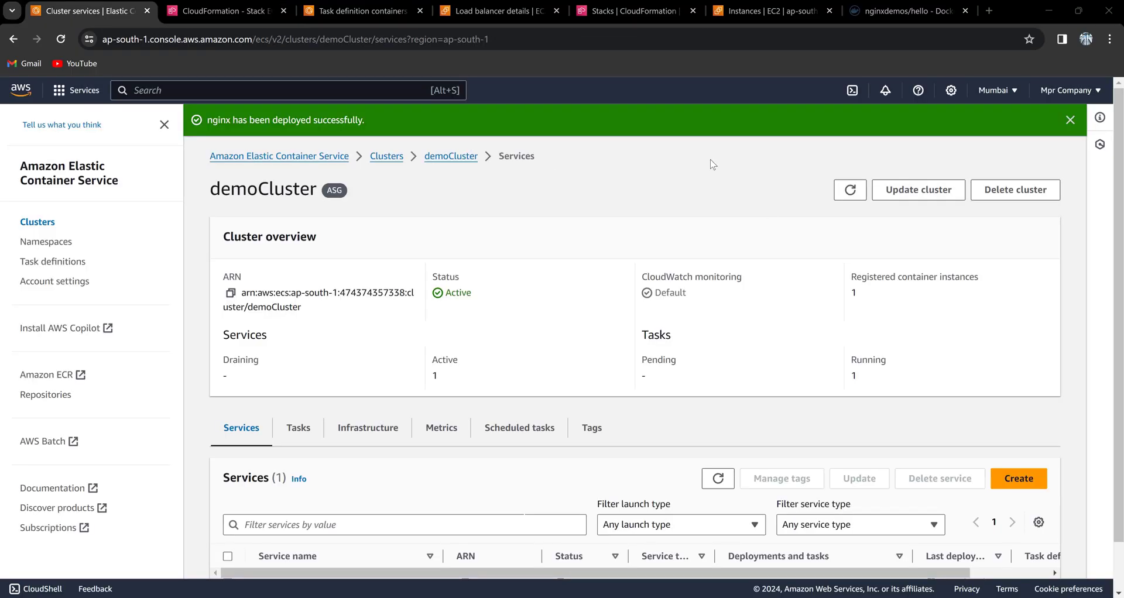
{"action": "left_click", "coordinate": [245, 13]}
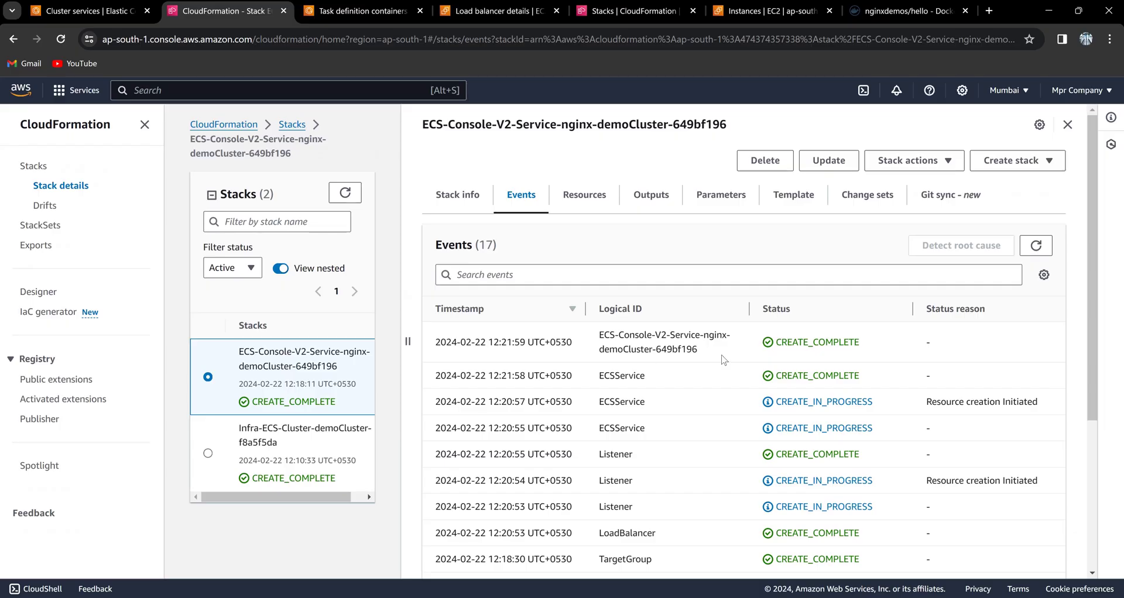
{"action": "left_click", "coordinate": [114, 12]}
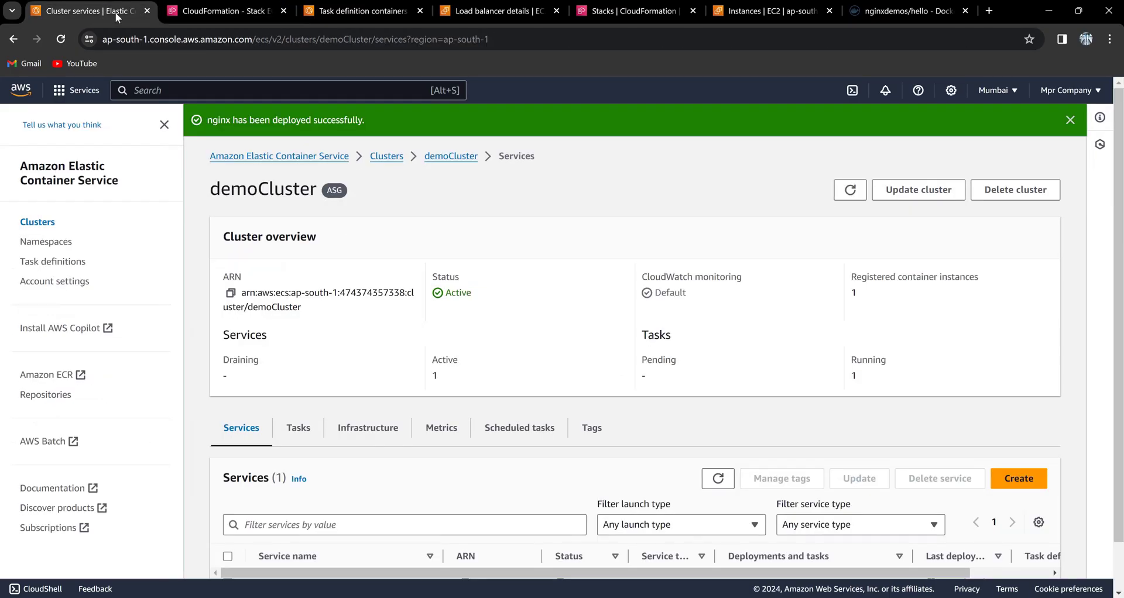
- Copy the DNS name of alb-ecs from the EC2 load balancer list
{"action": "left_click", "coordinate": [462, 11]}
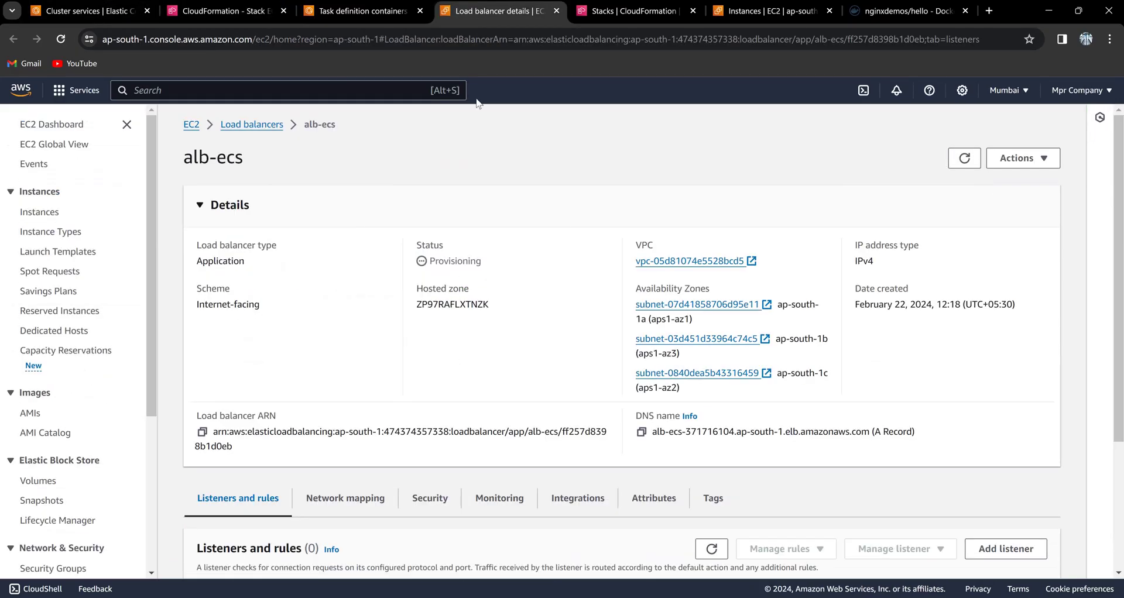
{"action": "left_click", "coordinate": [203, 433]}
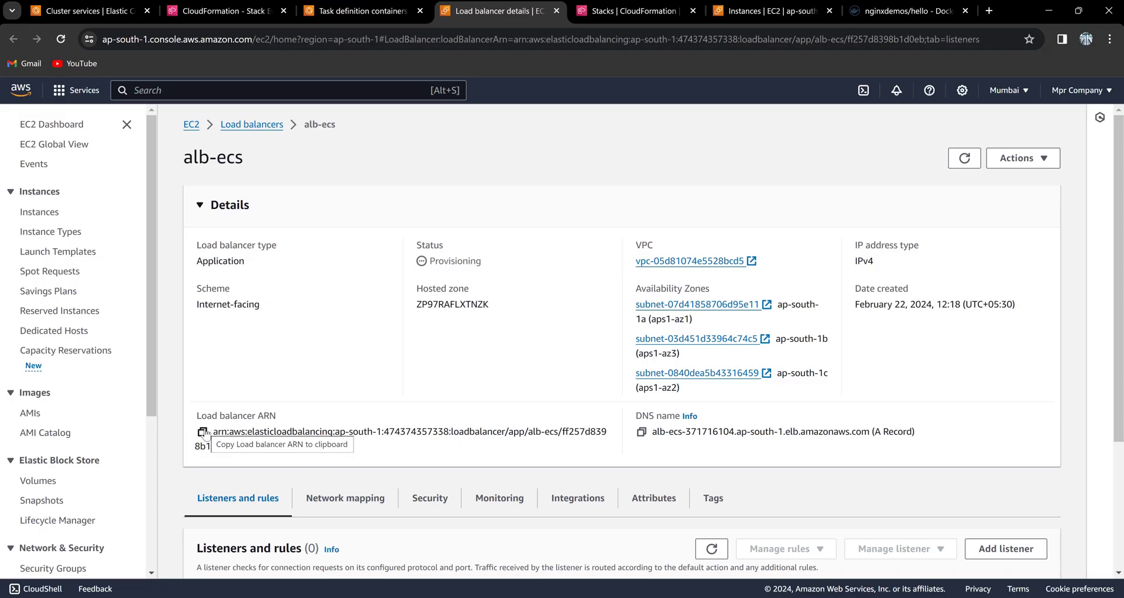
{"action": "left_click", "coordinate": [243, 130]}
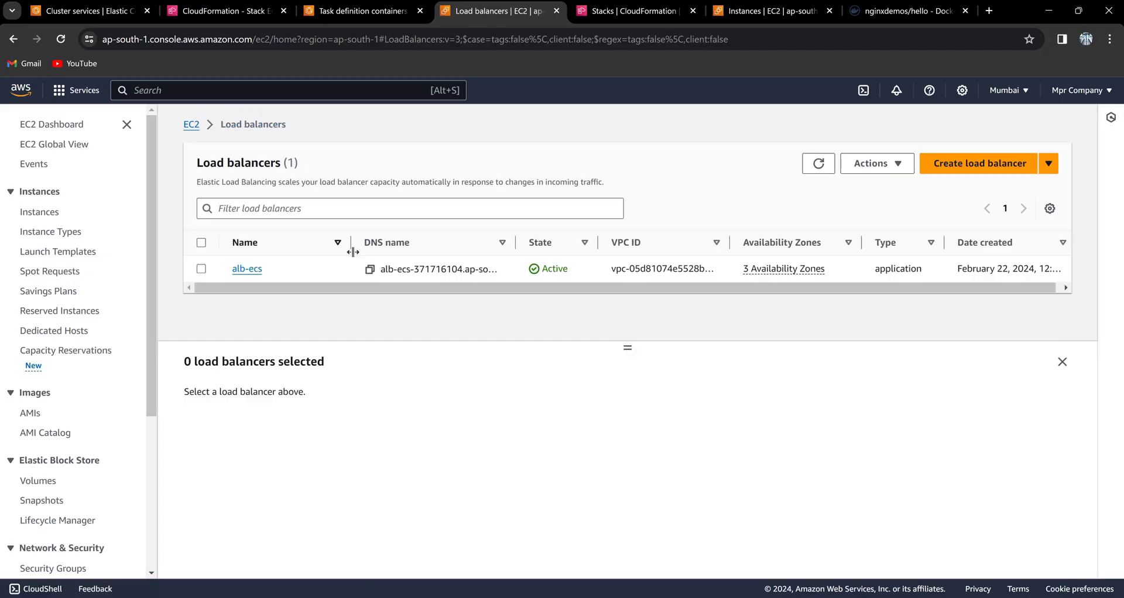
{"action": "left_click", "coordinate": [370, 268]}
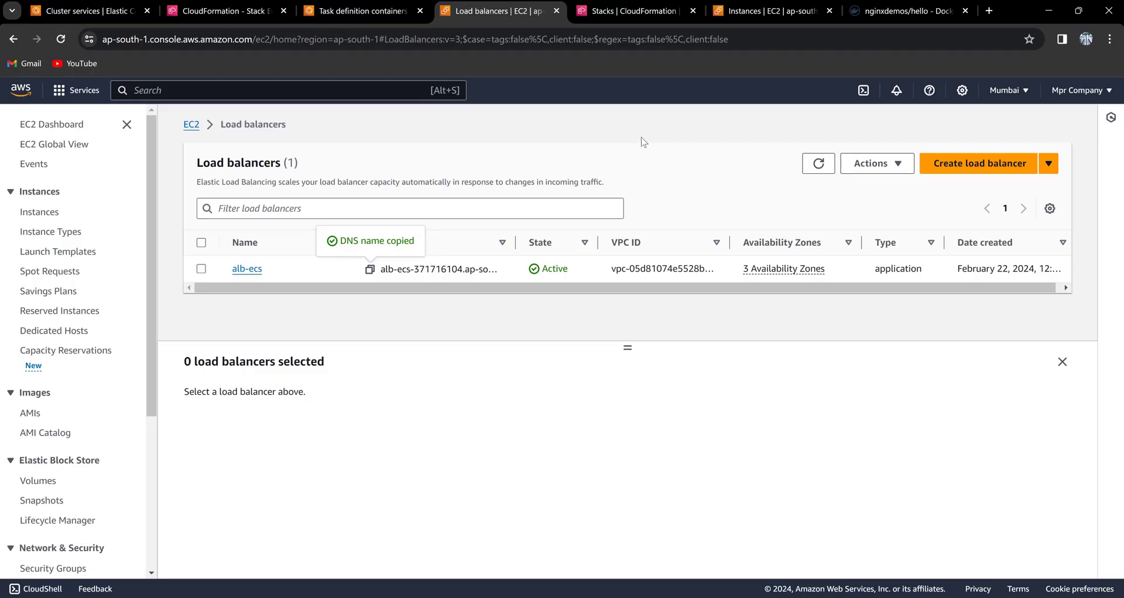
- Open the copied load balancer DNS name in a new browser tab and reload the page
{"action": "key", "text": "ctrl+t"}
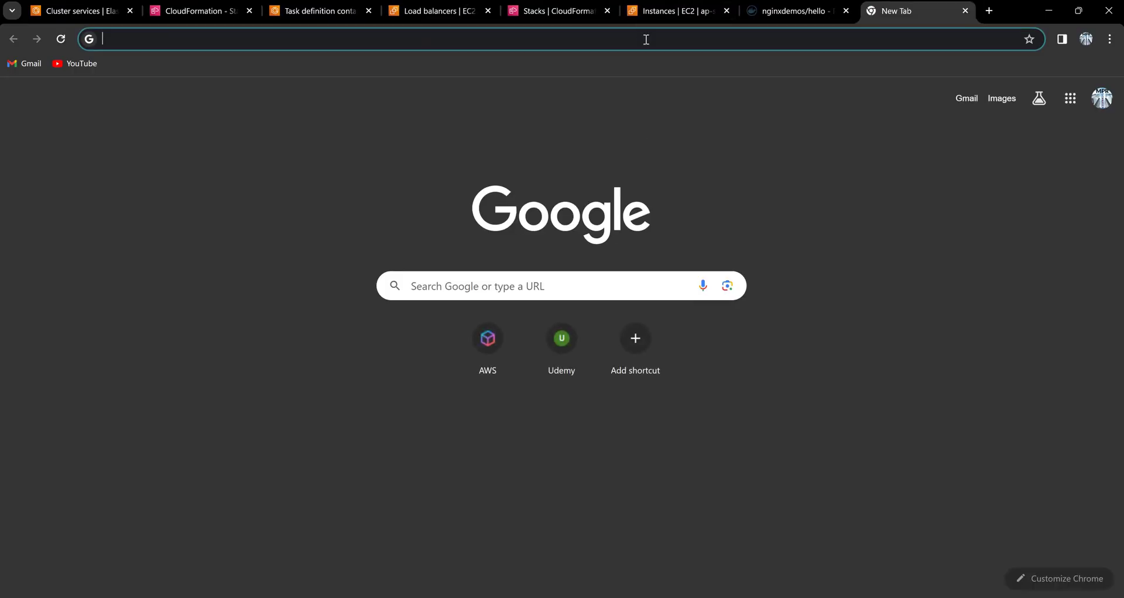
{"action": "left_click", "coordinate": [645, 39]}
{"action": "key", "text": "ctrl+v"}
{"action": "key", "text": "Return"}
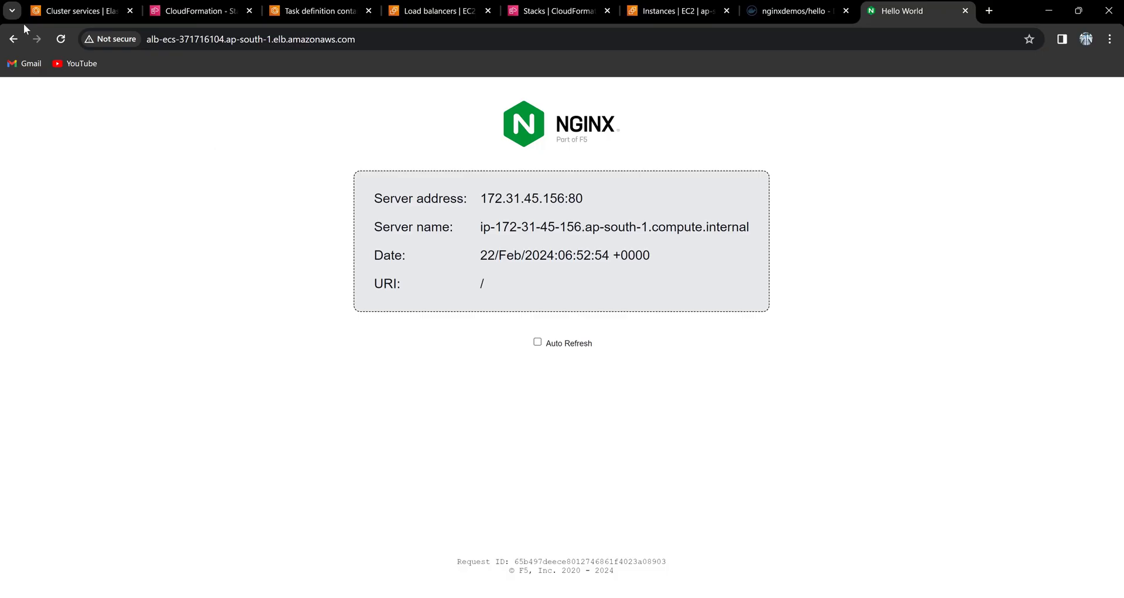
{"action": "left_click", "coordinate": [62, 39]}
- Test the load balancer's address with the path /maskyboii added and examine the URI on the page
{"action": "left_click", "coordinate": [410, 40]}
{"action": "left_click", "coordinate": [411, 41]}
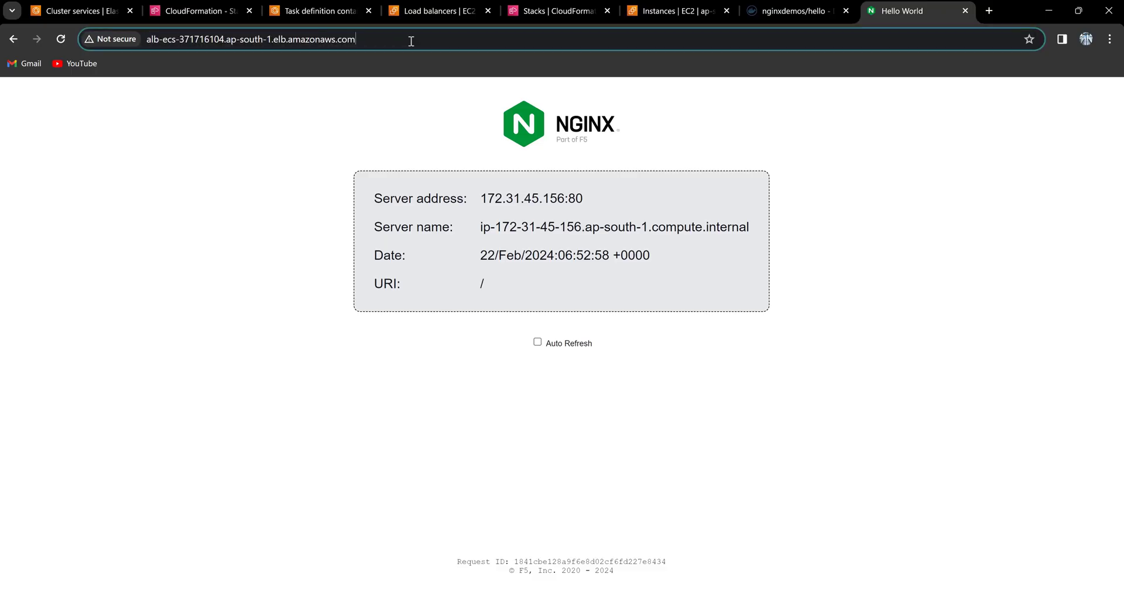
{"action": "type", "text": "/maskyboii"}
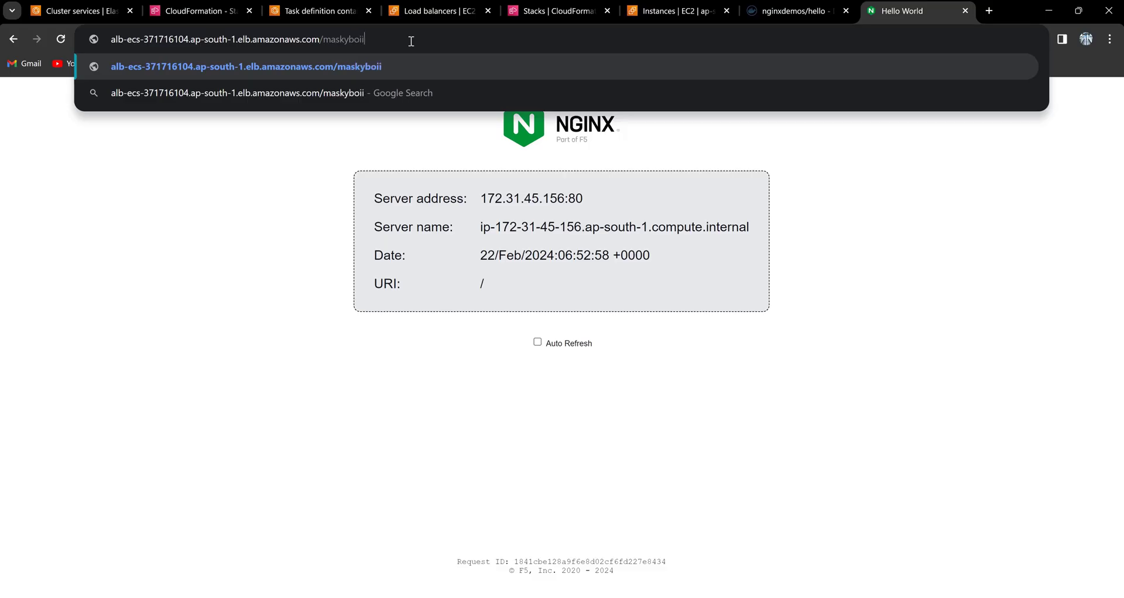
{"action": "key", "text": "Return"}
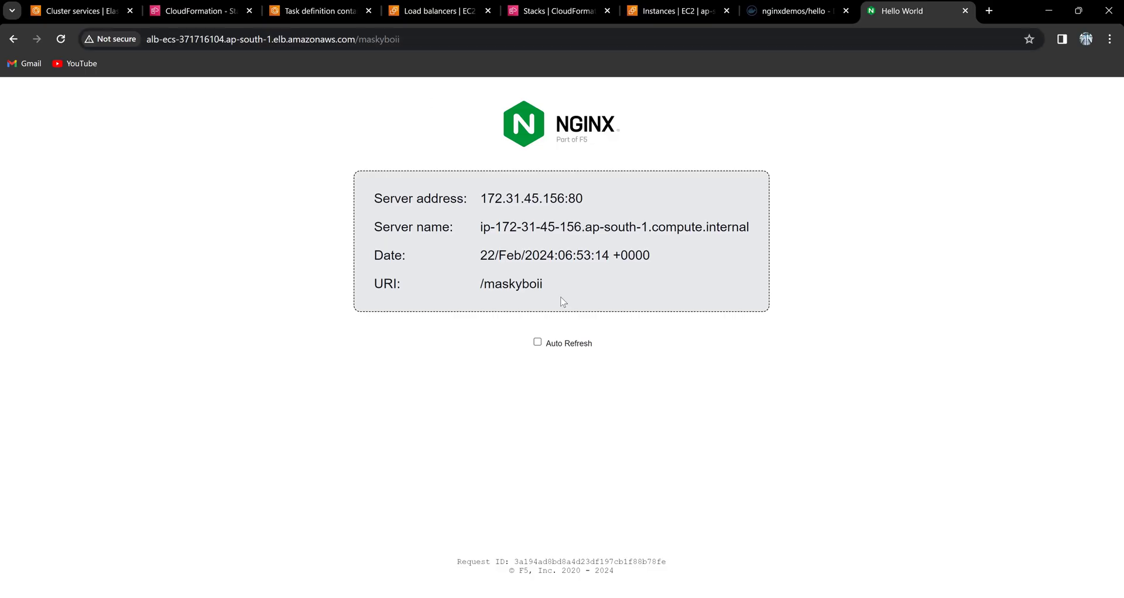
{"action": "right_click", "coordinate": [449, 305]}
{"action": "left_click", "coordinate": [344, 89]}
- Return to demoCluster, dismiss the deployment notice and look briefly at the ECS architecture diagram in Word
{"action": "left_click", "coordinate": [103, 12]}
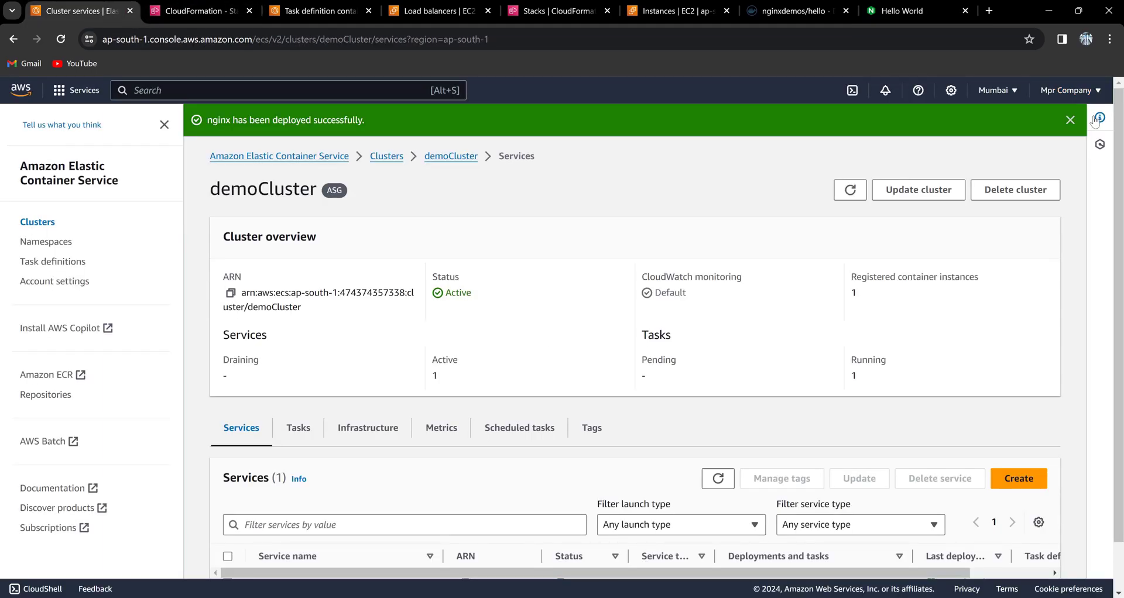
{"action": "left_click", "coordinate": [1071, 120]}
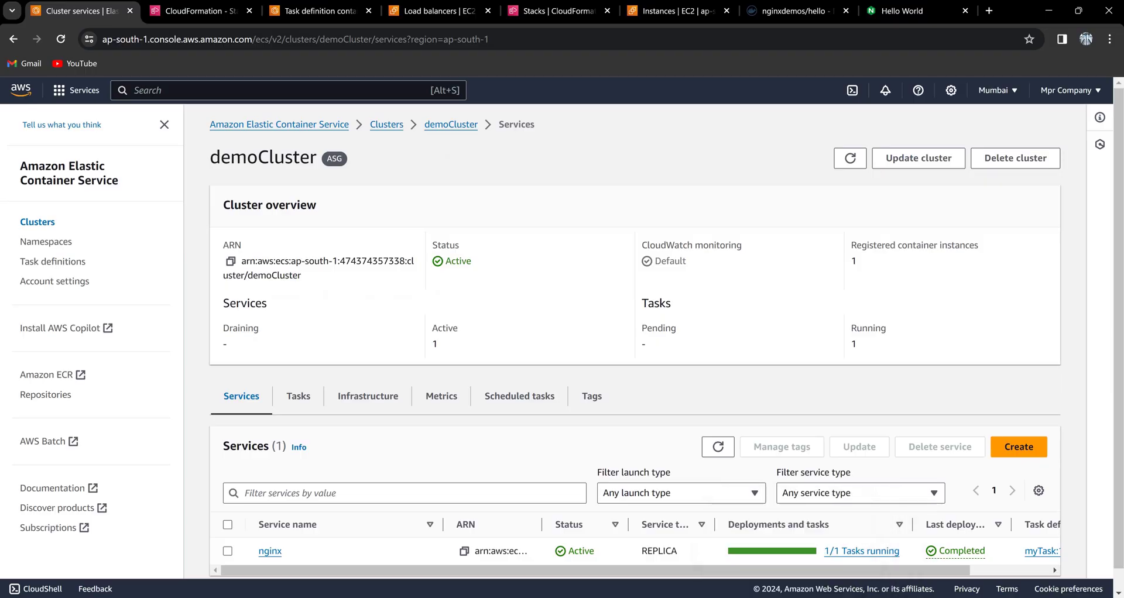
{"action": "key", "text": "alt+Tab"}
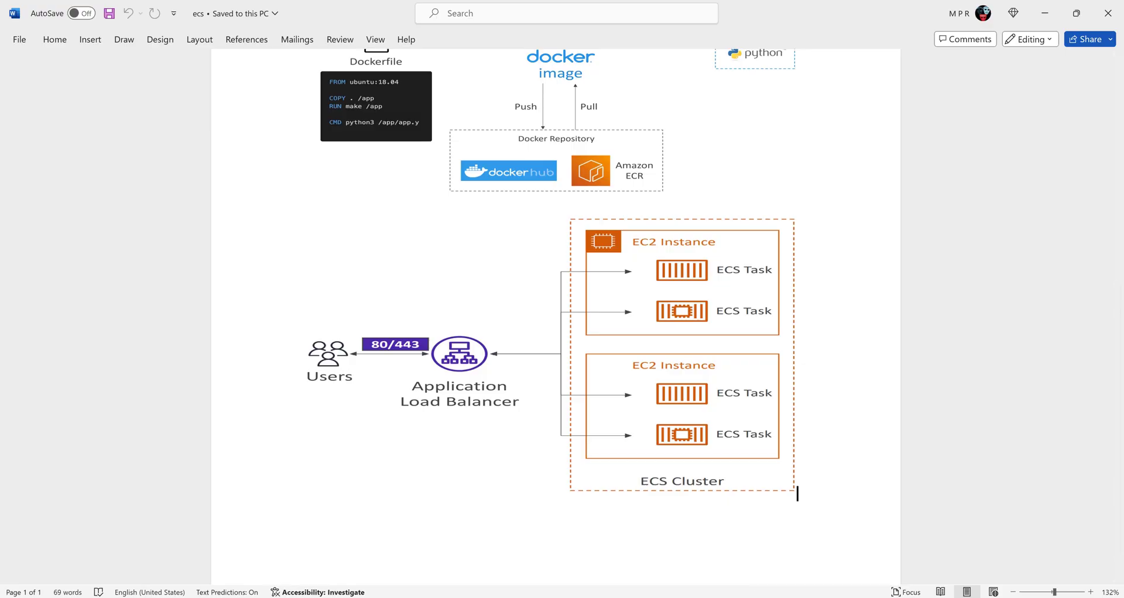
{"action": "key", "text": "alt+Tab"}
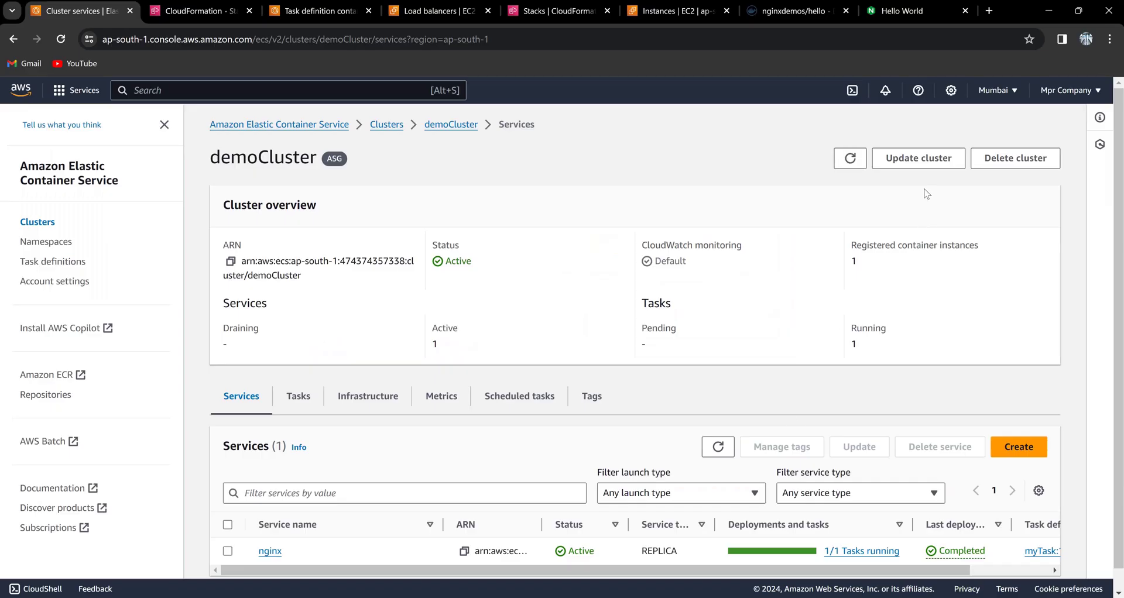
- Update the nginx service in demoCluster to 3 desired tasks
{"action": "left_click", "coordinate": [270, 552]}
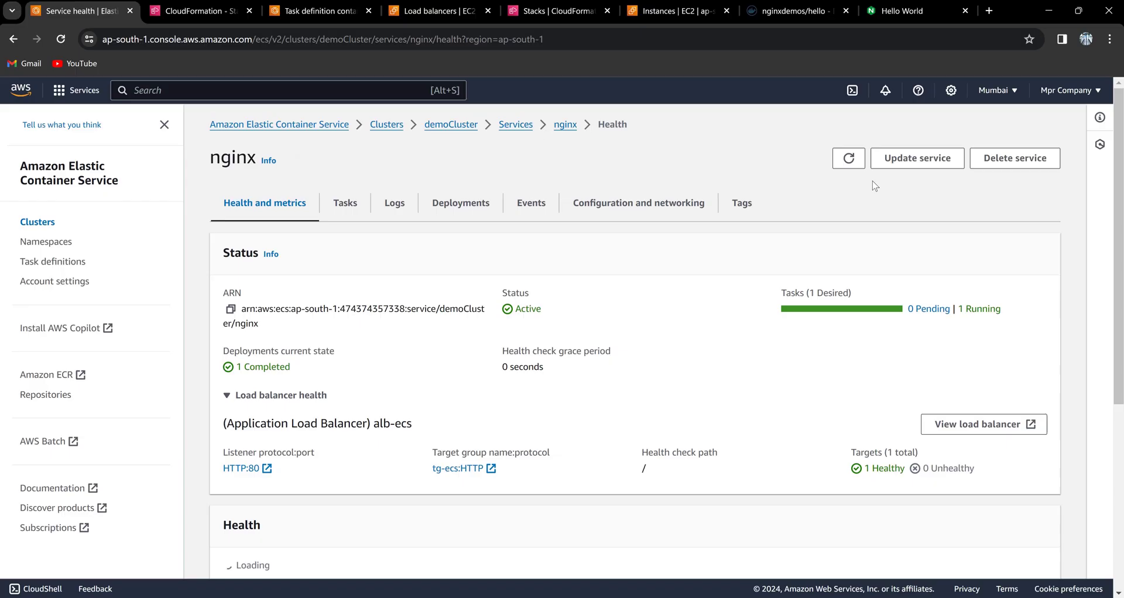
{"action": "left_click", "coordinate": [934, 167]}
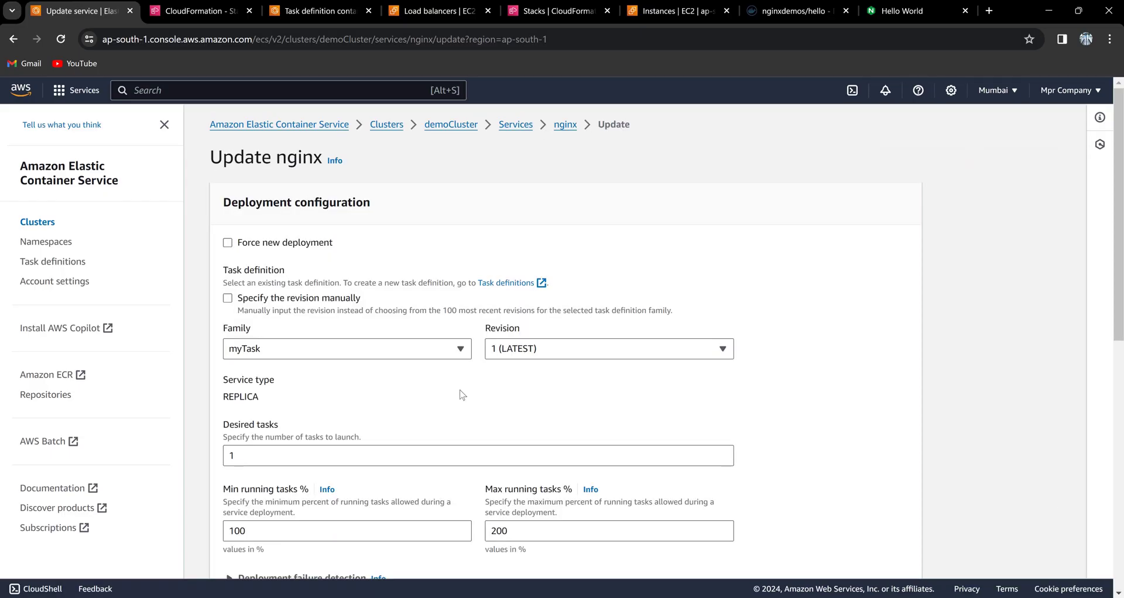
{"action": "left_click", "coordinate": [411, 452]}
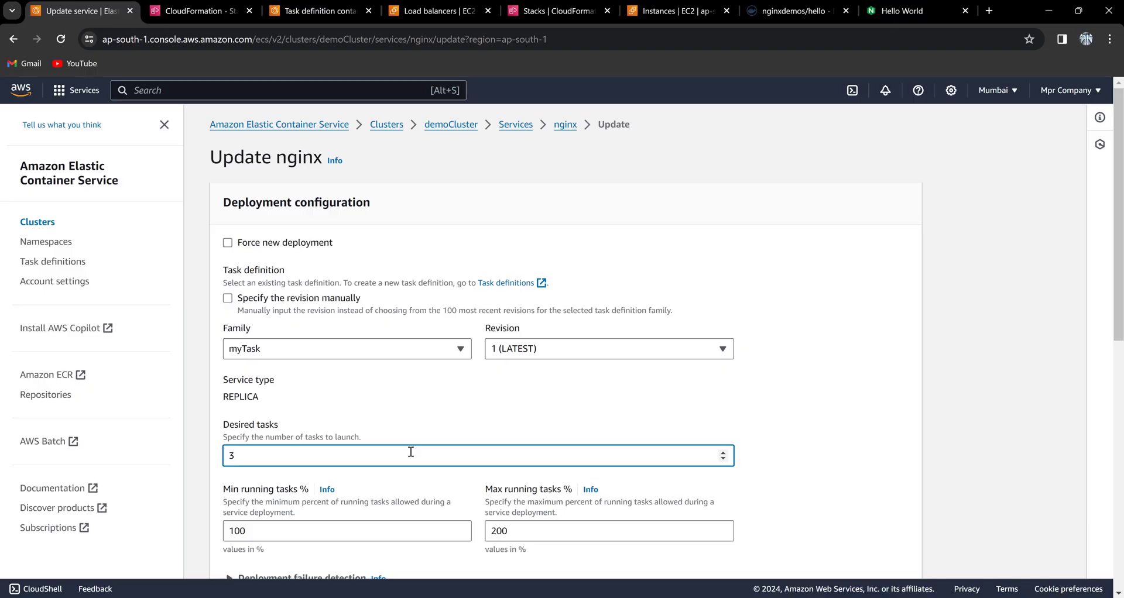
{"action": "scroll", "coordinate": [411, 452], "scroll_direction": "down", "scroll_amount": 10}
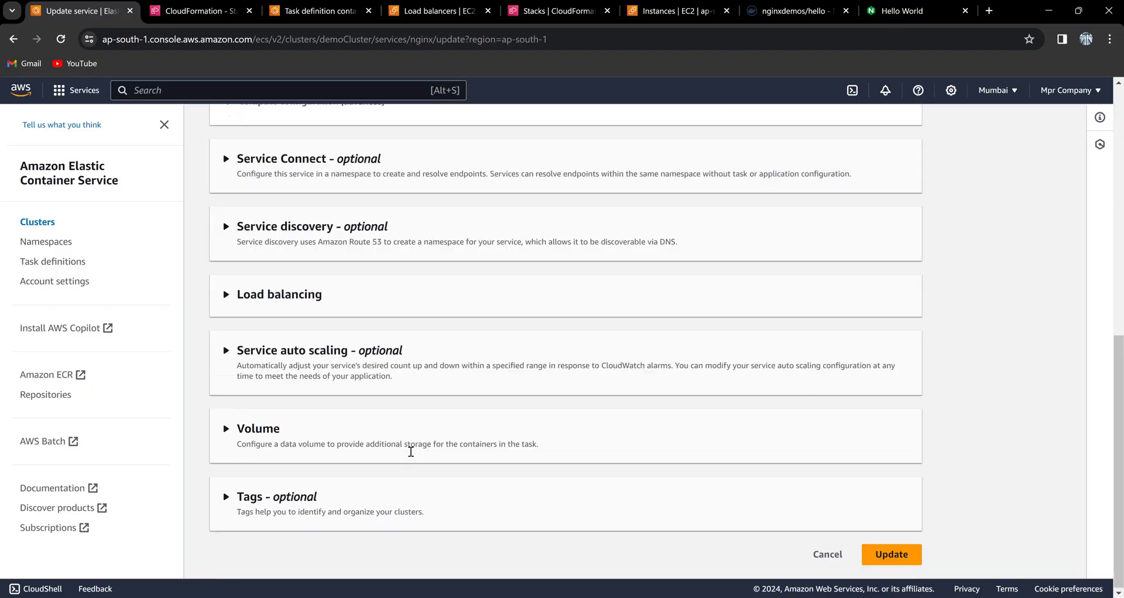
{"action": "key", "text": "Return"}
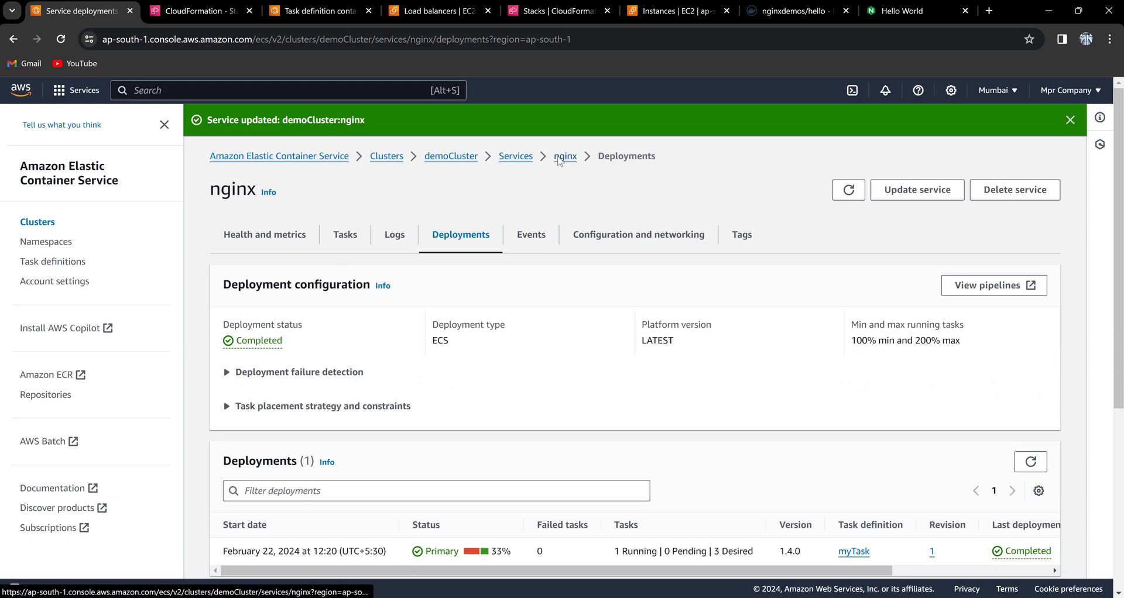
- Check the nginx service's health status and refresh demoCluster's services list to follow the task rollout
{"action": "left_click", "coordinate": [561, 157]}
{"action": "scroll", "coordinate": [521, 332], "scroll_direction": "down", "scroll_amount": 5}
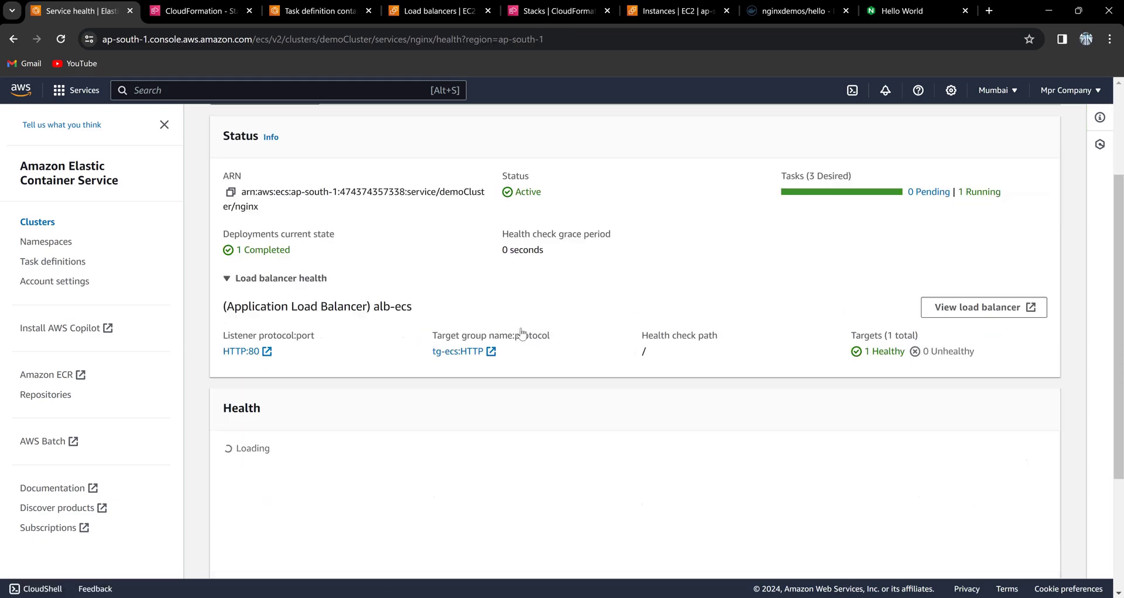
{"action": "scroll", "coordinate": [521, 331], "scroll_direction": "up", "scroll_amount": 5}
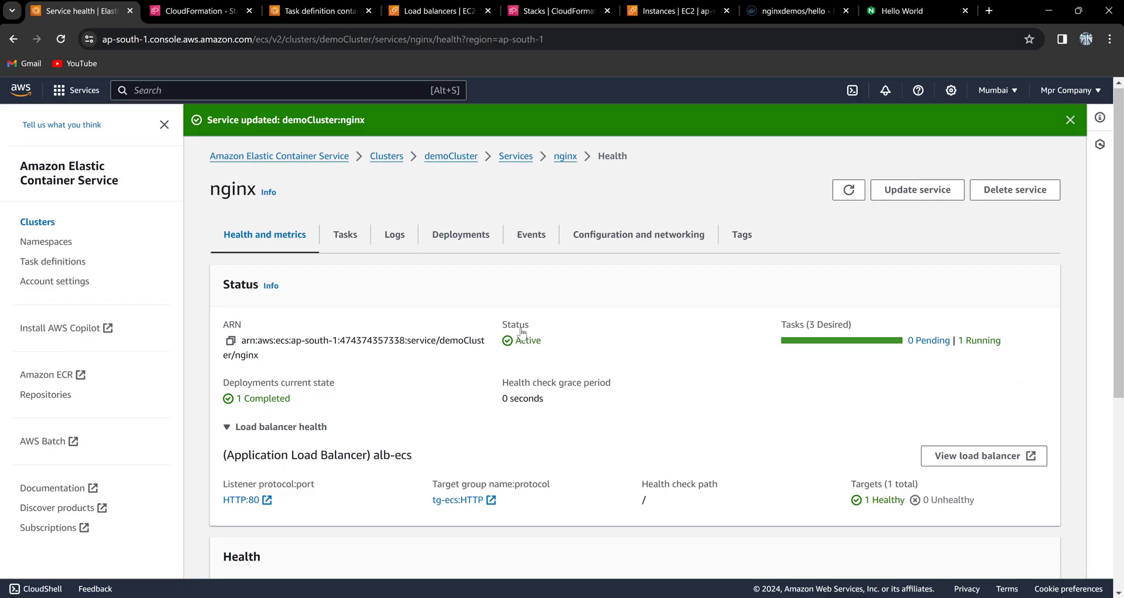
{"action": "left_click", "coordinate": [510, 158]}
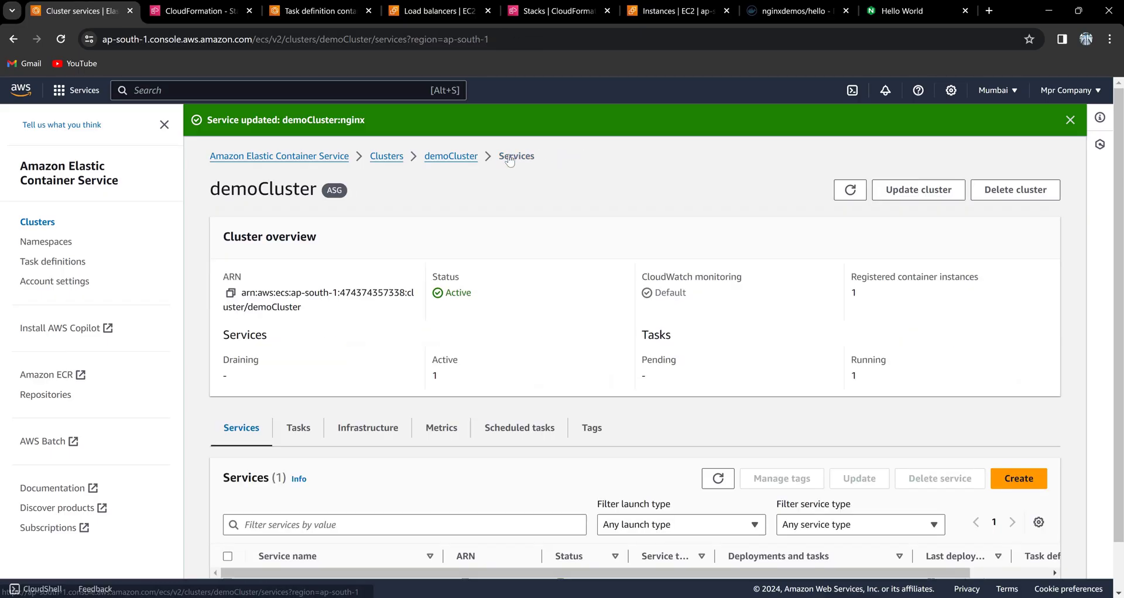
{"action": "scroll", "coordinate": [523, 404], "scroll_direction": "down", "scroll_amount": 1}
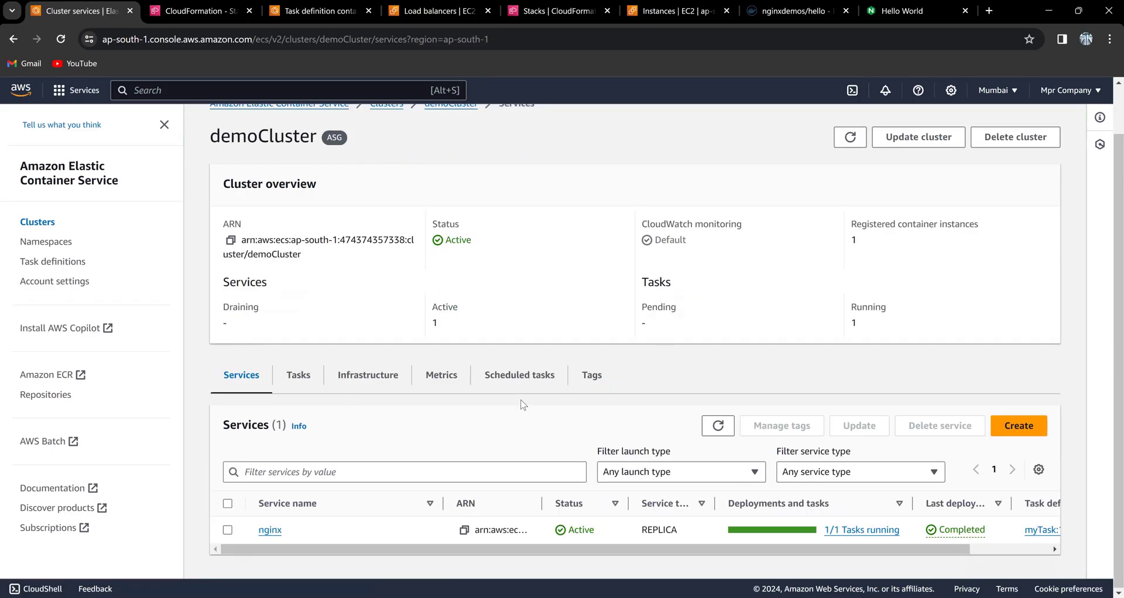
{"action": "left_click", "coordinate": [719, 436]}
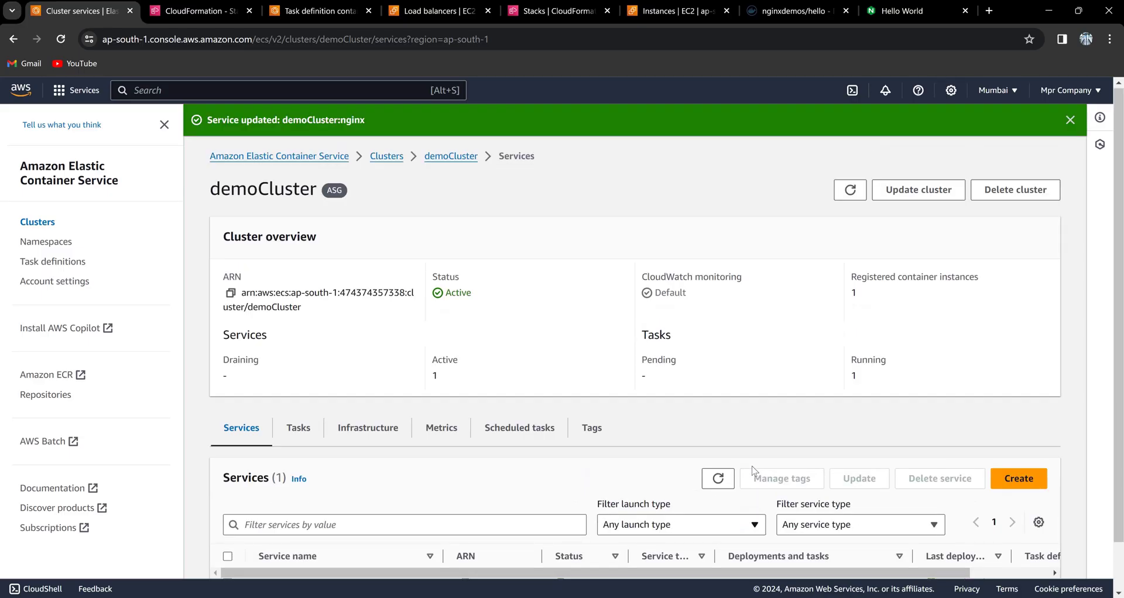
{"action": "scroll", "coordinate": [754, 471], "scroll_direction": "down", "scroll_amount": 1}
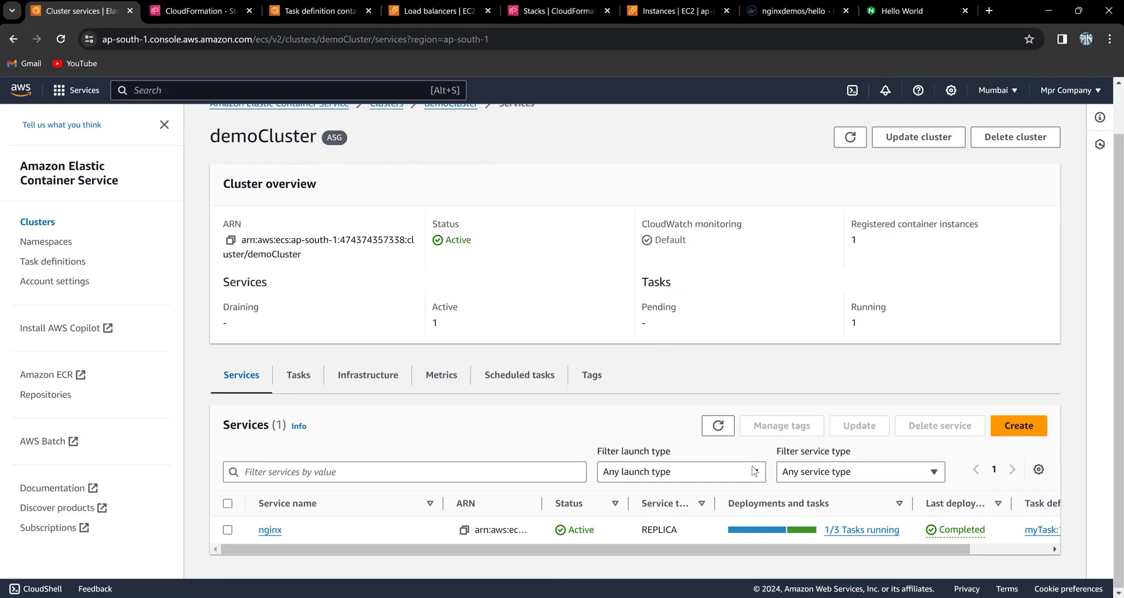
{"action": "left_click", "coordinate": [718, 427]}
- Refresh the EC2 instances list and check the ECS instance's status
{"action": "left_click", "coordinate": [661, 11]}
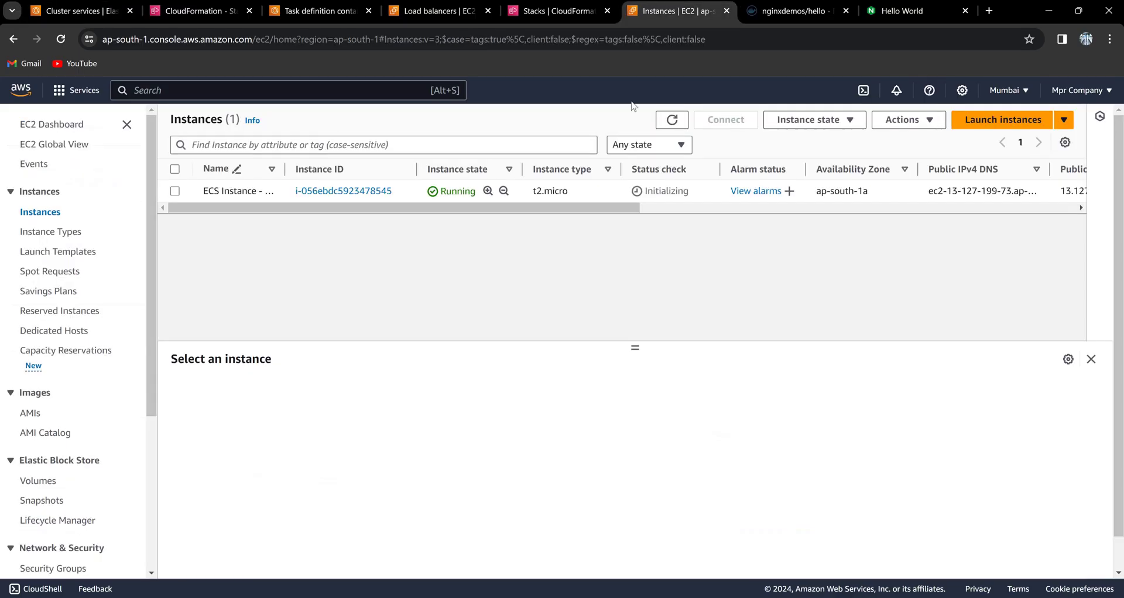
{"action": "left_click", "coordinate": [670, 121]}
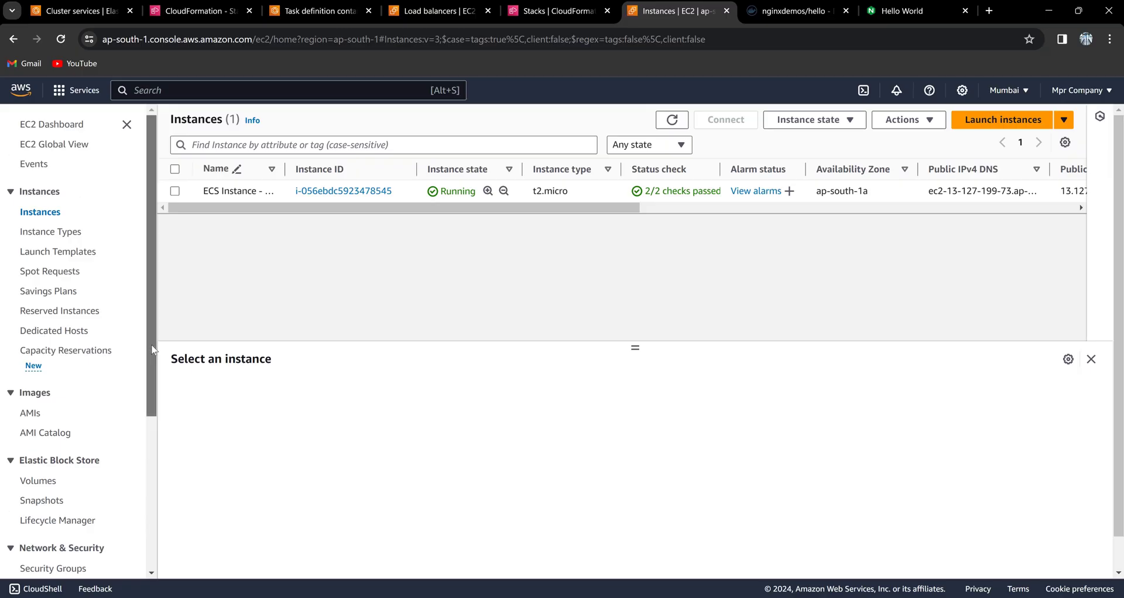
{"action": "left_click_drag", "start_coordinate": [151, 344], "coordinate": [151, 478]}
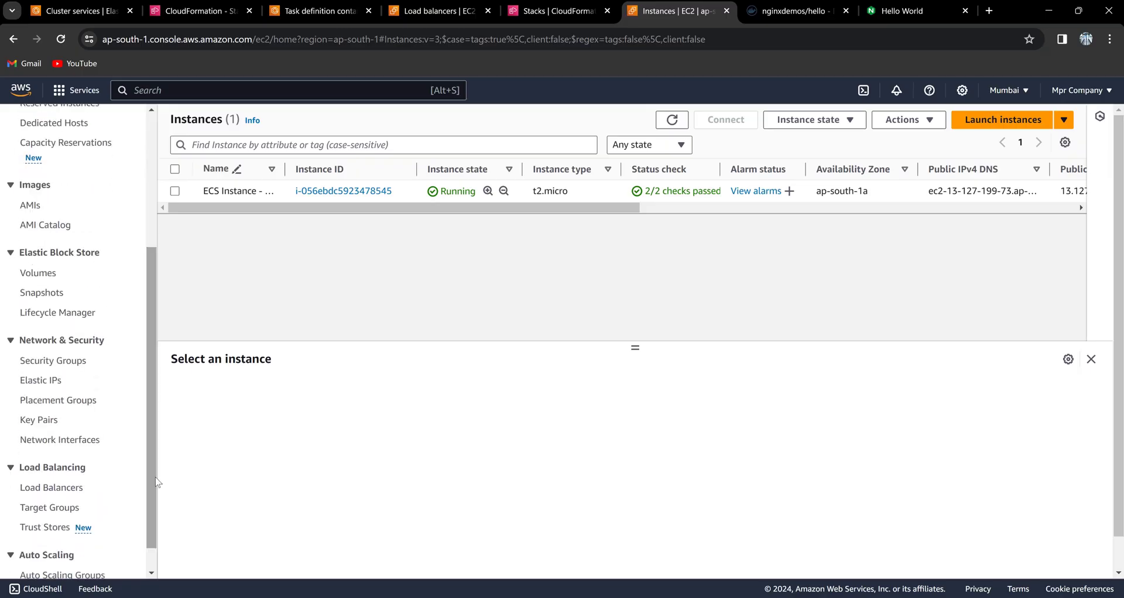
- Return to demoCluster, open the nginx service and examine its log entries
{"action": "left_click", "coordinate": [85, 10]}
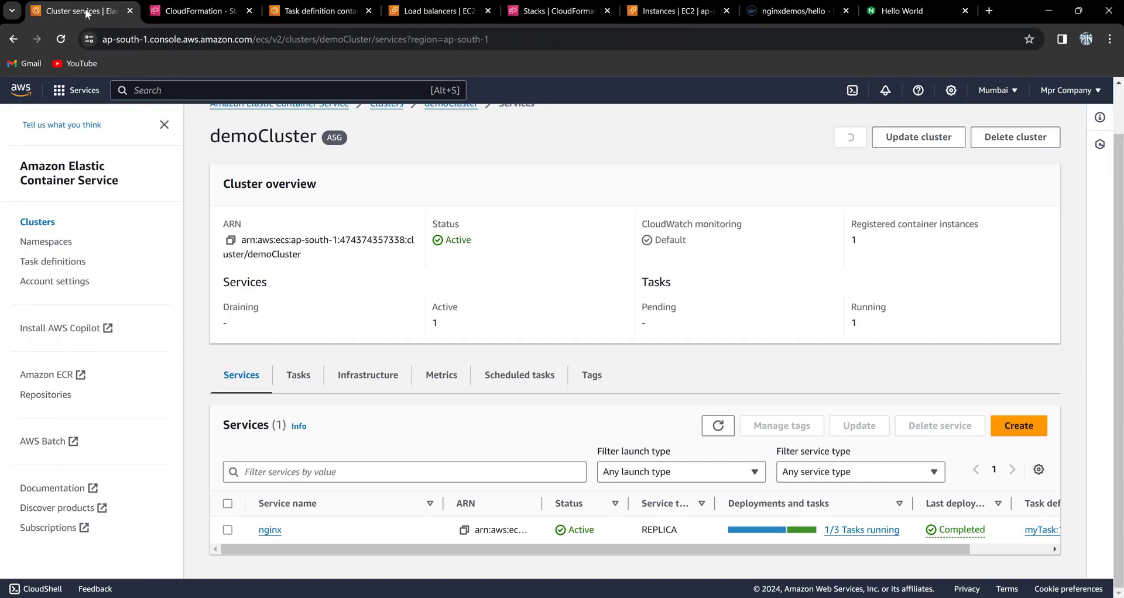
{"action": "left_click", "coordinate": [270, 530]}
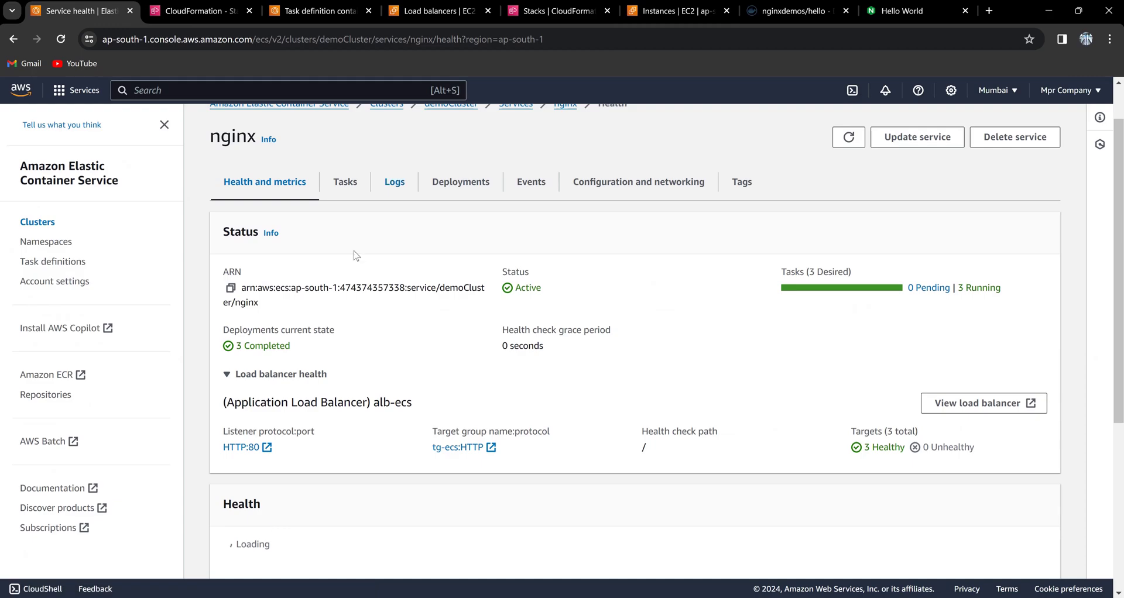
{"action": "left_click", "coordinate": [396, 181]}
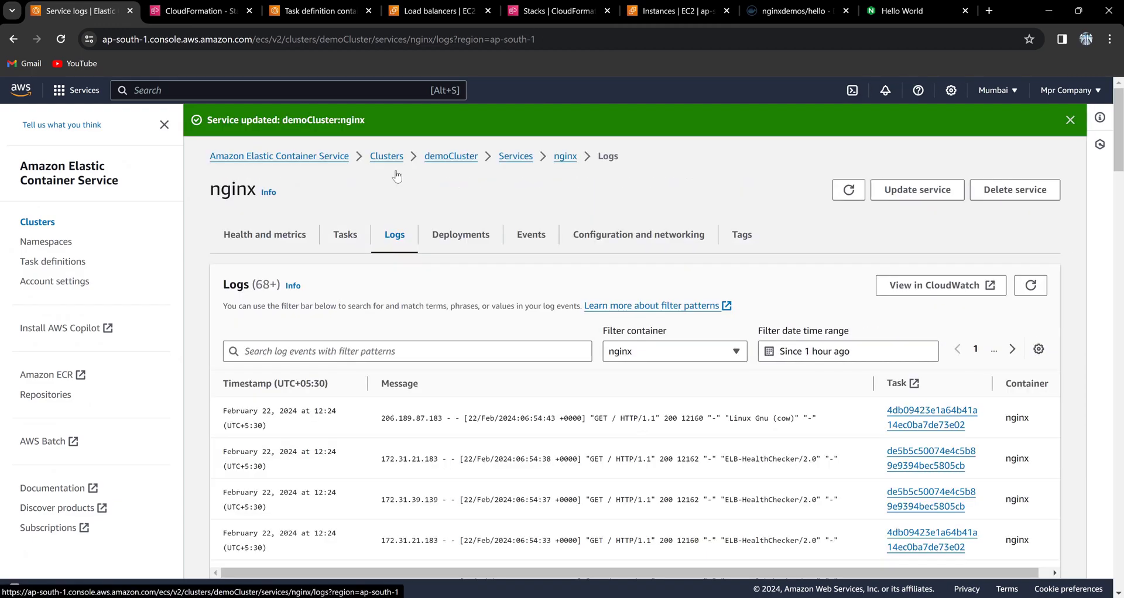
{"action": "scroll", "coordinate": [484, 533], "scroll_direction": "down", "scroll_amount": 3}
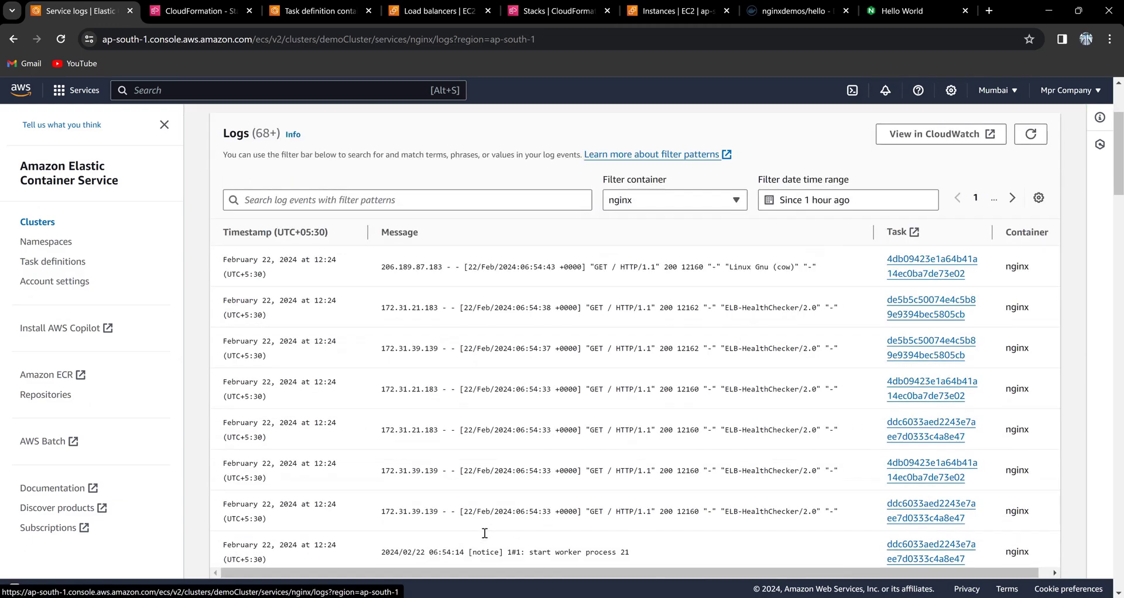
{"action": "scroll", "coordinate": [484, 533], "scroll_direction": "down", "scroll_amount": 10}
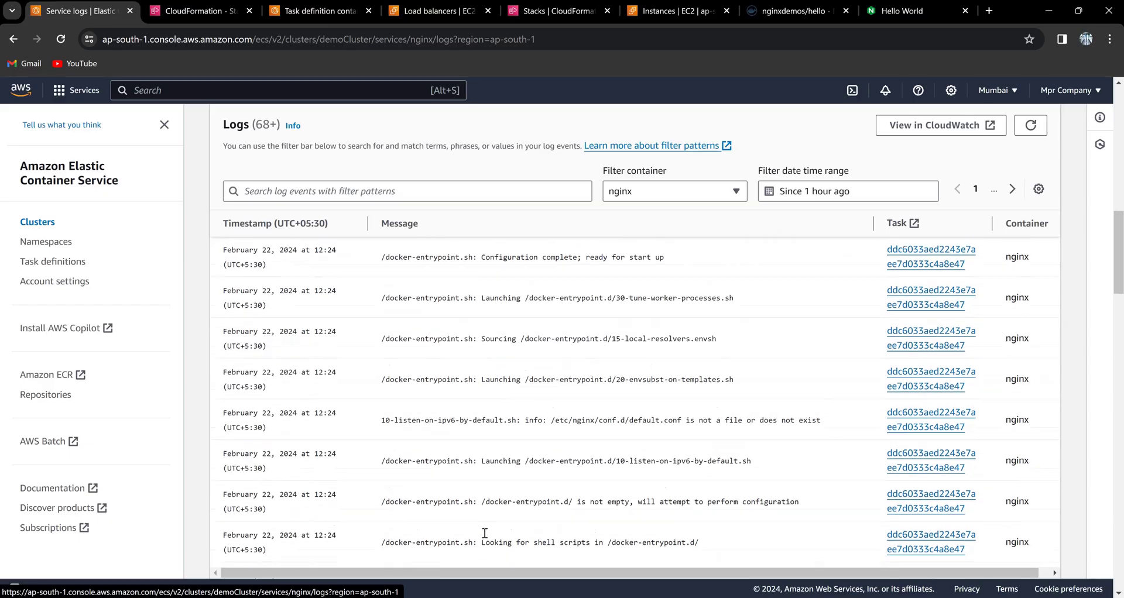
{"action": "scroll", "coordinate": [485, 533], "scroll_direction": "up", "scroll_amount": 13}
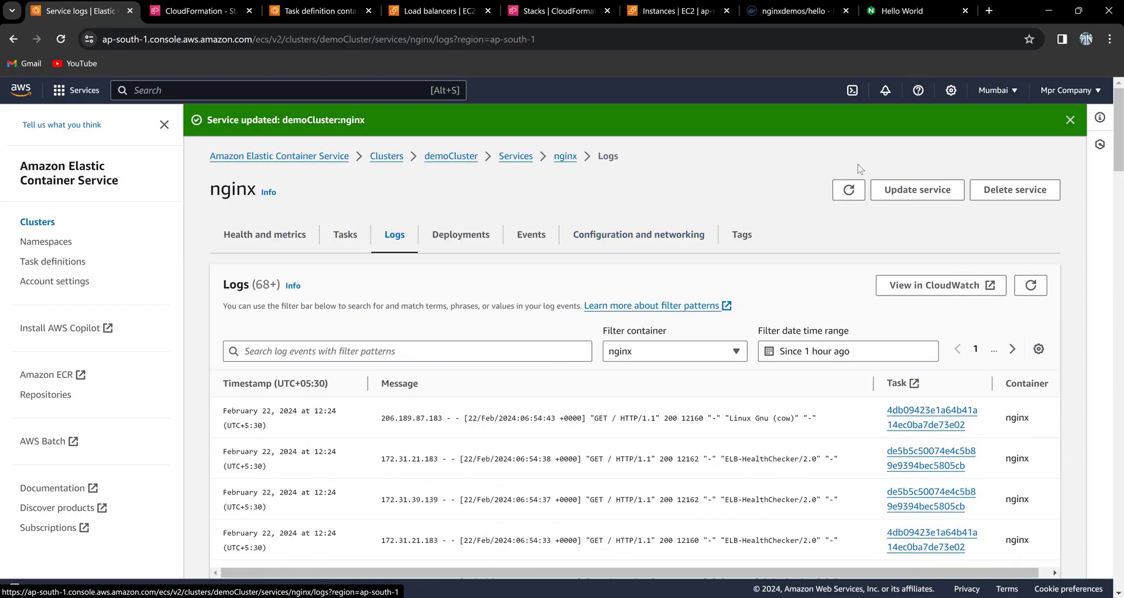
- Dismiss the service update notice and review the nginx service's events
{"action": "left_click", "coordinate": [1069, 121]}
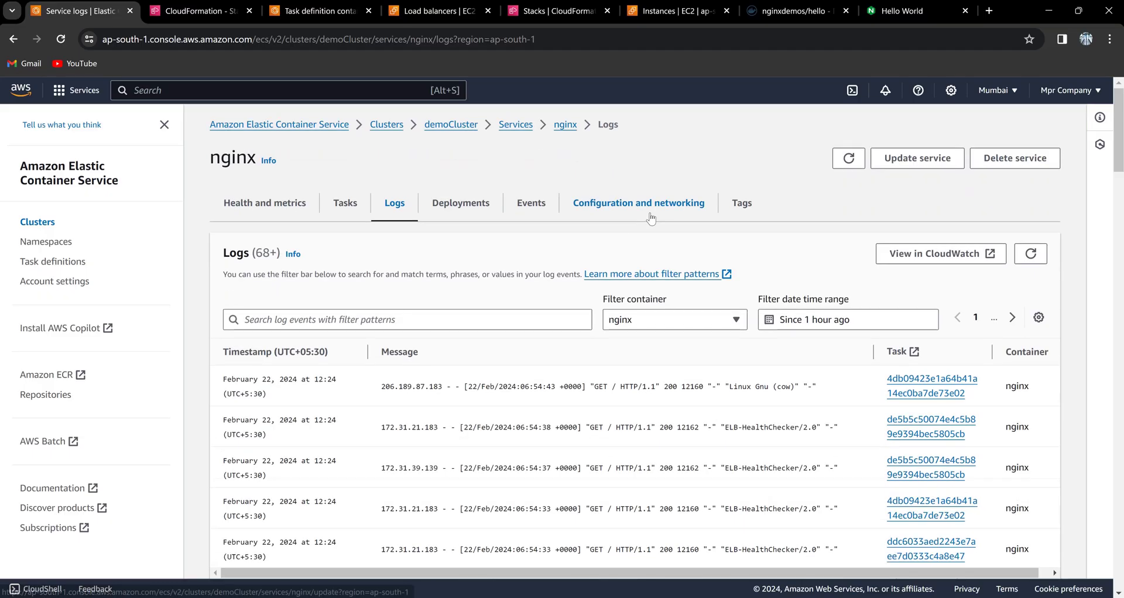
{"action": "left_click", "coordinate": [538, 201]}
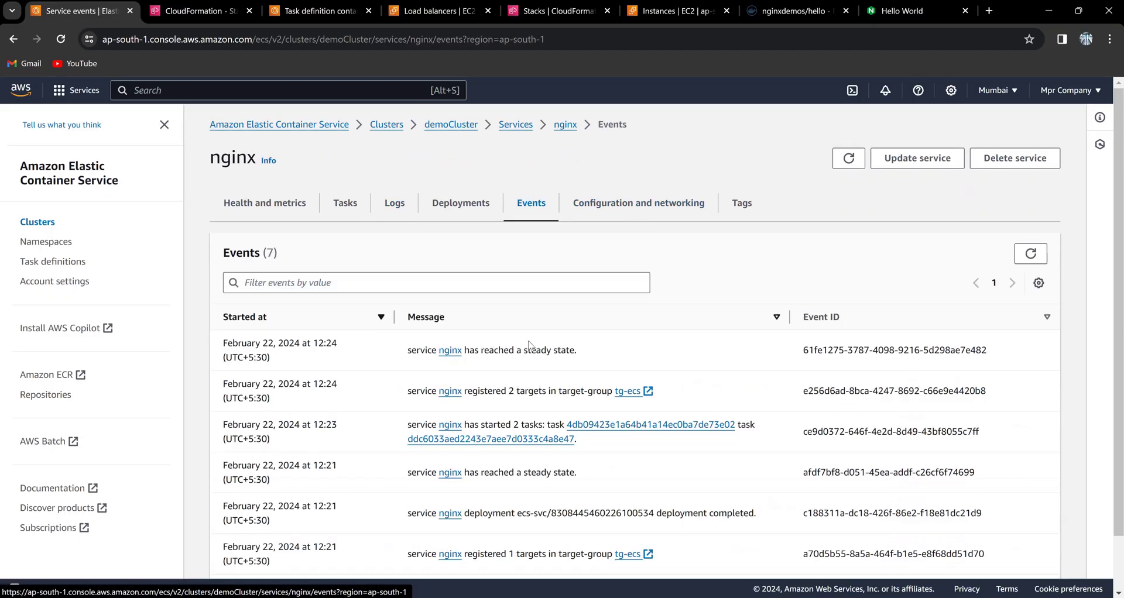
{"action": "scroll", "coordinate": [565, 428], "scroll_direction": "down", "scroll_amount": 1}
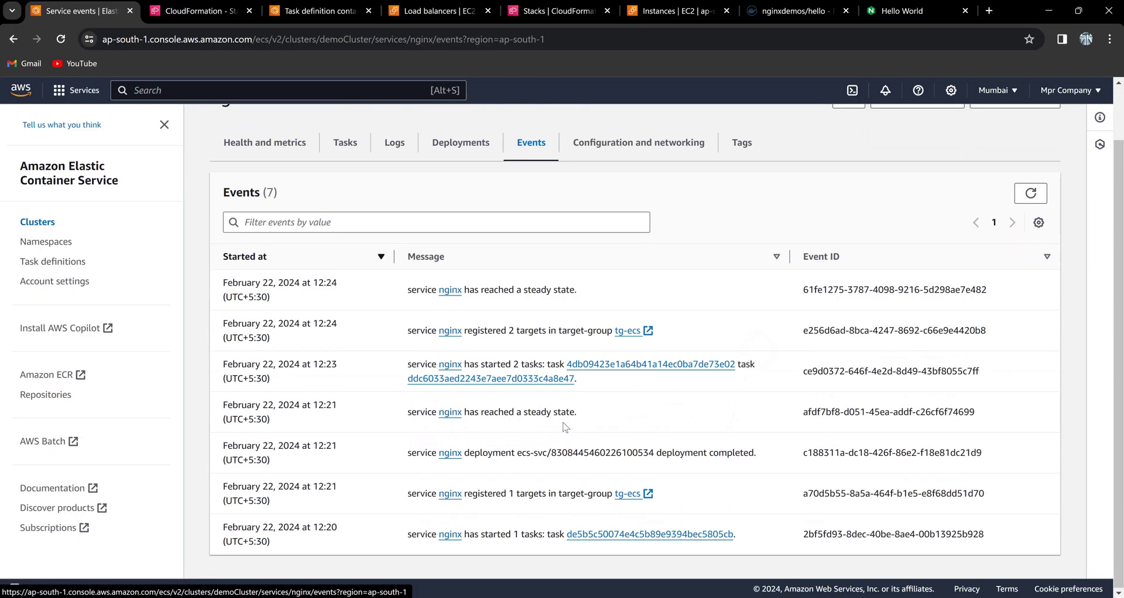
{"action": "scroll", "coordinate": [565, 428], "scroll_direction": "up", "scroll_amount": 1}
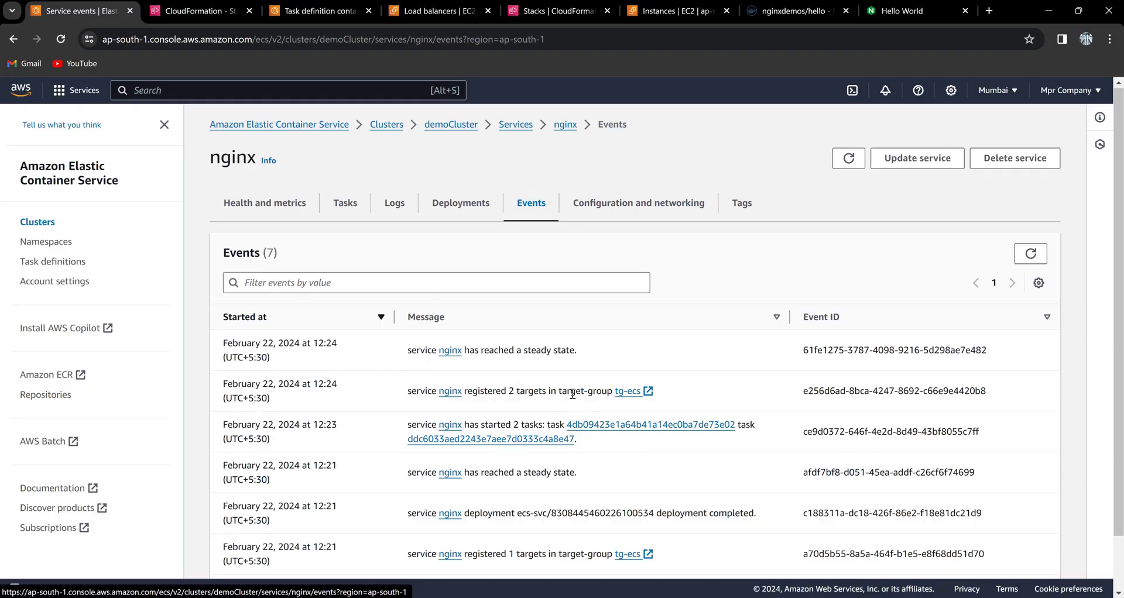
- Check the nginx service's health and metrics, reload the service view and return to demoCluster's services list
{"action": "left_click", "coordinate": [296, 214]}
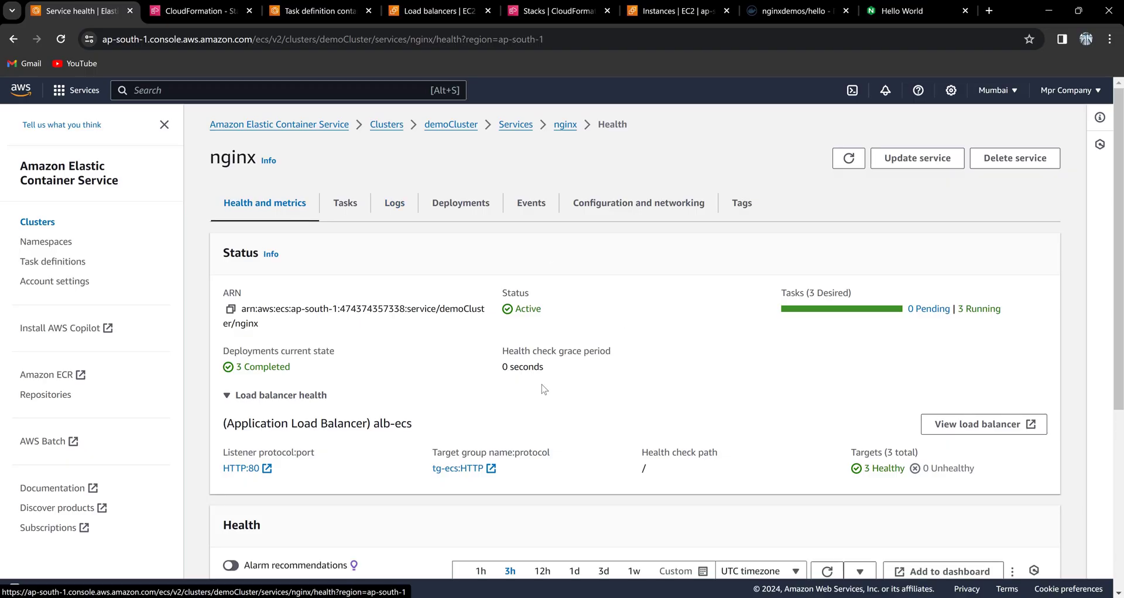
{"action": "left_click", "coordinate": [566, 128]}
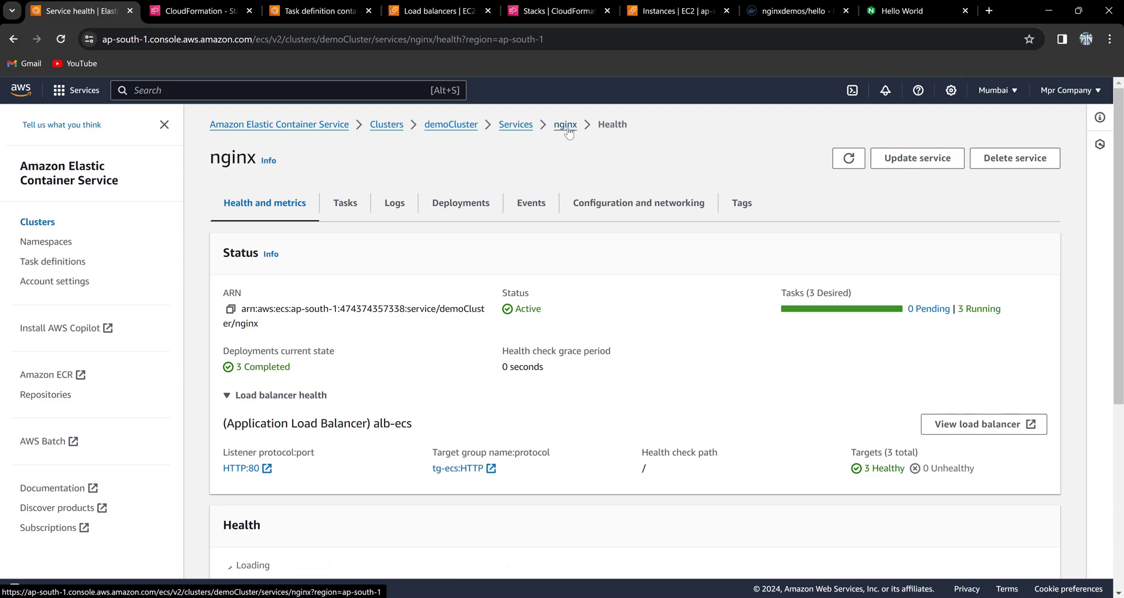
{"action": "left_click", "coordinate": [523, 127]}
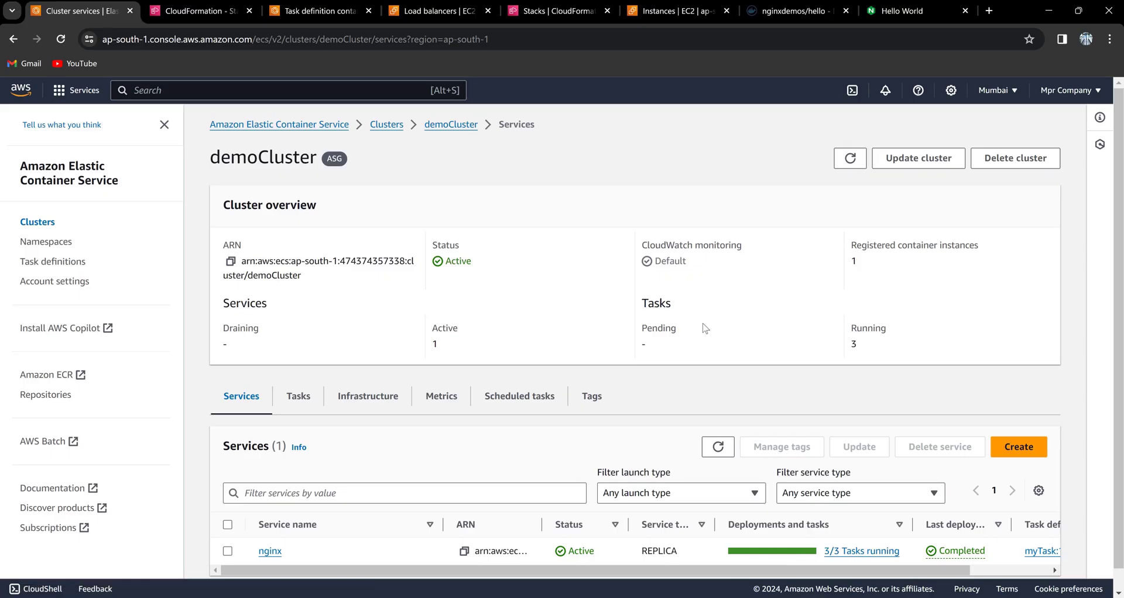
- Open the tg-ecs target group from the EC2 target groups list and examine its registered targets' health and zones
{"action": "left_click", "coordinate": [330, 14]}
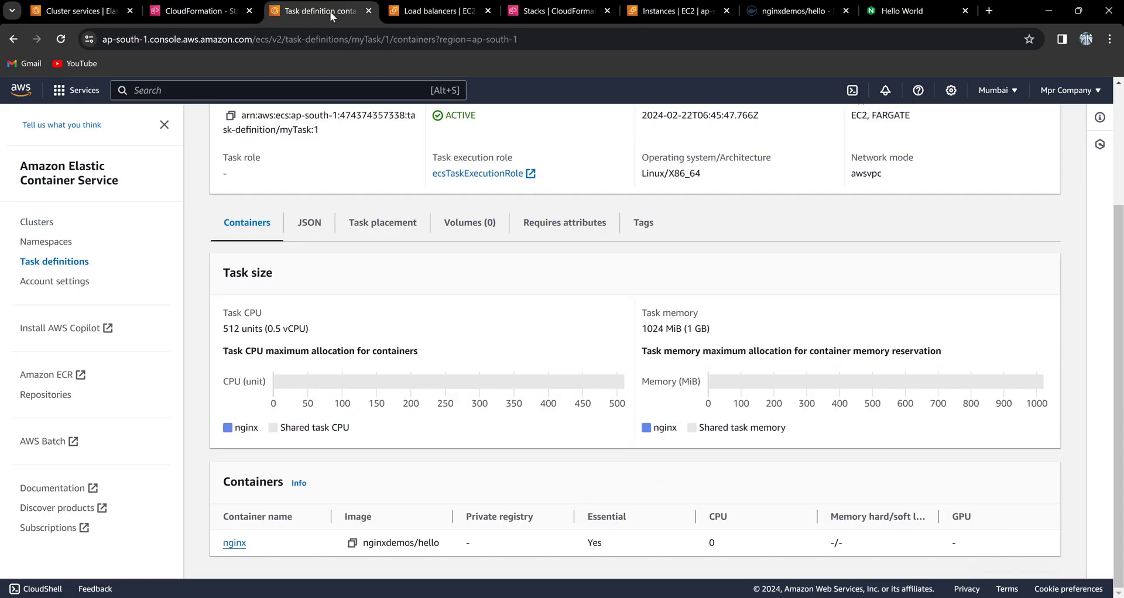
{"action": "left_click", "coordinate": [434, 12]}
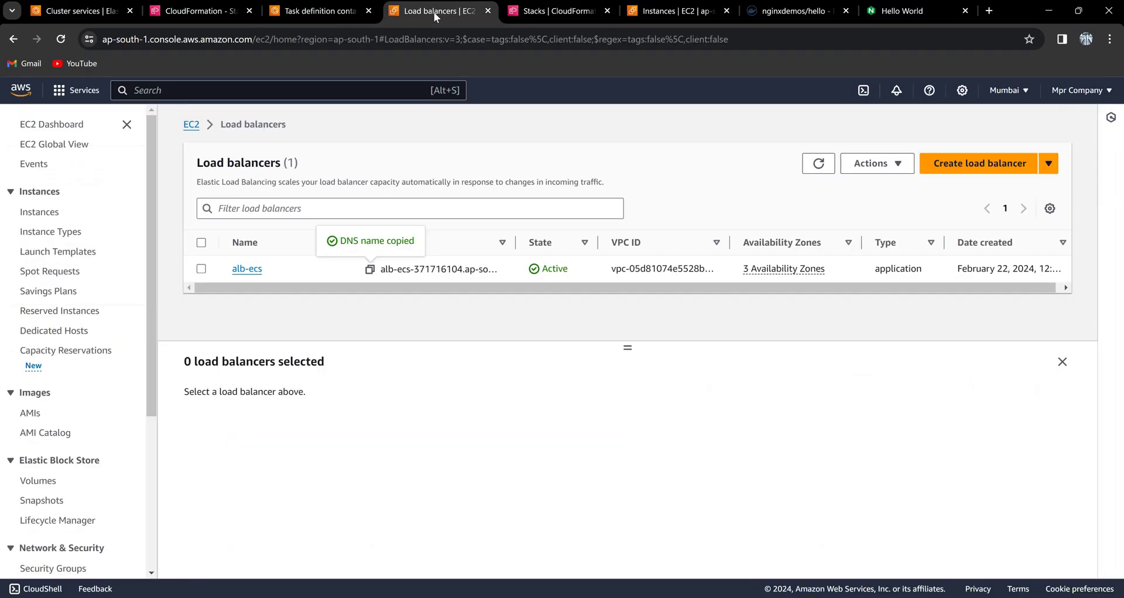
{"action": "left_click_drag", "start_coordinate": [151, 389], "coordinate": [152, 521]}
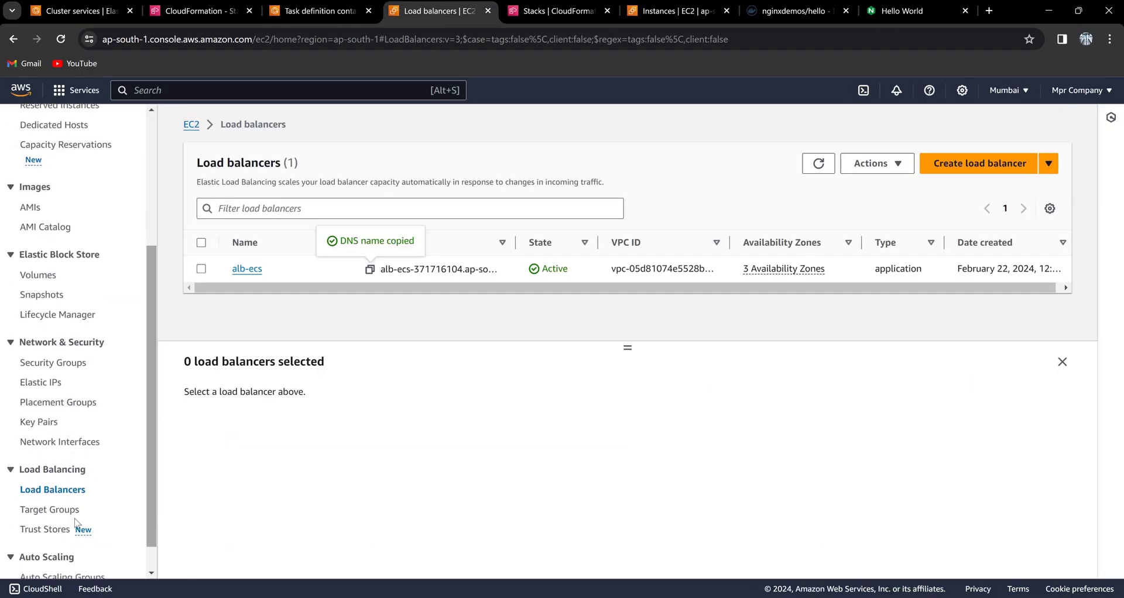
{"action": "left_click", "coordinate": [36, 510]}
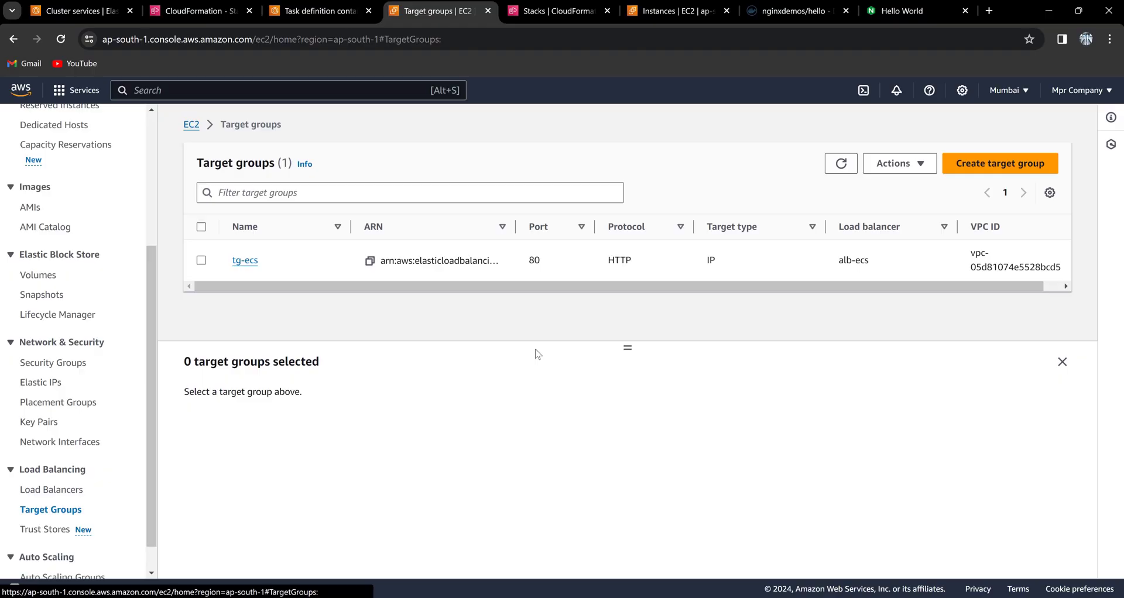
{"action": "left_click", "coordinate": [839, 168]}
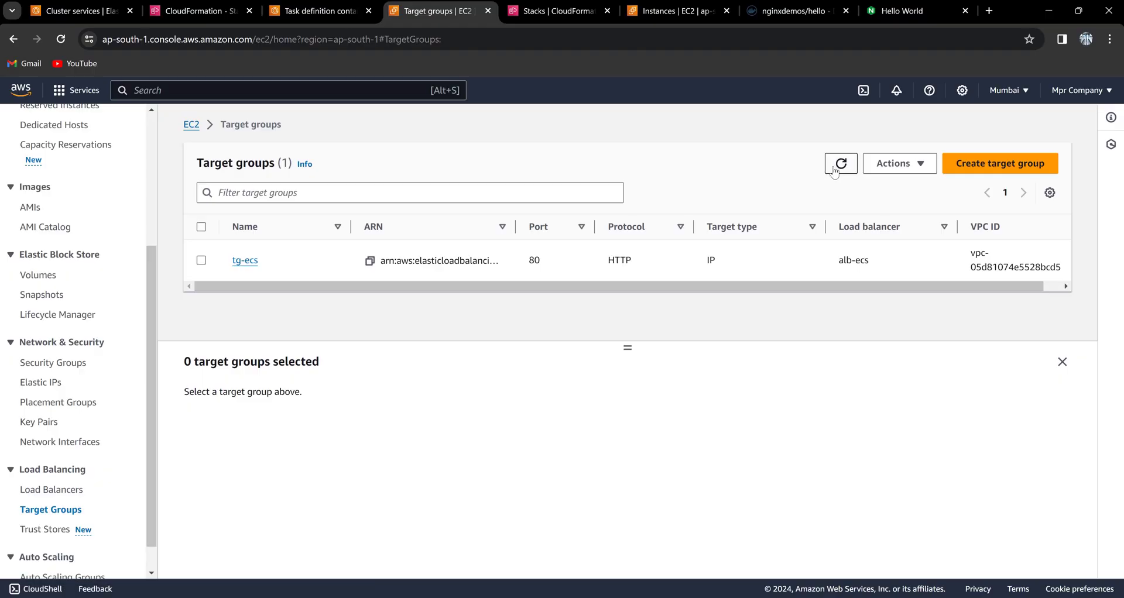
{"action": "left_click", "coordinate": [246, 260]}
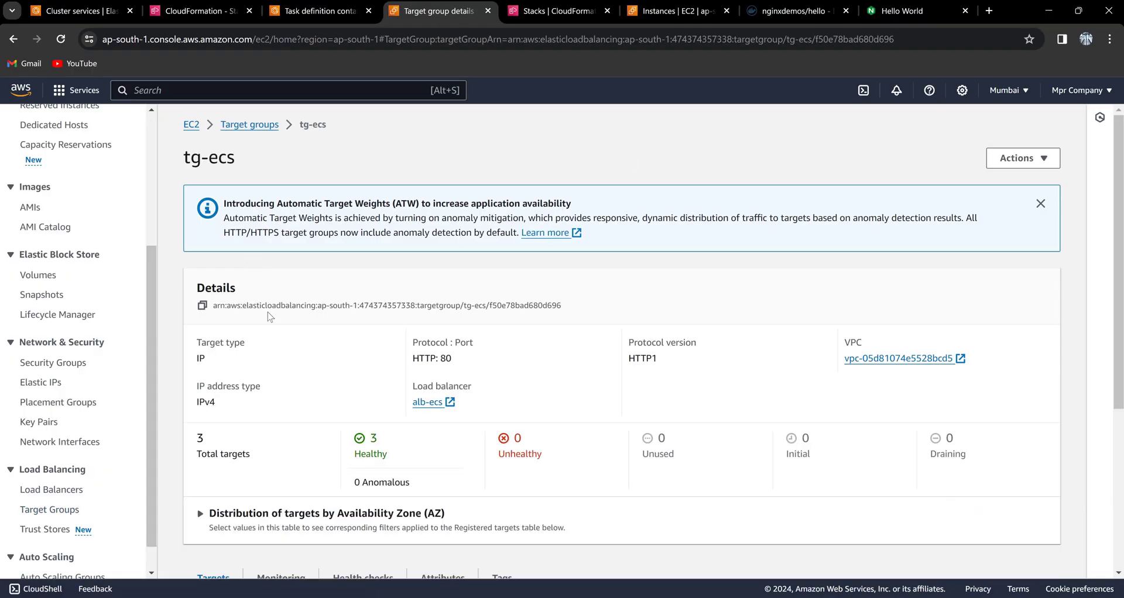
{"action": "scroll", "coordinate": [407, 439], "scroll_direction": "down", "scroll_amount": 3}
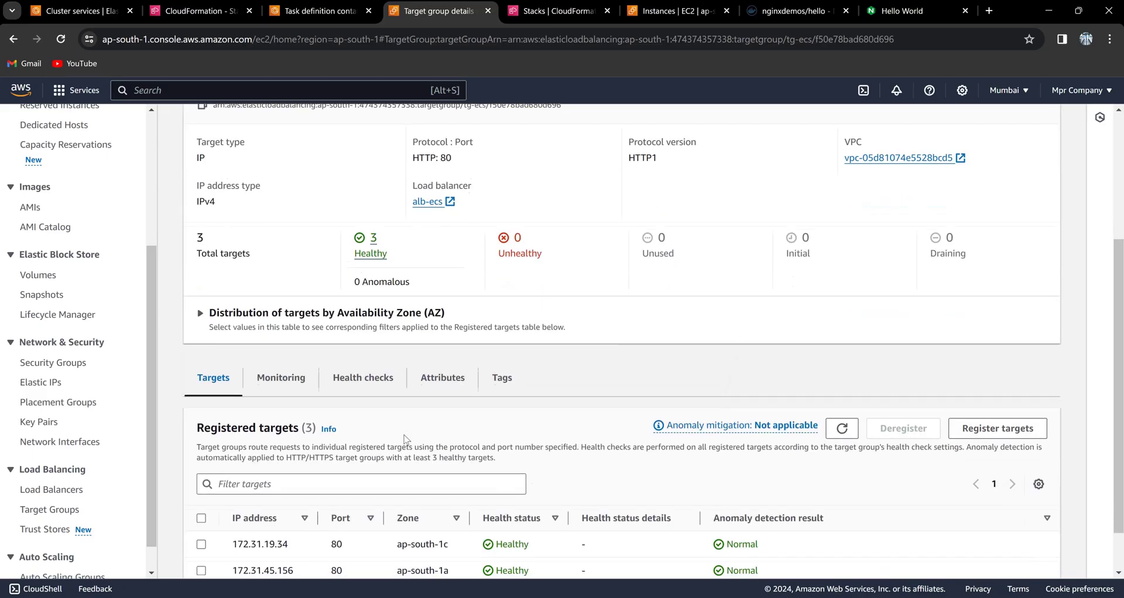
{"action": "scroll", "coordinate": [407, 439], "scroll_direction": "down", "scroll_amount": 1}
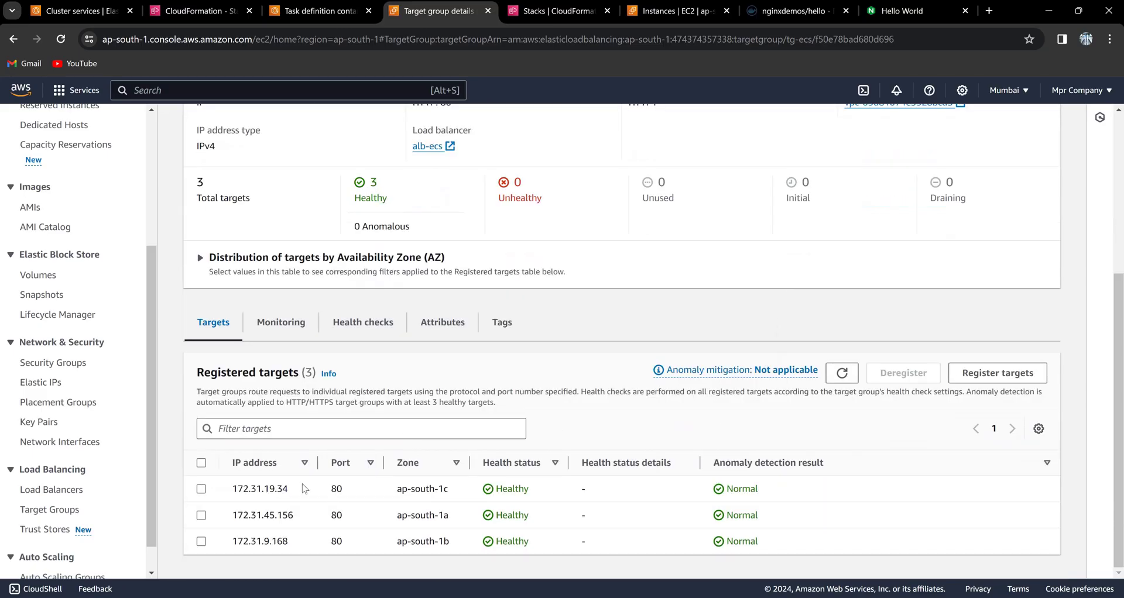
- Examine the IP addresses of the targets registered in tg-ecs
{"action": "right_click", "coordinate": [233, 485]}
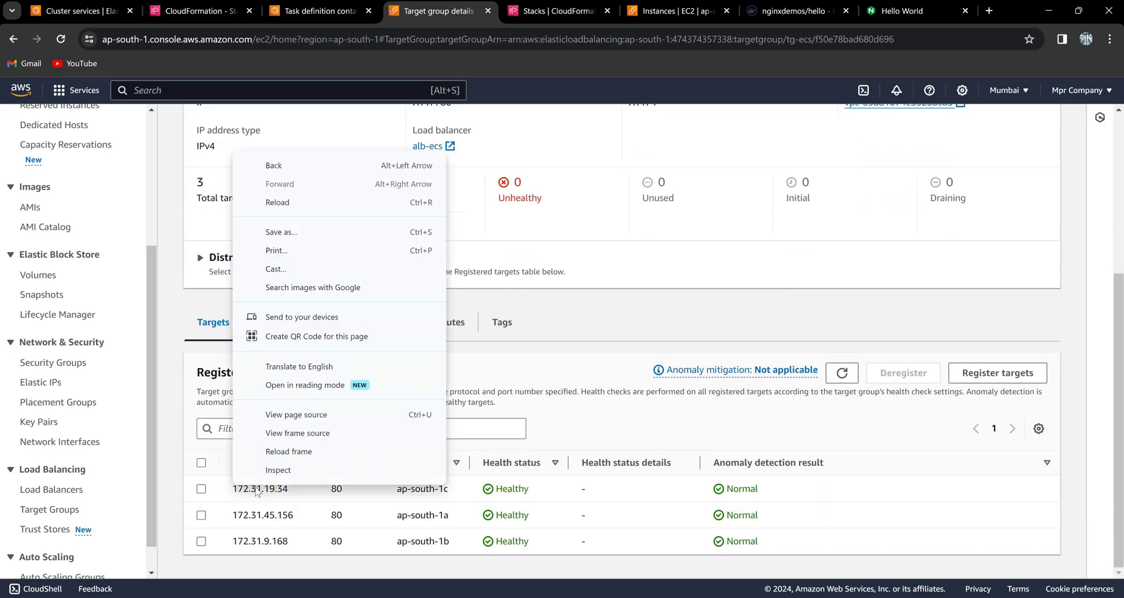
{"action": "left_click", "coordinate": [275, 515]}
{"action": "left_click_drag", "start_coordinate": [274, 516], "coordinate": [269, 515]}
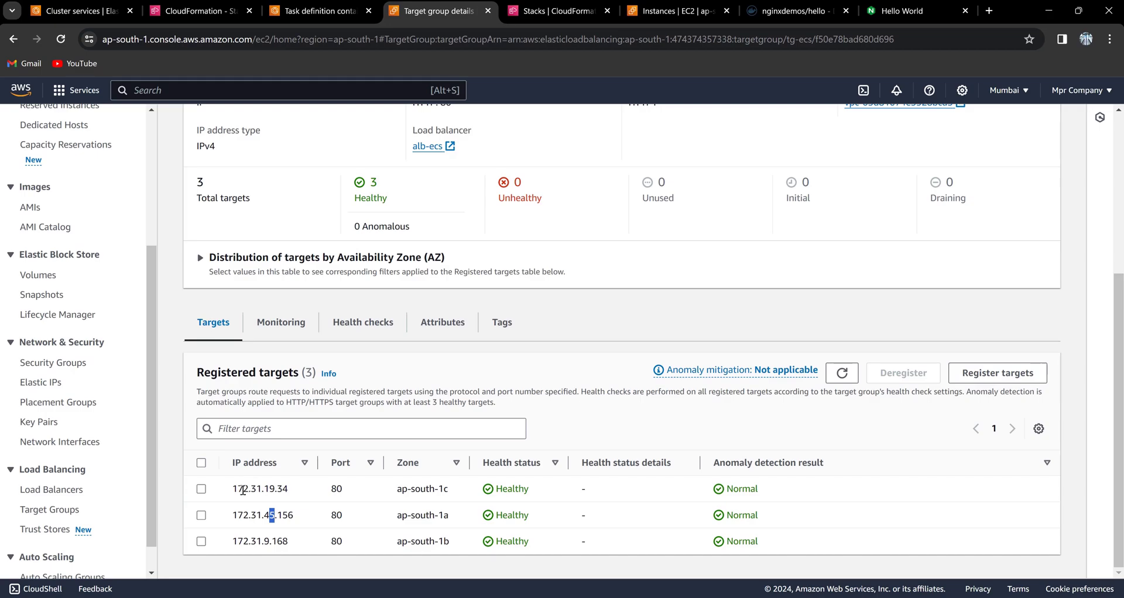
{"action": "left_click", "coordinate": [311, 494]}
- Switch to the NGINX Hello World page and reload it repeatedly to compare the responding server addresses with the registered targets
{"action": "left_click", "coordinate": [895, 9]}
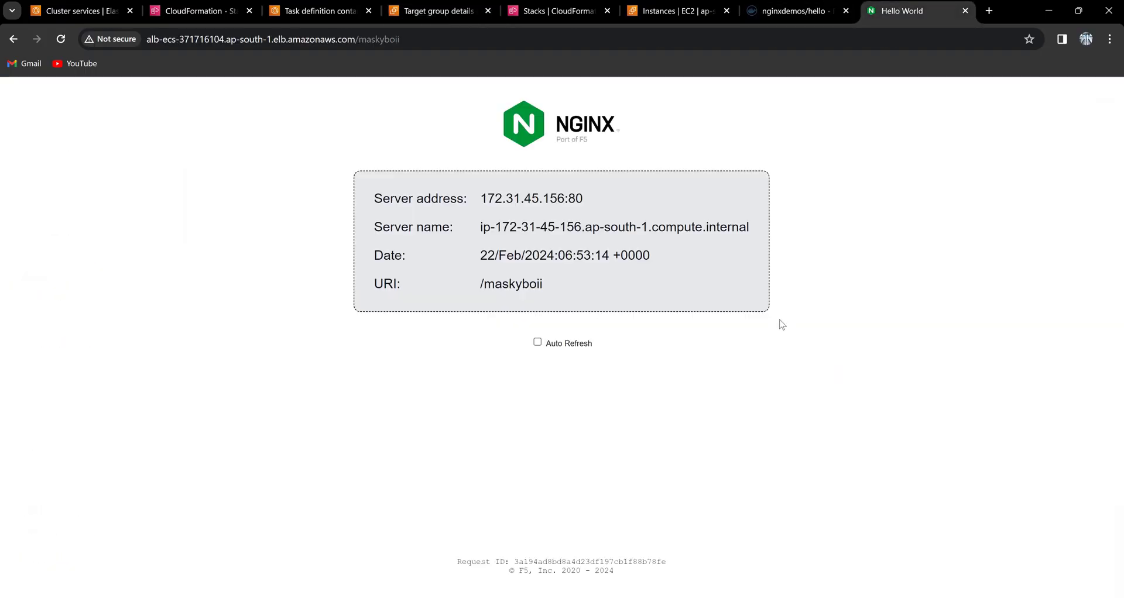
{"action": "key", "text": "F5"}
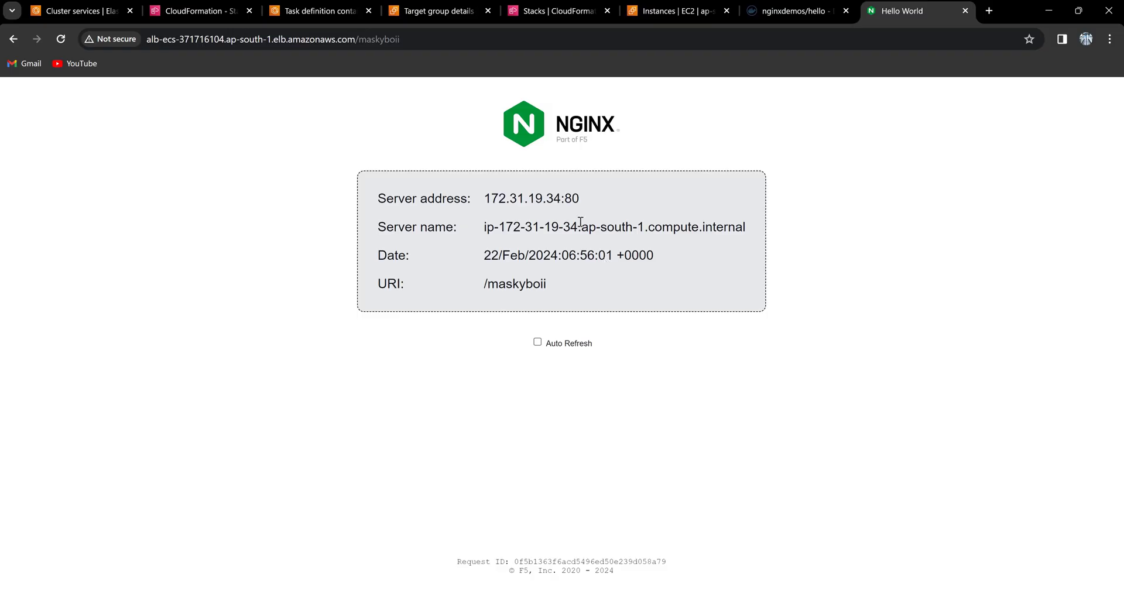
{"action": "key", "text": "F5"}
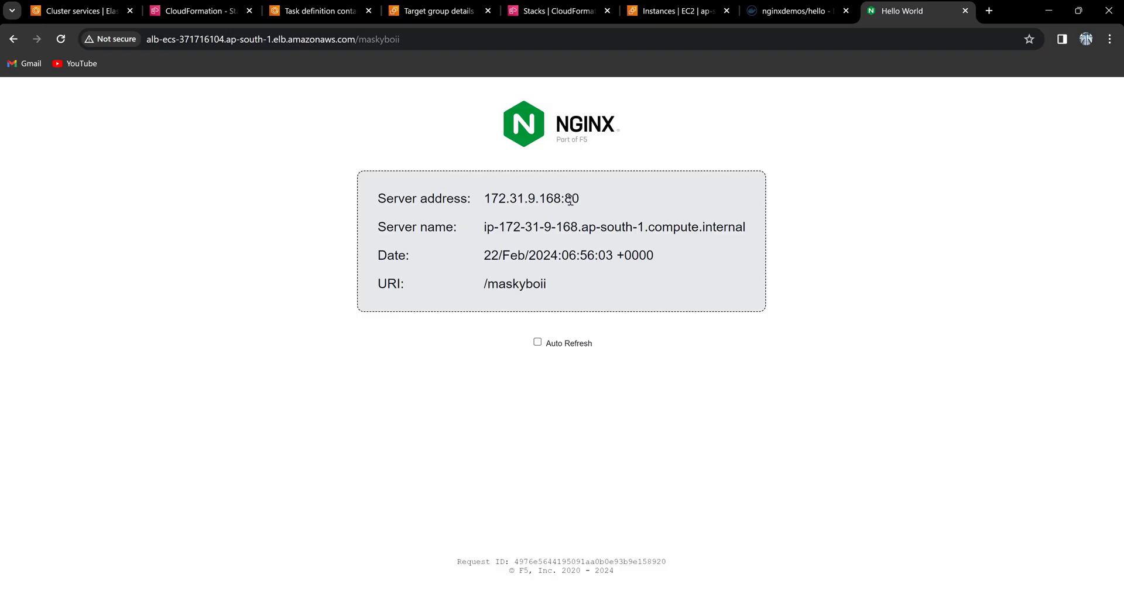
{"action": "key", "text": "F5"}
{"action": "key", "text": "F5"}
{"action": "key", "text": "F5"}
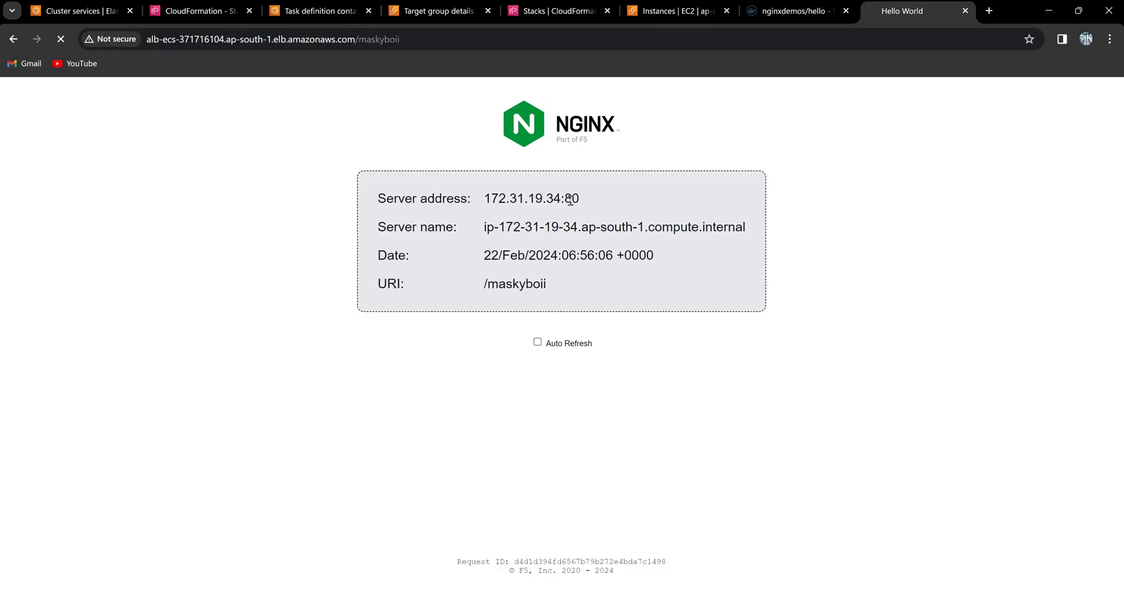
{"action": "key", "text": "F5"}
{"action": "key", "text": "F5"}
{"action": "key", "text": "F5"}
{"action": "key", "text": "F5"}
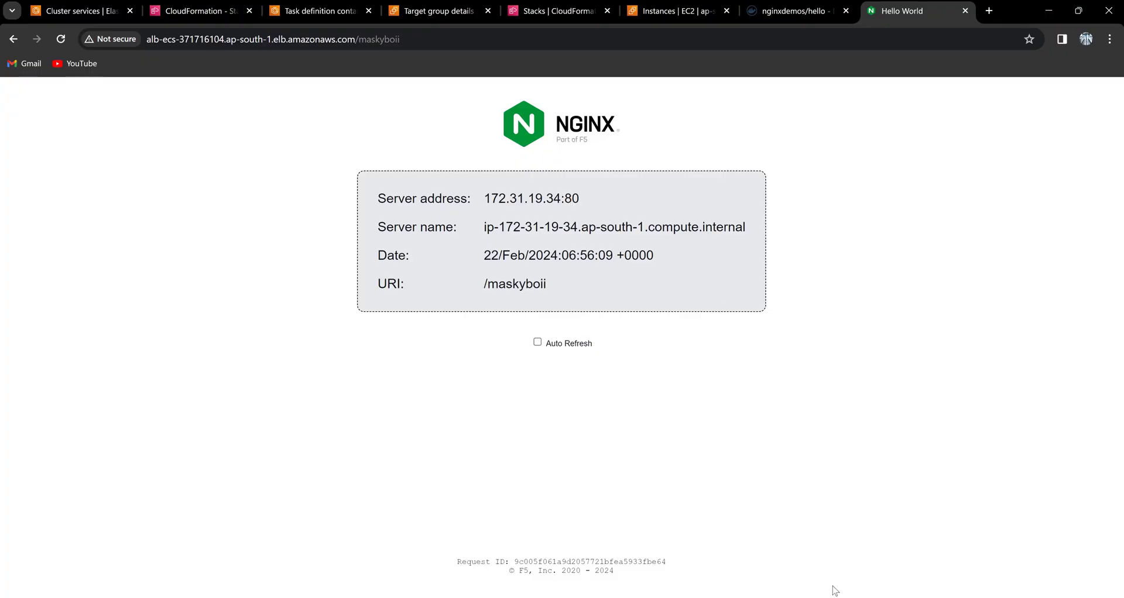
{"action": "key", "text": "super+d"}
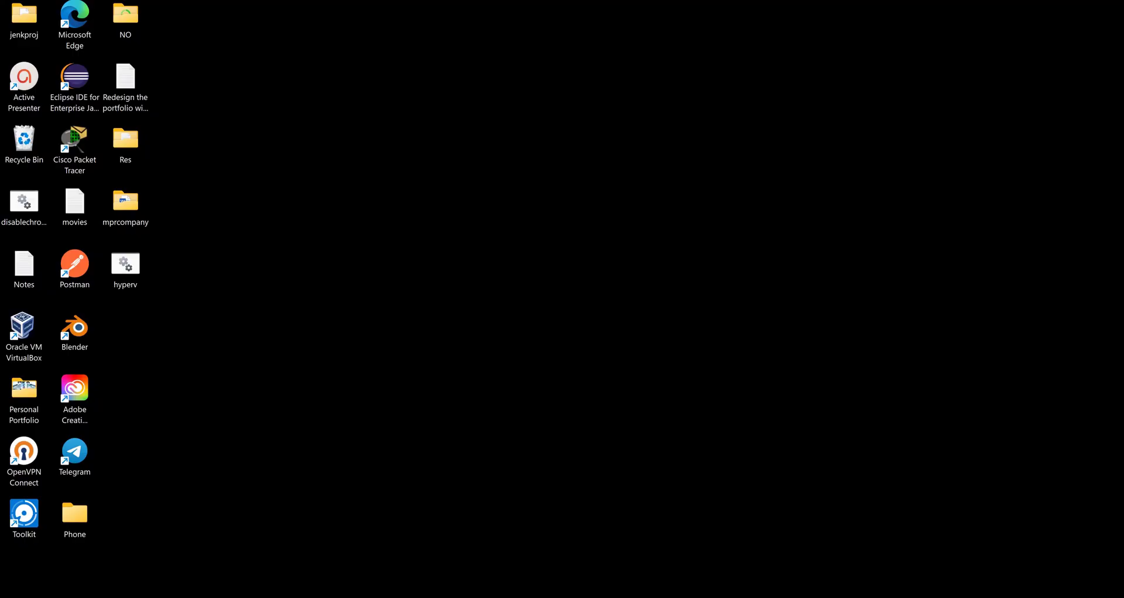
{"action": "key", "text": "super+d"}
{"action": "key", "text": "alt+Tab"}
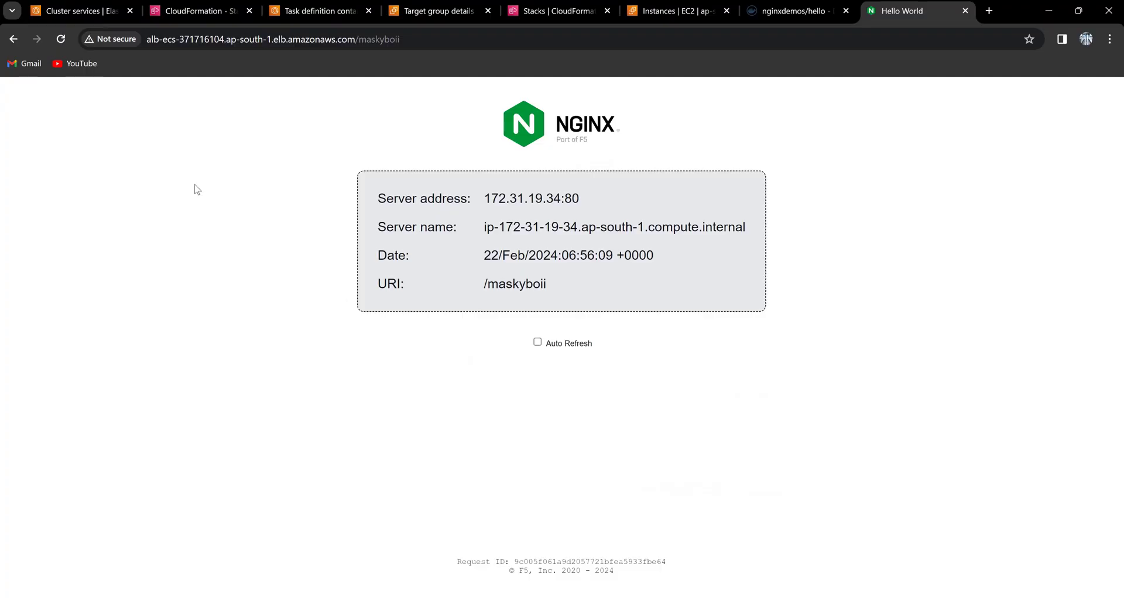
- Reload the /maskyboii page several more times to check which task answers each request
{"action": "left_click", "coordinate": [55, 41]}
{"action": "left_click", "coordinate": [60, 40]}
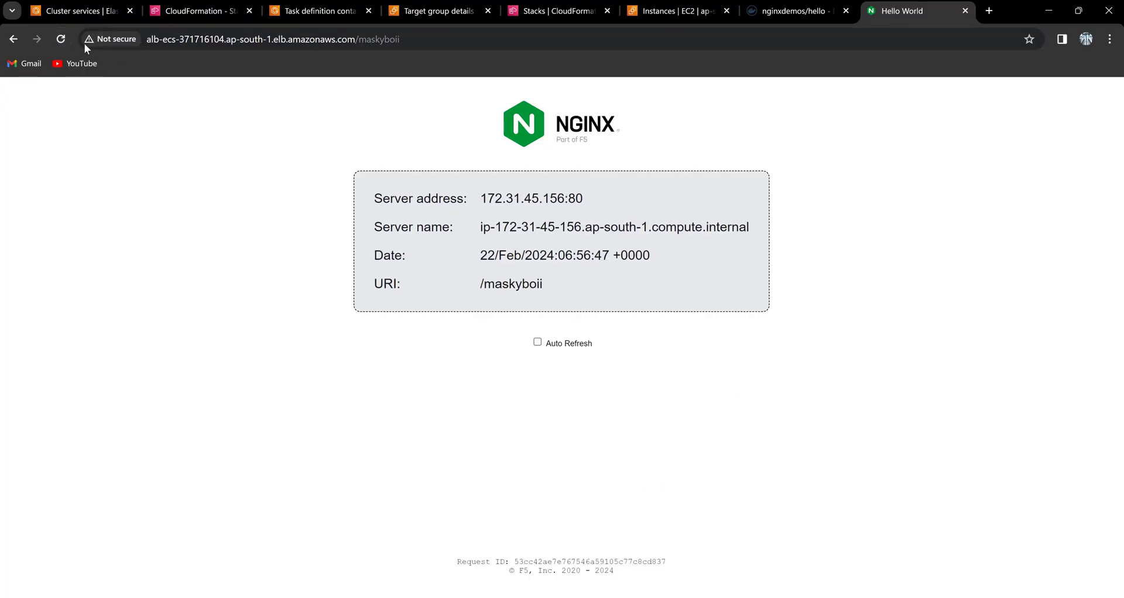
{"action": "left_click", "coordinate": [60, 40]}
{"action": "left_click", "coordinate": [62, 40]}
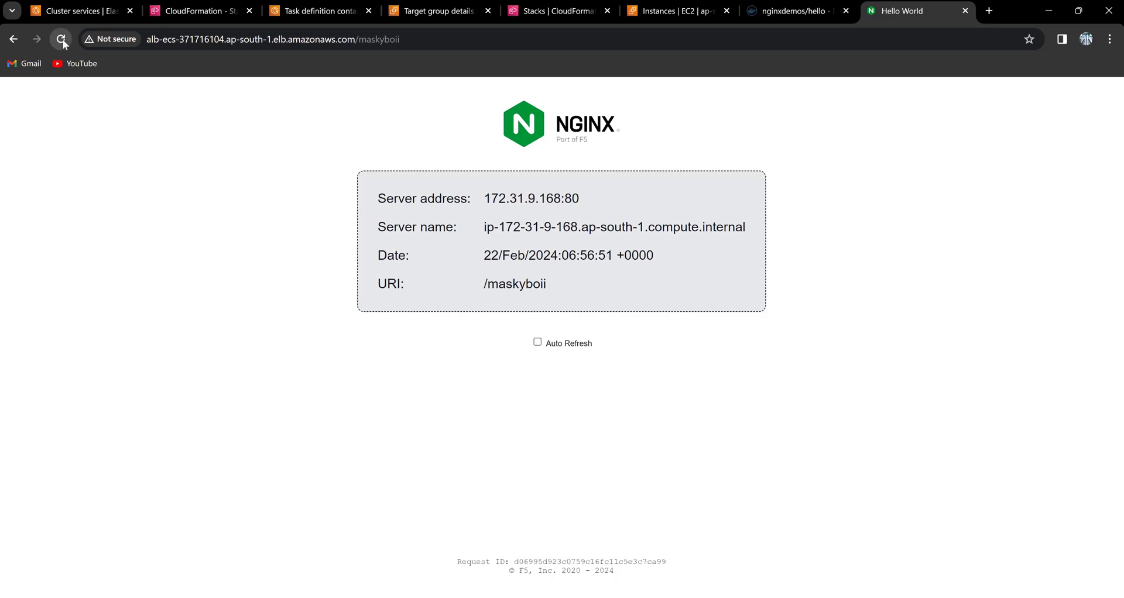
- Remove the /maskyboii path from the alb-ecs address and load the load balancer's root URL
{"action": "left_click", "coordinate": [422, 36]}
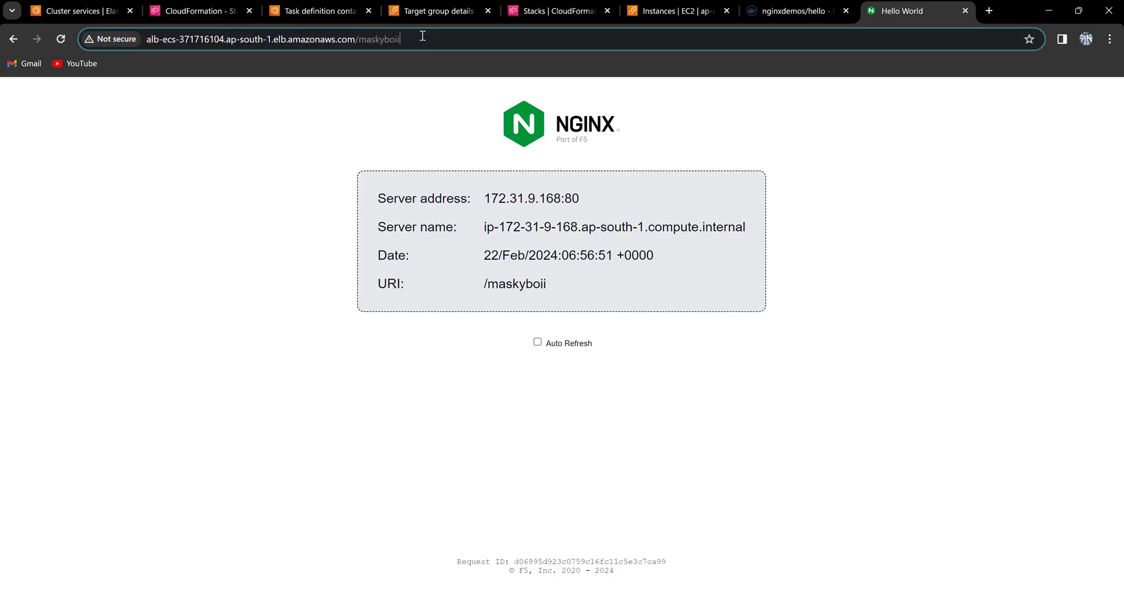
{"action": "key", "text": "BackSpace"}
{"action": "key", "text": "BackSpace"}
{"action": "key", "text": "BackSpace"}
{"action": "key", "text": "BackSpace"}
{"action": "key", "text": "BackSpace"}
{"action": "key", "text": "BackSpace"}
{"action": "key", "text": "BackSpace"}
{"action": "key", "text": "BackSpace"}
{"action": "key", "text": "BackSpace"}
{"action": "key", "text": "BackSpace"}
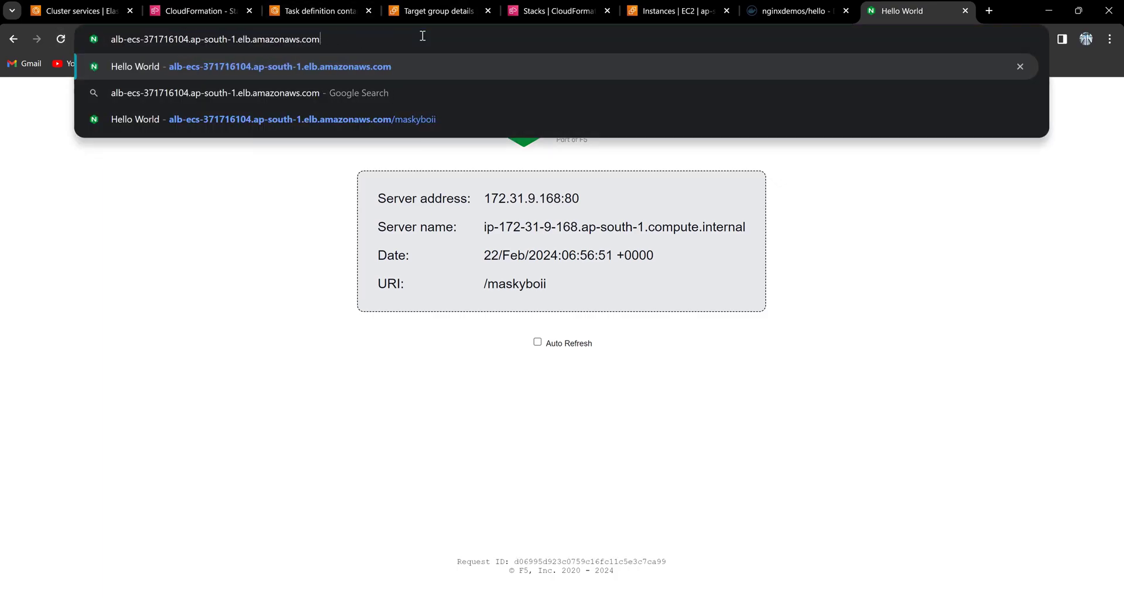
{"action": "key", "text": "Return"}
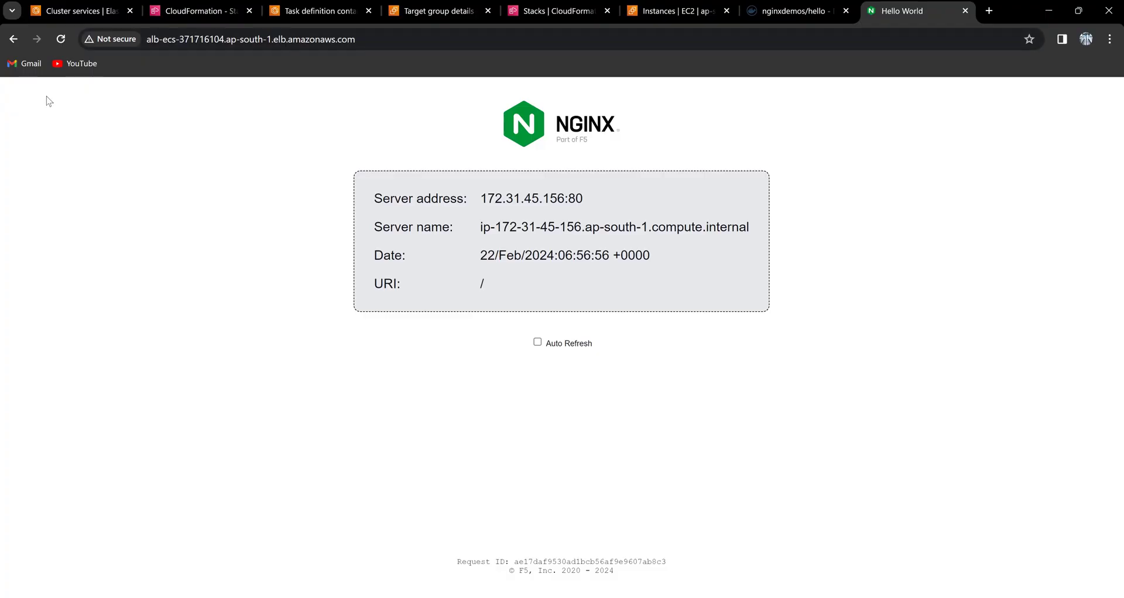
- Reload the root page several times to compare server addresses and glance at the EC2 instances list
{"action": "left_click", "coordinate": [61, 40]}
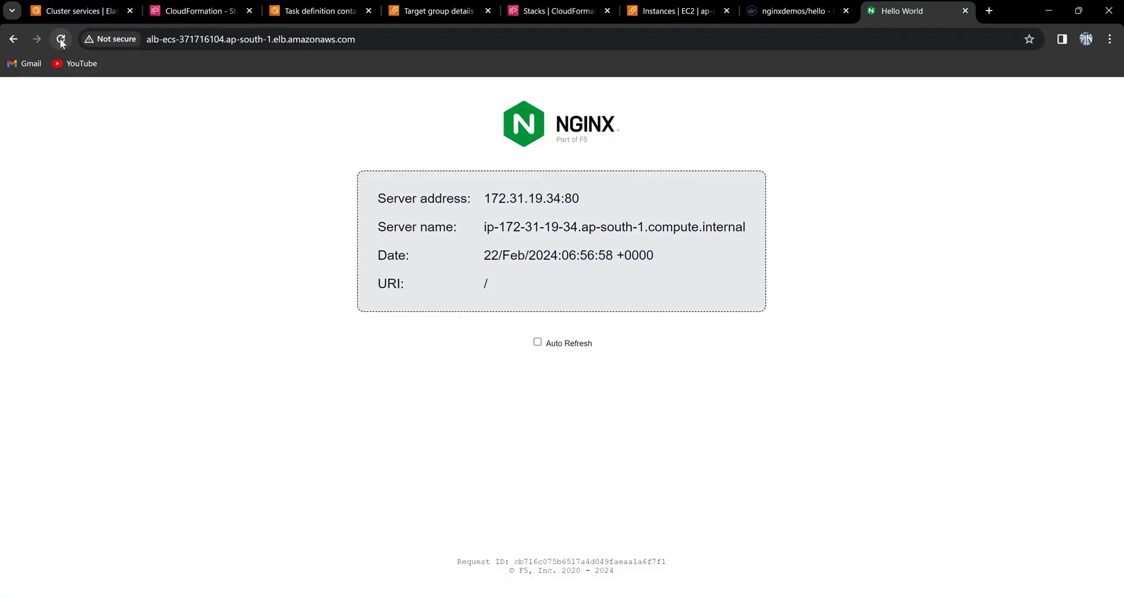
{"action": "left_click", "coordinate": [61, 40]}
{"action": "left_click", "coordinate": [61, 39]}
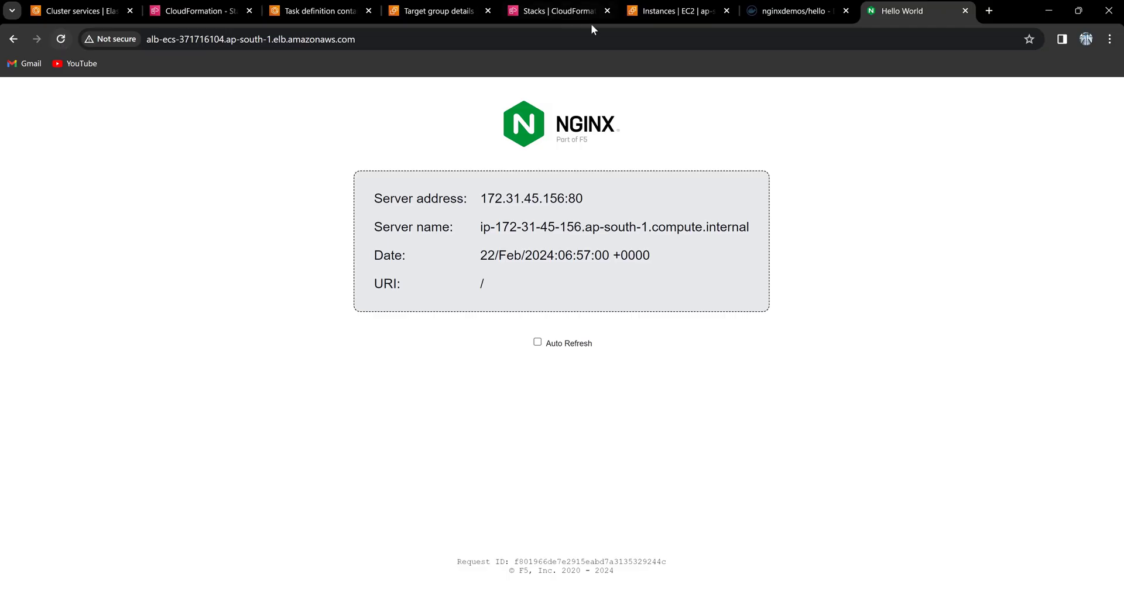
{"action": "left_click", "coordinate": [684, 9]}
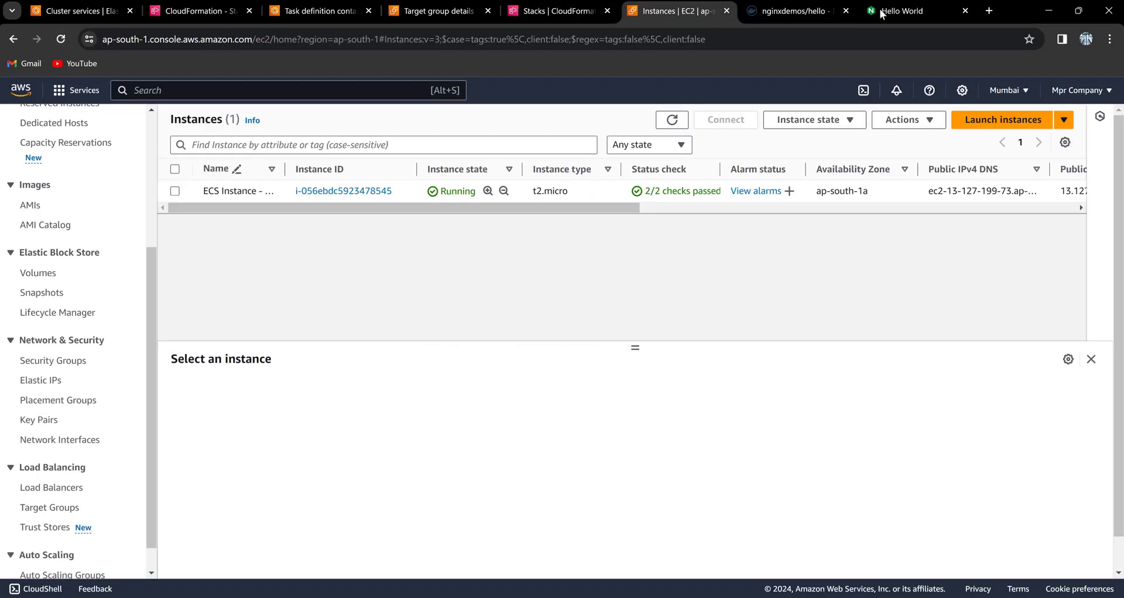
{"action": "left_click", "coordinate": [898, 13]}
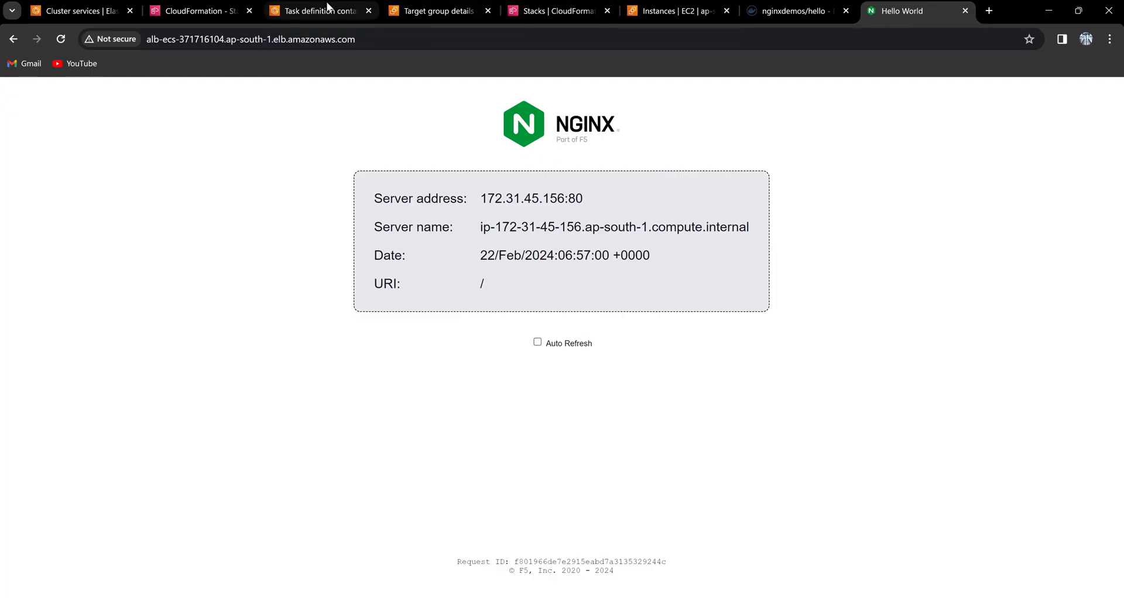
- Open the nginx service in demoCluster and update it to 0 desired tasks
{"action": "left_click", "coordinate": [78, 13]}
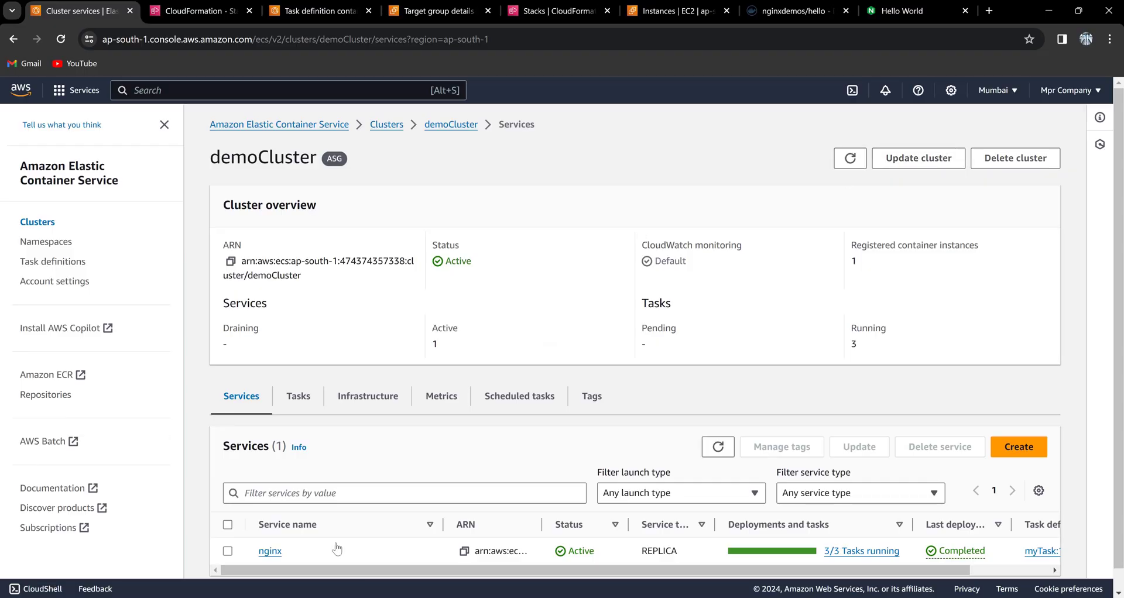
{"action": "left_click", "coordinate": [270, 553]}
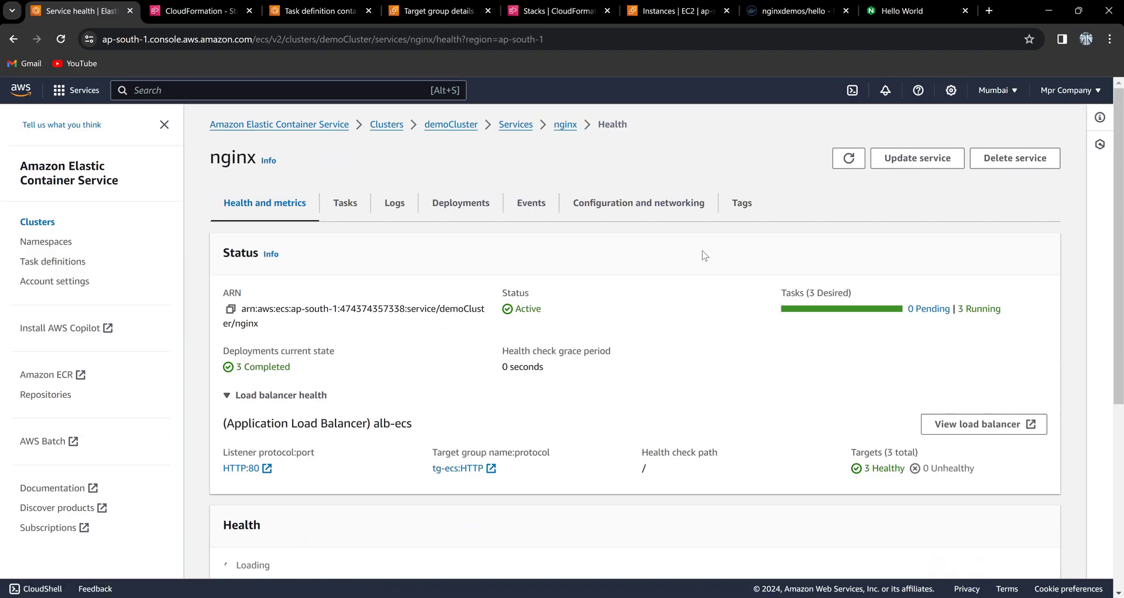
{"action": "left_click", "coordinate": [925, 161]}
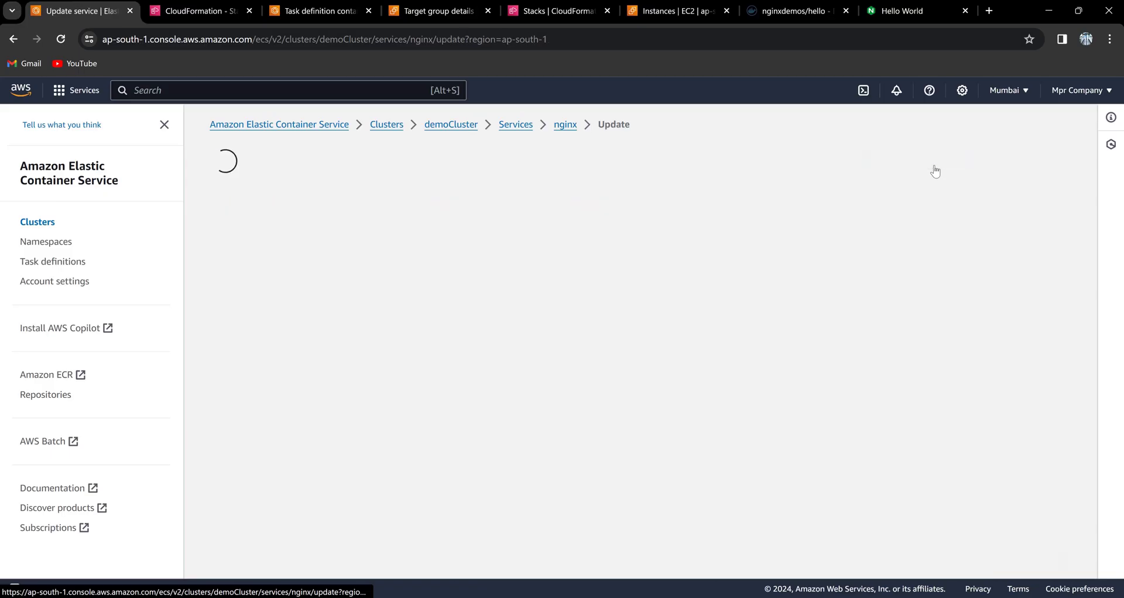
{"action": "left_click", "coordinate": [484, 454]}
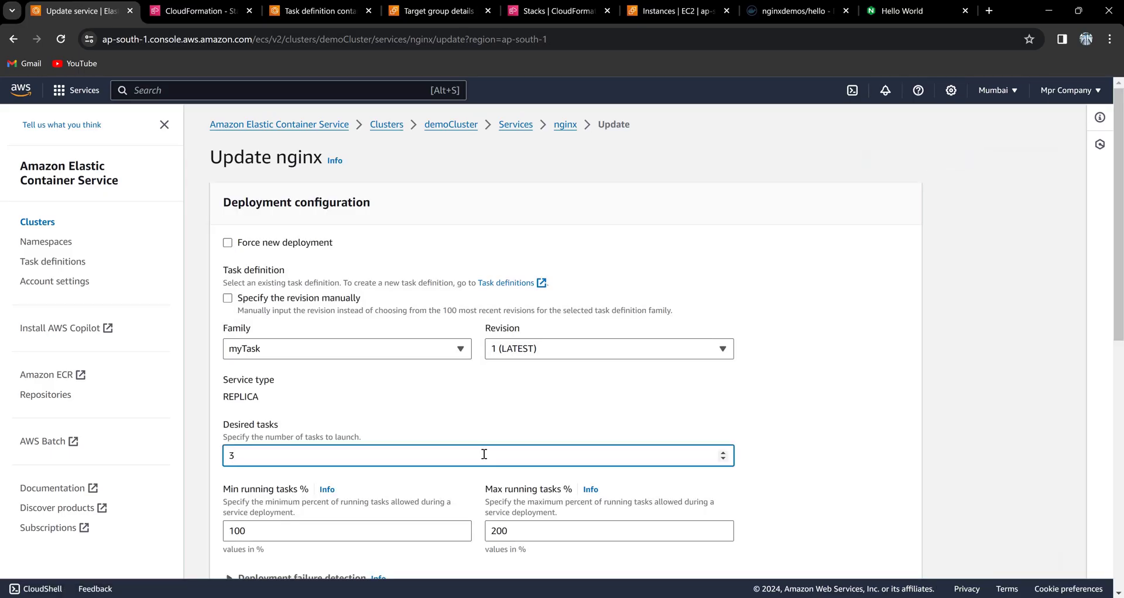
{"action": "scroll", "coordinate": [484, 455], "scroll_direction": "down", "scroll_amount": 10}
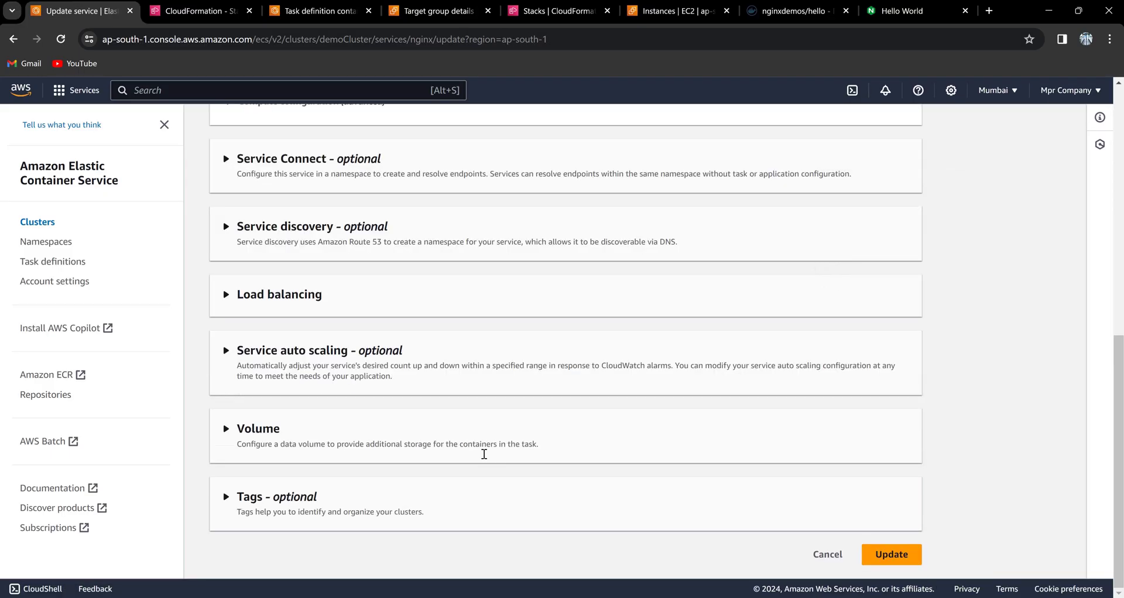
{"action": "key", "text": "Return"}
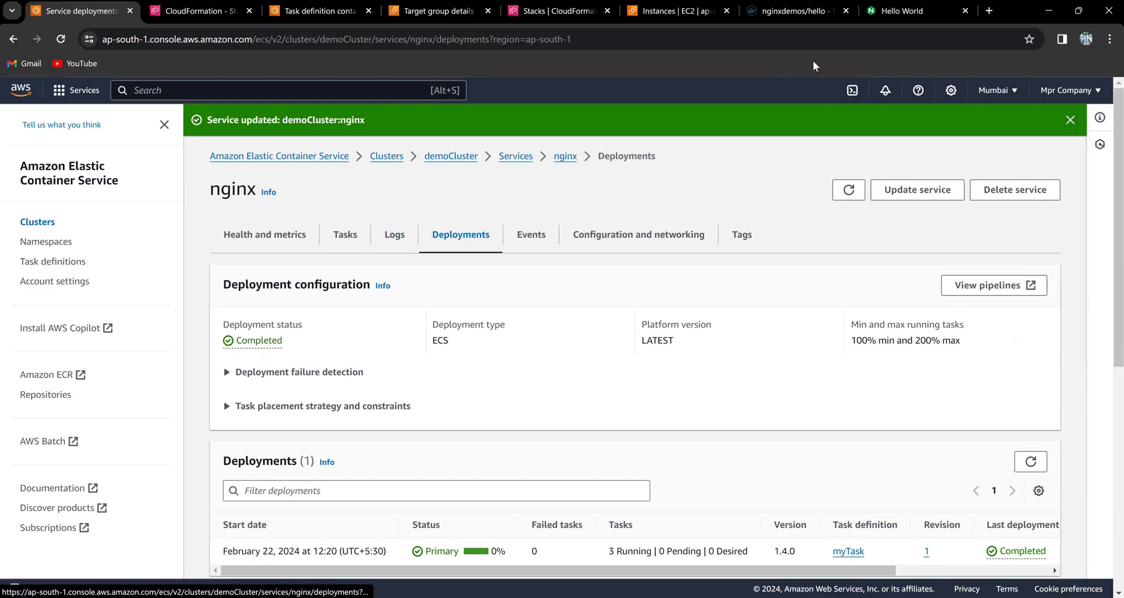
- Reload the NGINX Hello World page several times to check whether it still responds, and close the page
{"action": "left_click", "coordinate": [905, 5]}
{"action": "key", "text": "F5"}
{"action": "key", "text": "F5"}
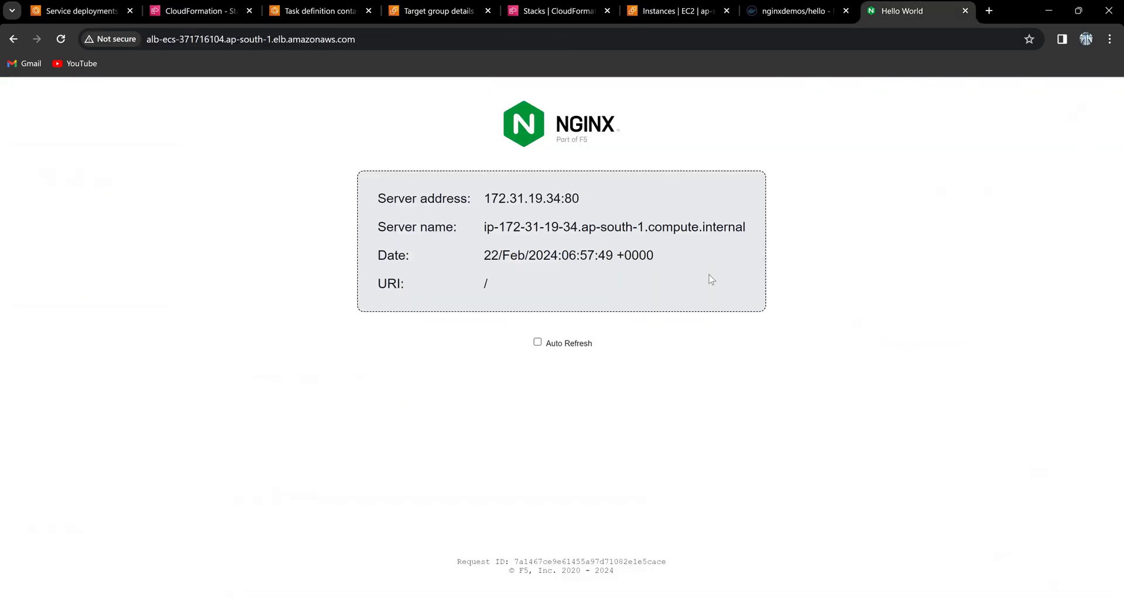
{"action": "key", "text": "F5"}
{"action": "key", "text": "F5"}
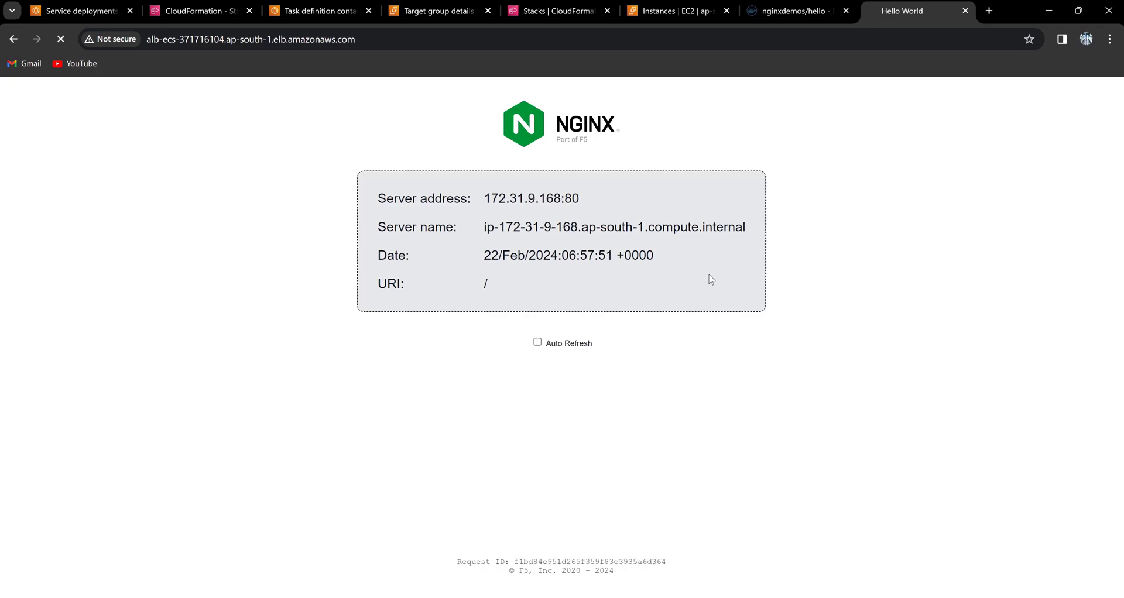
{"action": "key", "text": "ctrl+w"}
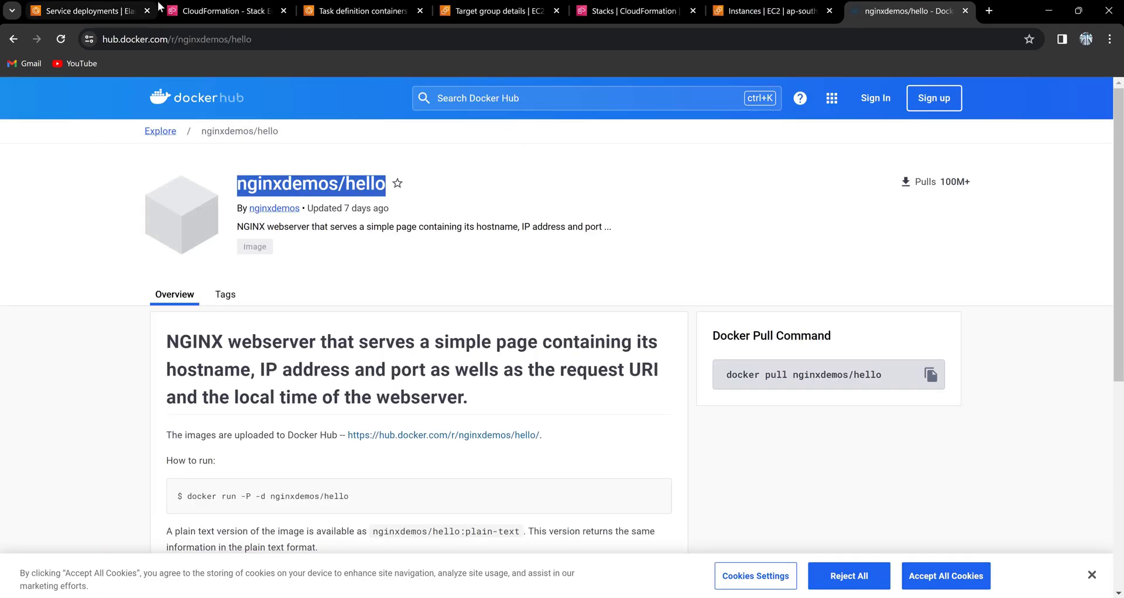
- Return to demoCluster's services list and the clusters overview to check the running tasks
{"action": "left_click", "coordinate": [99, 12]}
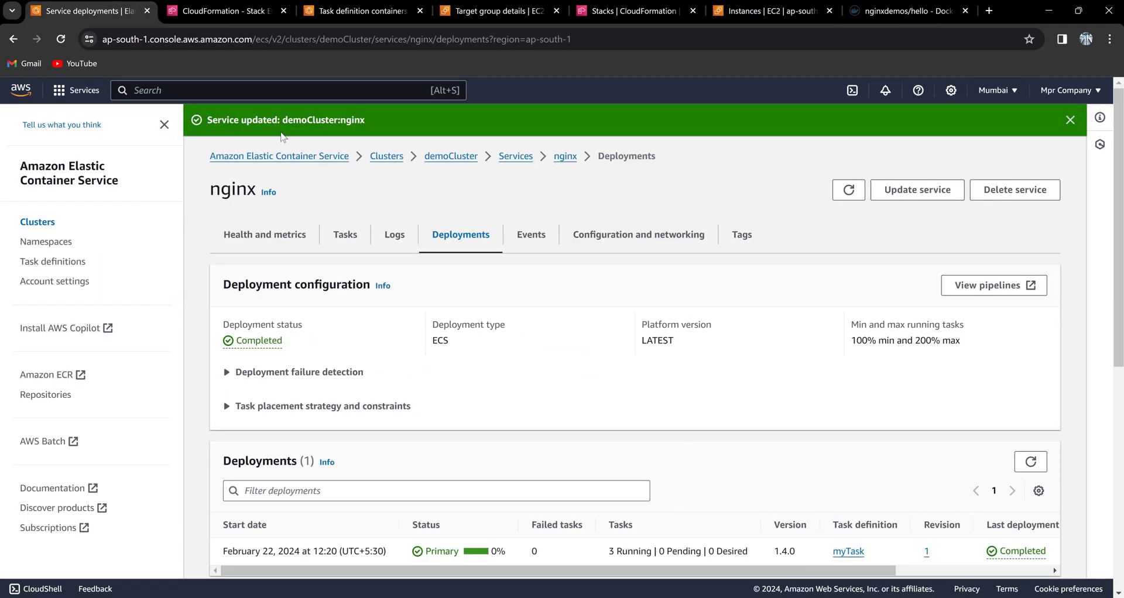
{"action": "left_click", "coordinate": [507, 157]}
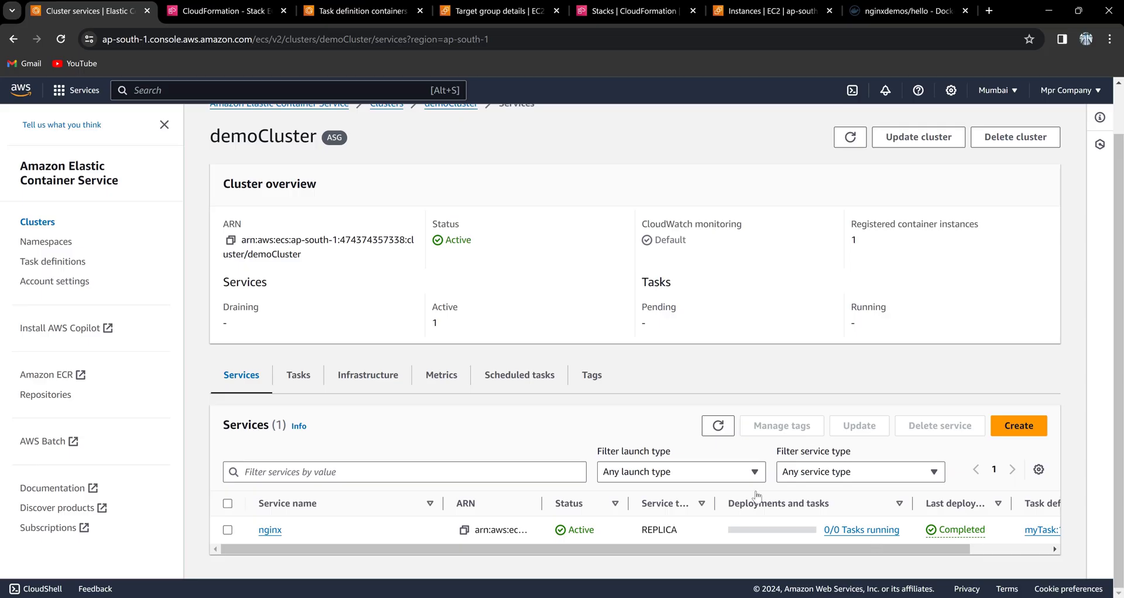
{"action": "scroll", "coordinate": [599, 315], "scroll_direction": "up", "scroll_amount": 2}
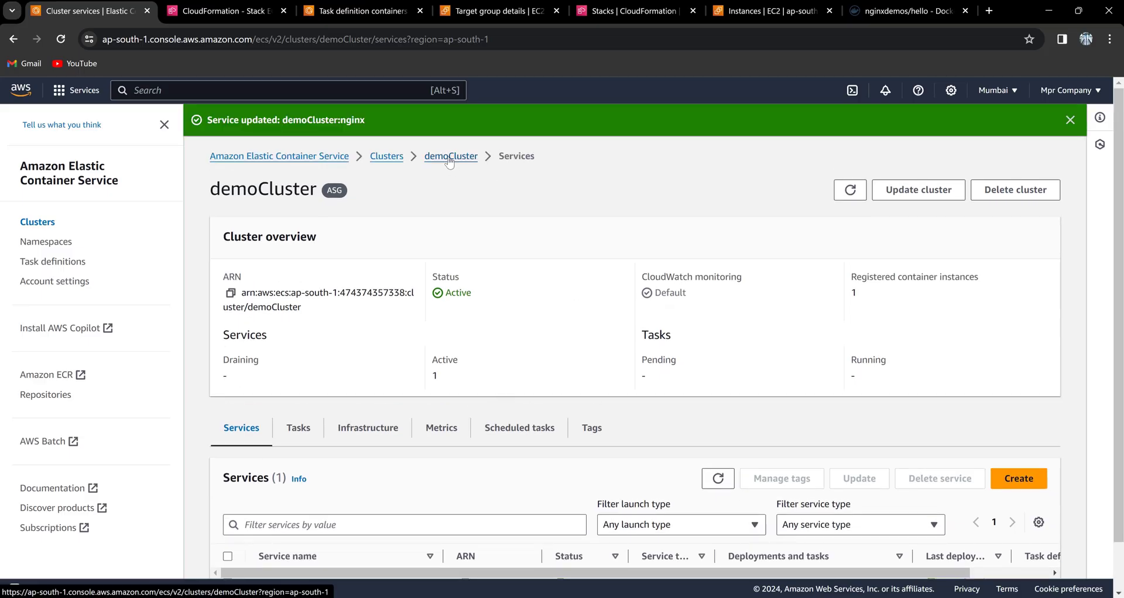
{"action": "left_click", "coordinate": [386, 156]}
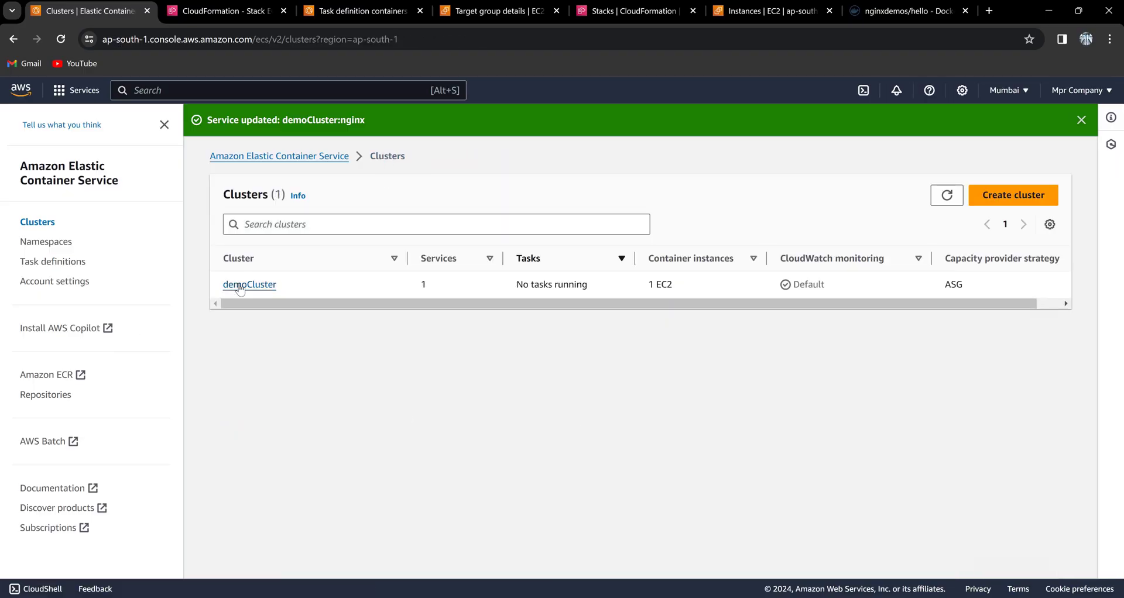
- Delete demoCluster from its cluster page, confirming with the phrase "delete demoCluster"
{"action": "left_click", "coordinate": [237, 286]}
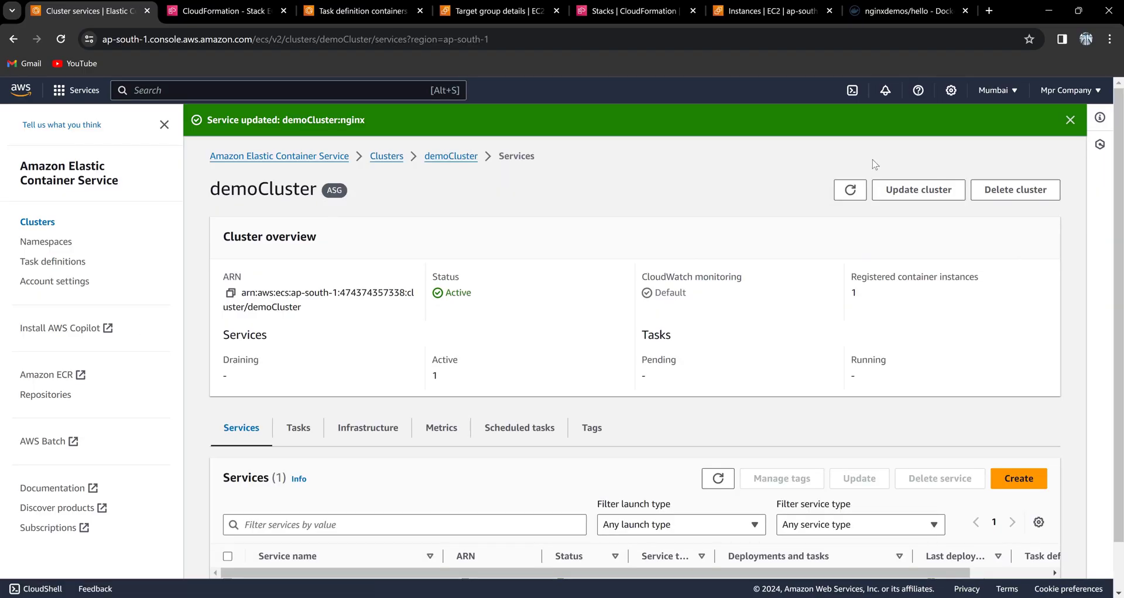
{"action": "left_click", "coordinate": [991, 192]}
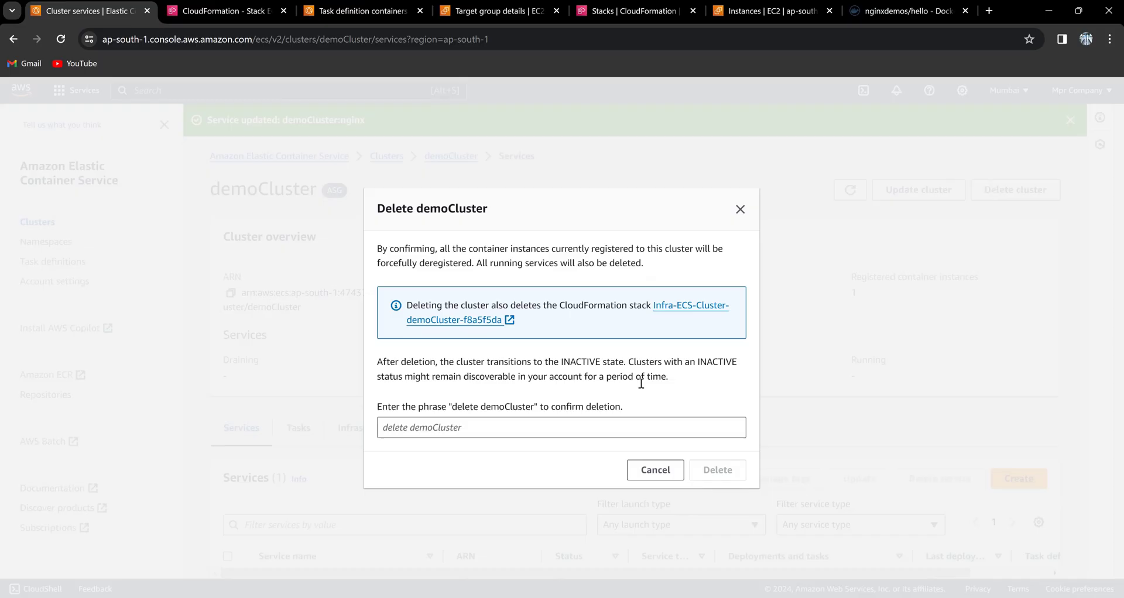
{"action": "left_click", "coordinate": [610, 433]}
{"action": "type", "text": "d"}
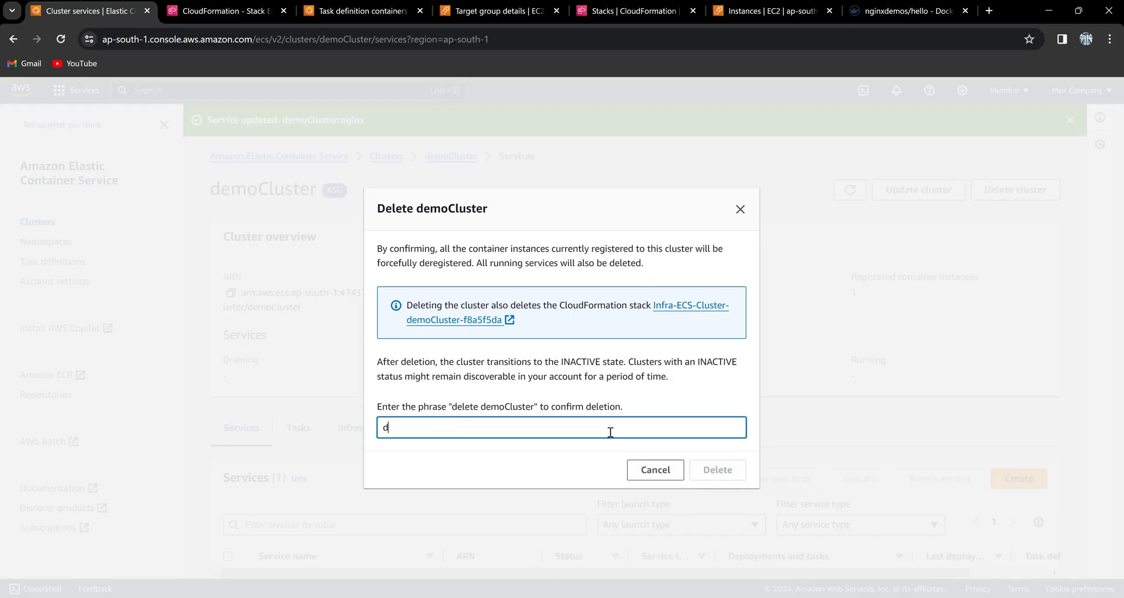
{"action": "type", "text": "elete demo"}
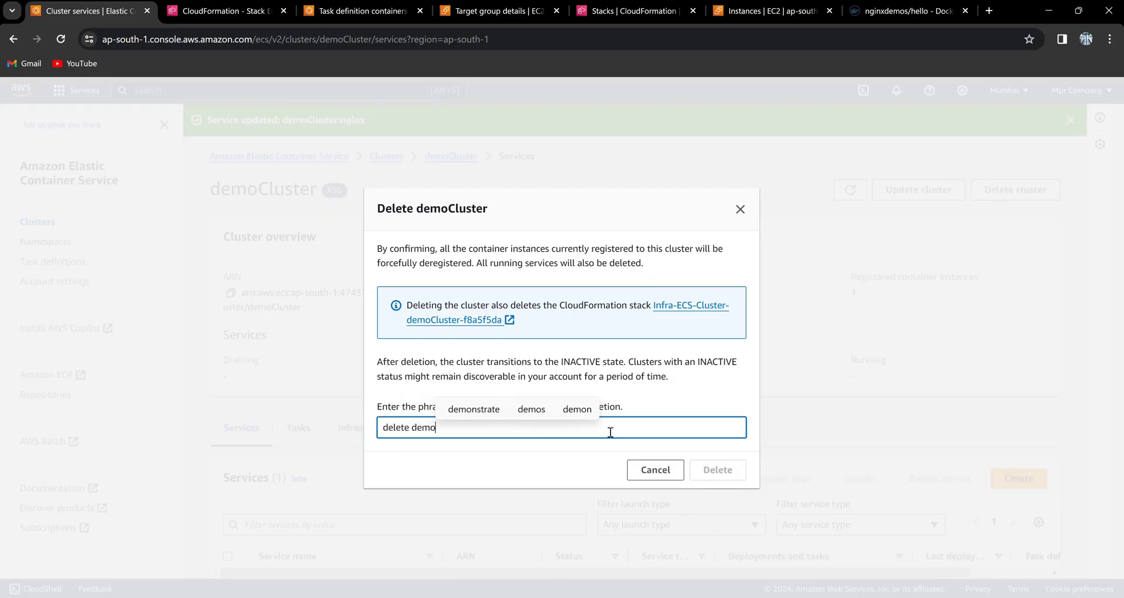
{"action": "type", "text": "Clus"}
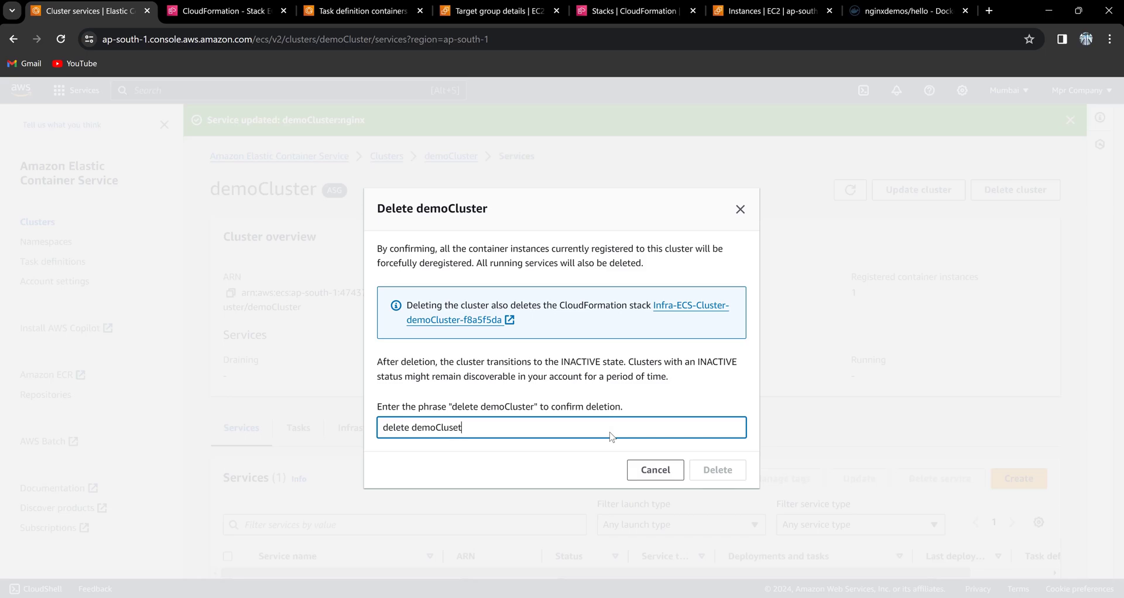
{"action": "type", "text": "ter"}
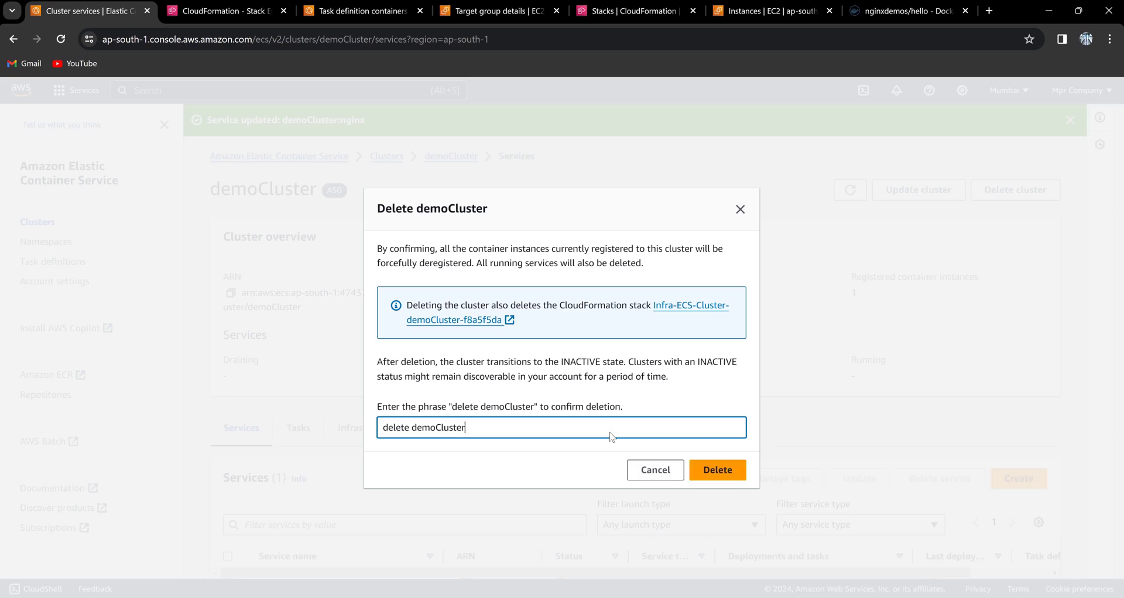
{"action": "left_click", "coordinate": [721, 474]}
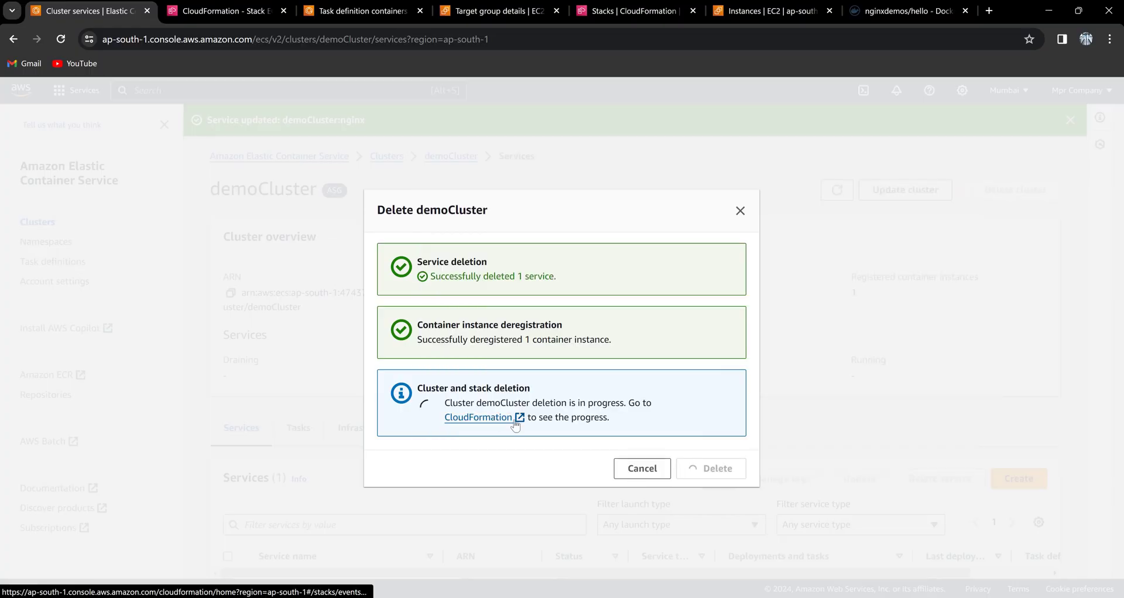
- Refresh the CloudFormation events and stacks list to check the nginx service and cluster stacks' deletion, and return to the cluster deletion progress
{"action": "left_click", "coordinate": [233, 10]}
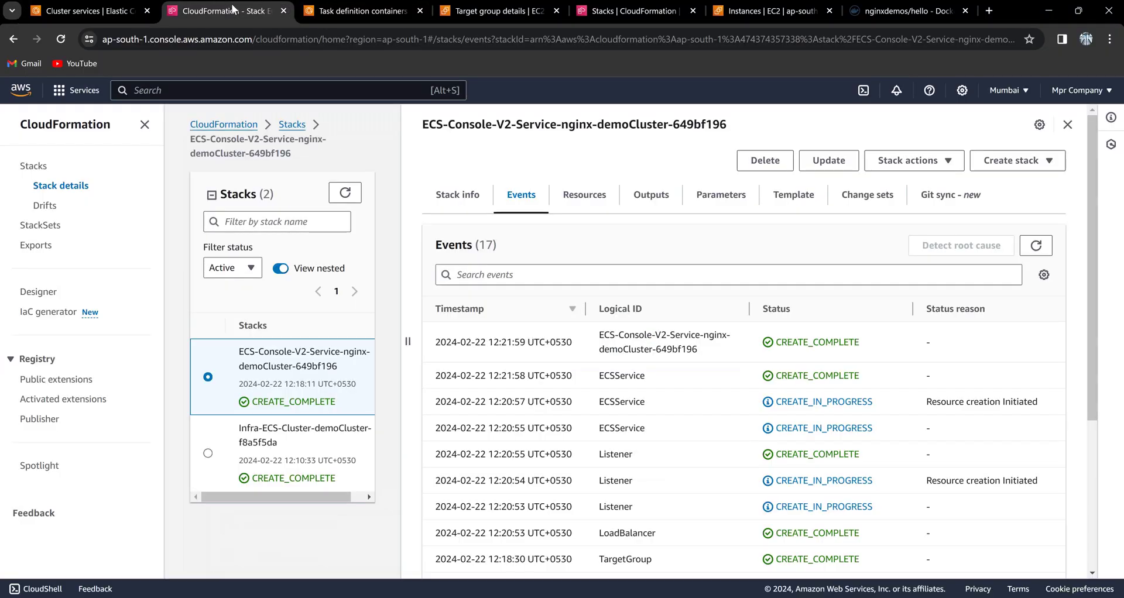
{"action": "left_click", "coordinate": [1043, 246]}
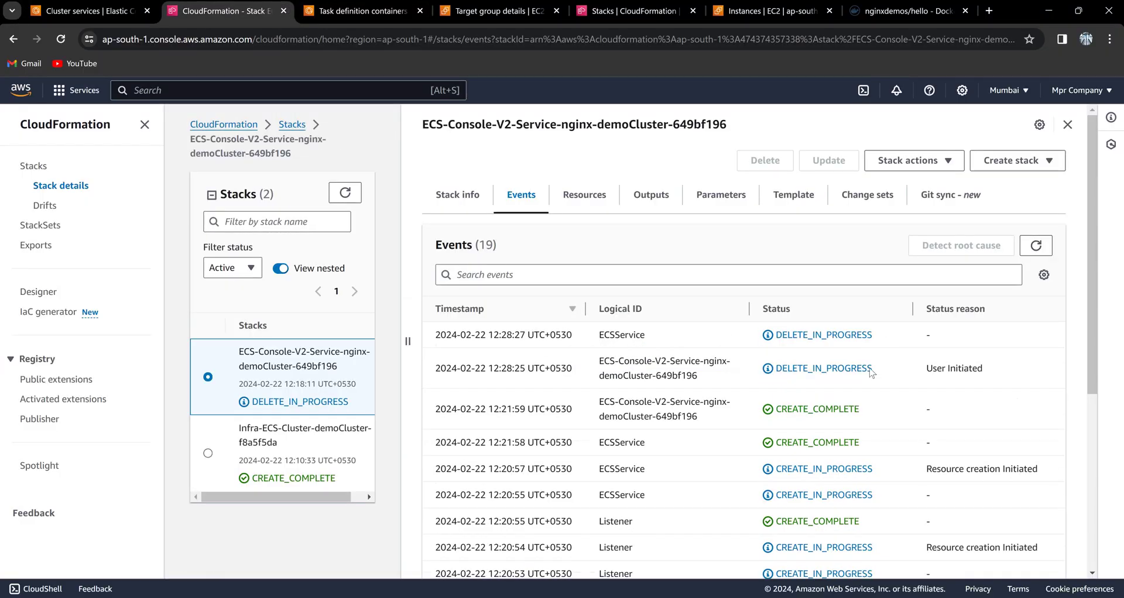
{"action": "left_click", "coordinate": [353, 204]}
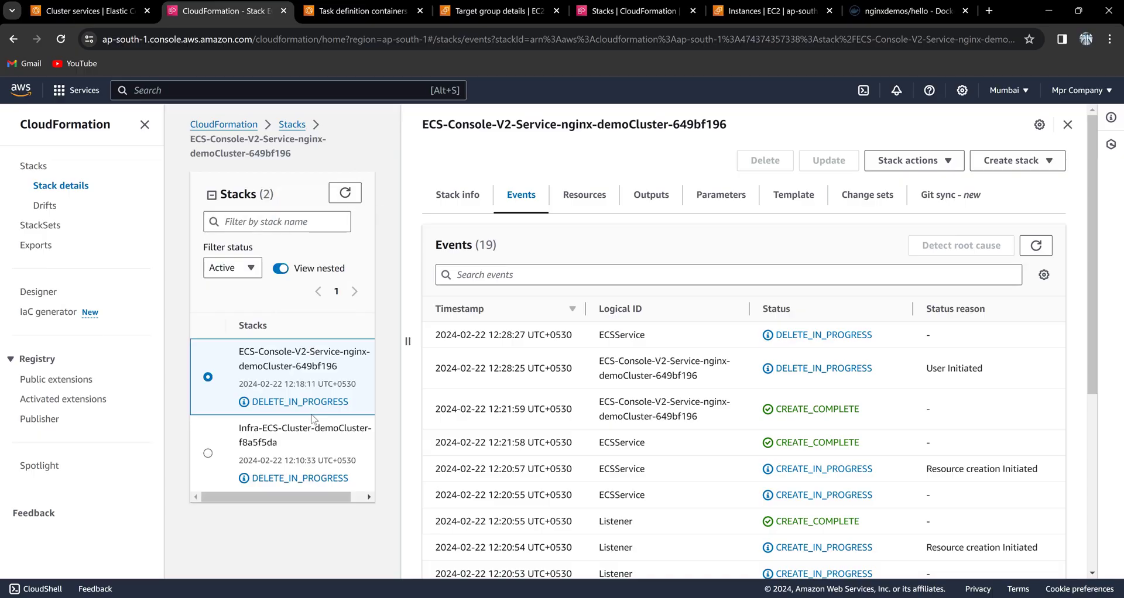
{"action": "left_click", "coordinate": [101, 4]}
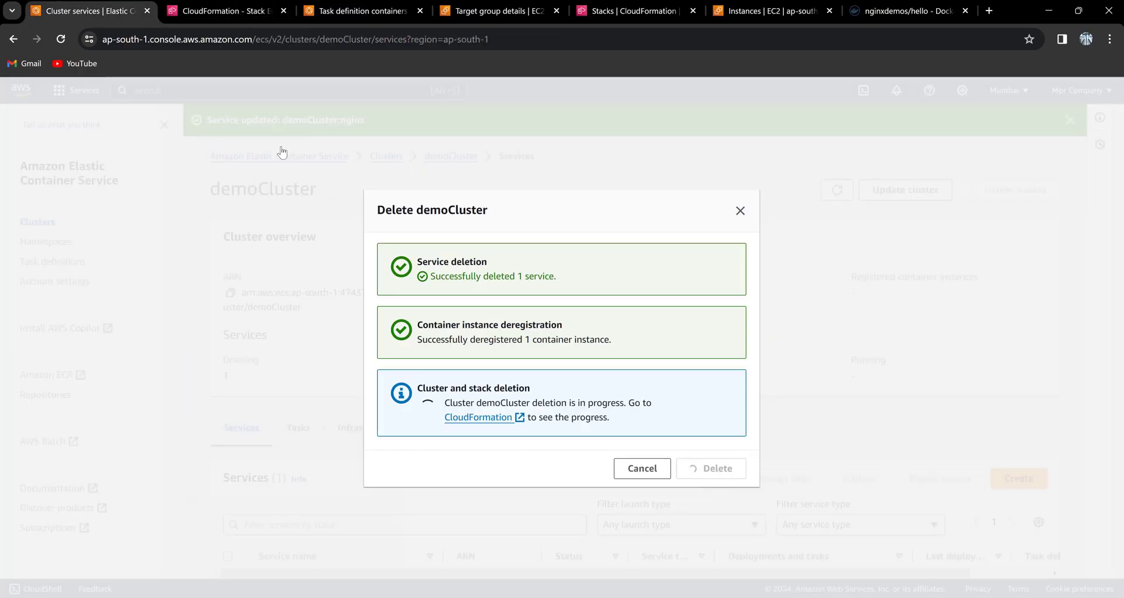
- Look over the myTask definition, the tg-ecs targets, the load balancers and the Auto Scaling groups for remaining resources
{"action": "left_click", "coordinate": [378, 11]}
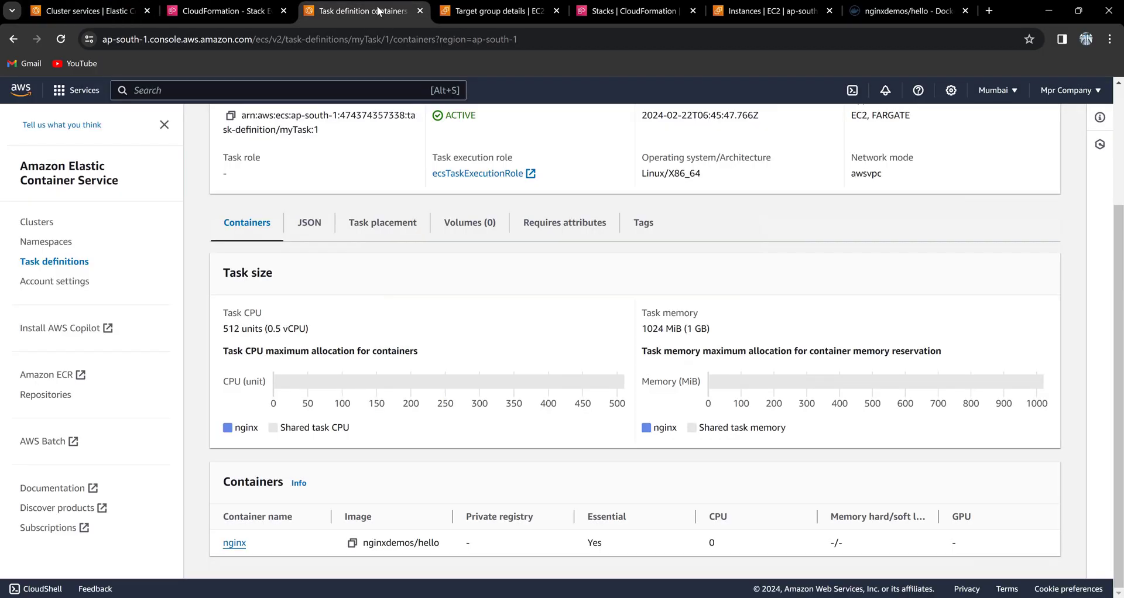
{"action": "left_click", "coordinate": [497, 10]}
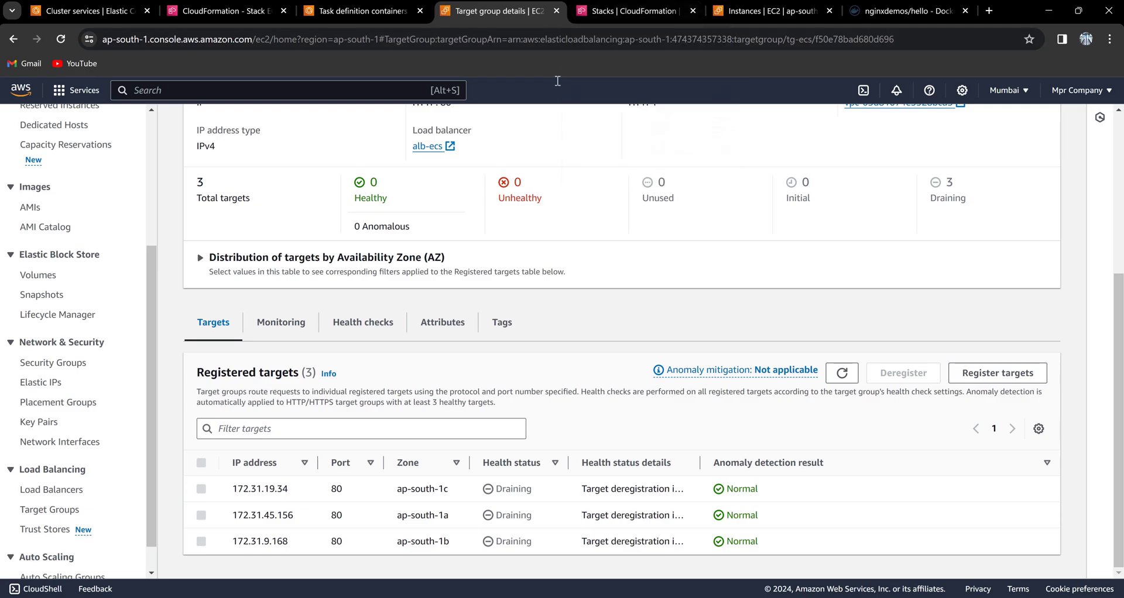
{"action": "left_click", "coordinate": [81, 497]}
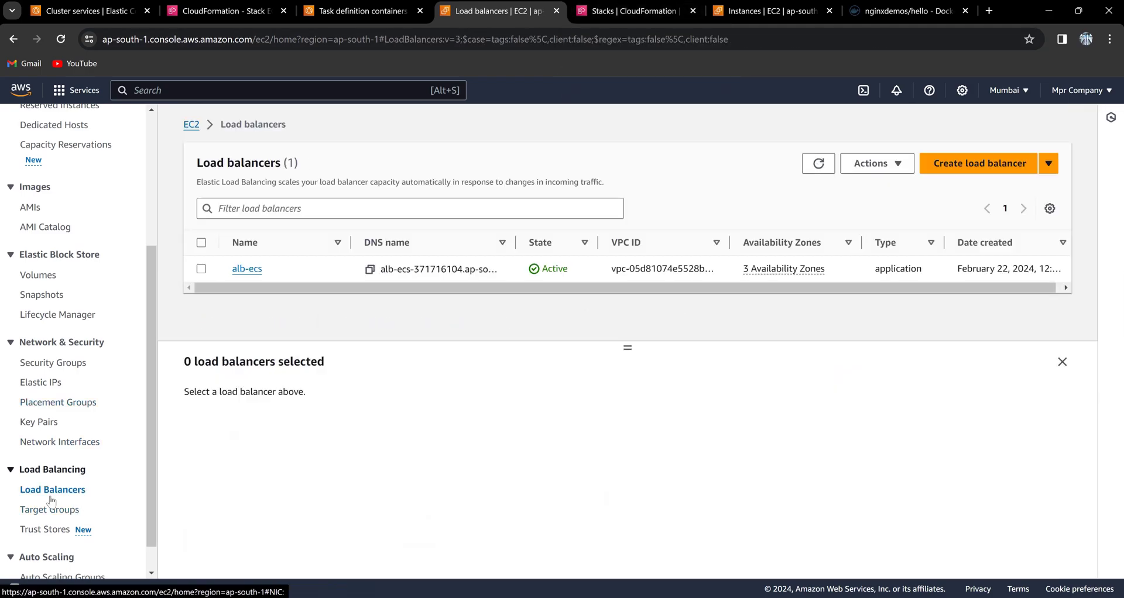
{"action": "left_click", "coordinate": [88, 578]}
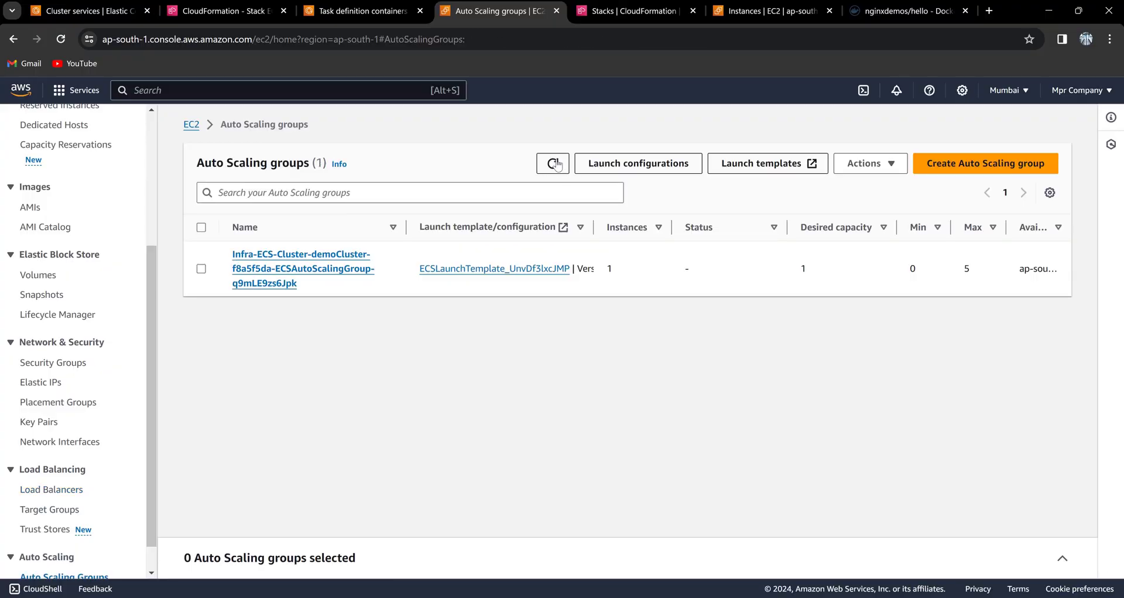
- Refresh the nginx service stack's events again and recheck the demoCluster deletion progress
{"action": "left_click", "coordinate": [219, 13]}
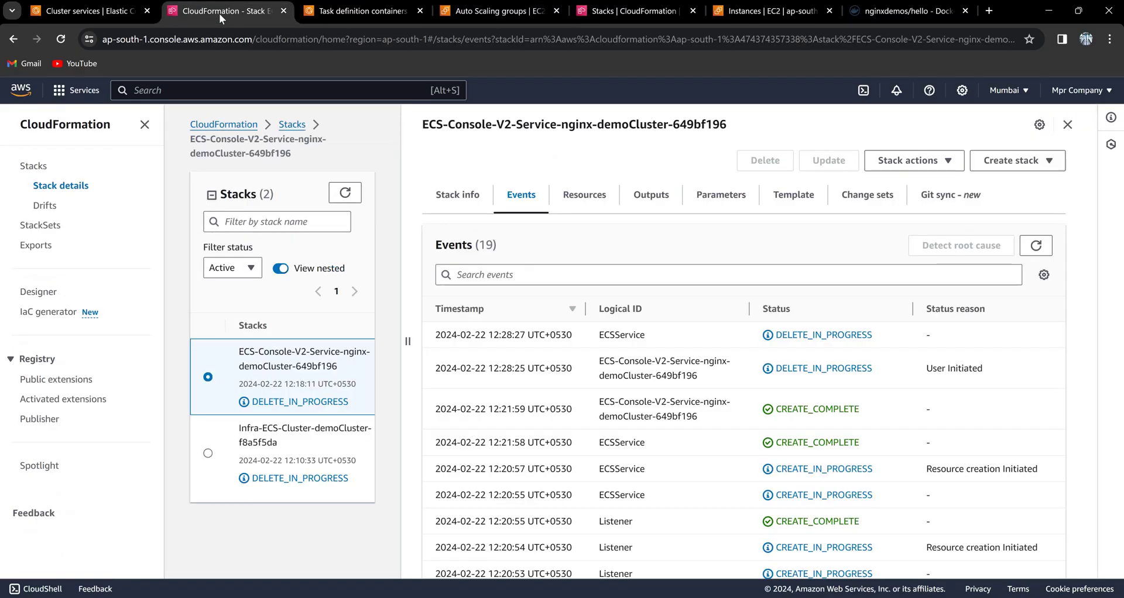
{"action": "left_click", "coordinate": [1036, 246]}
{"action": "left_click", "coordinate": [1037, 247]}
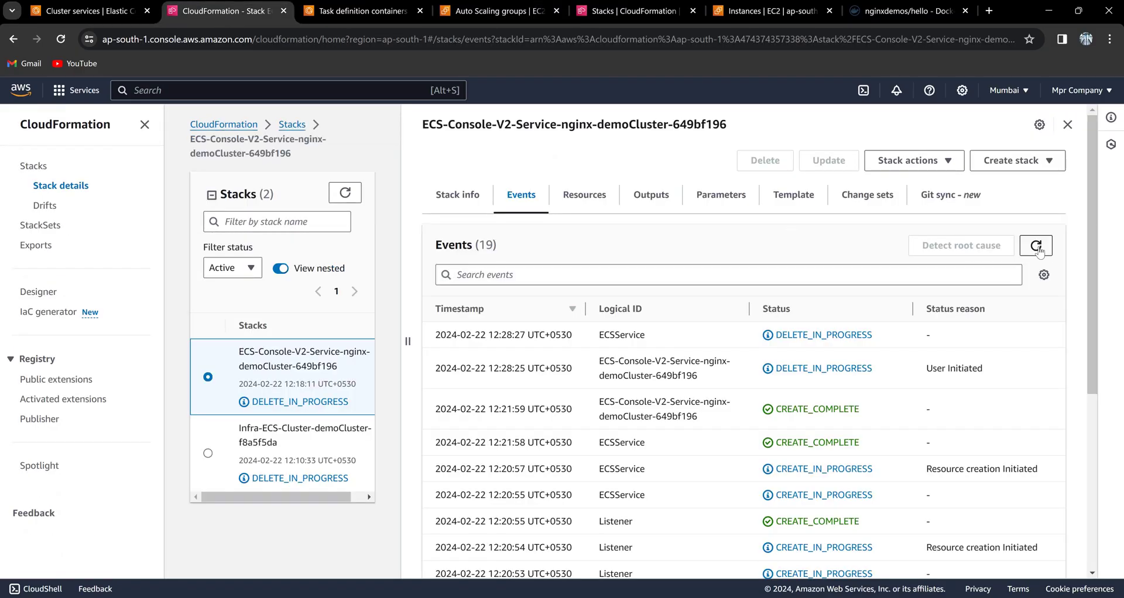
{"action": "left_click", "coordinate": [85, 9]}
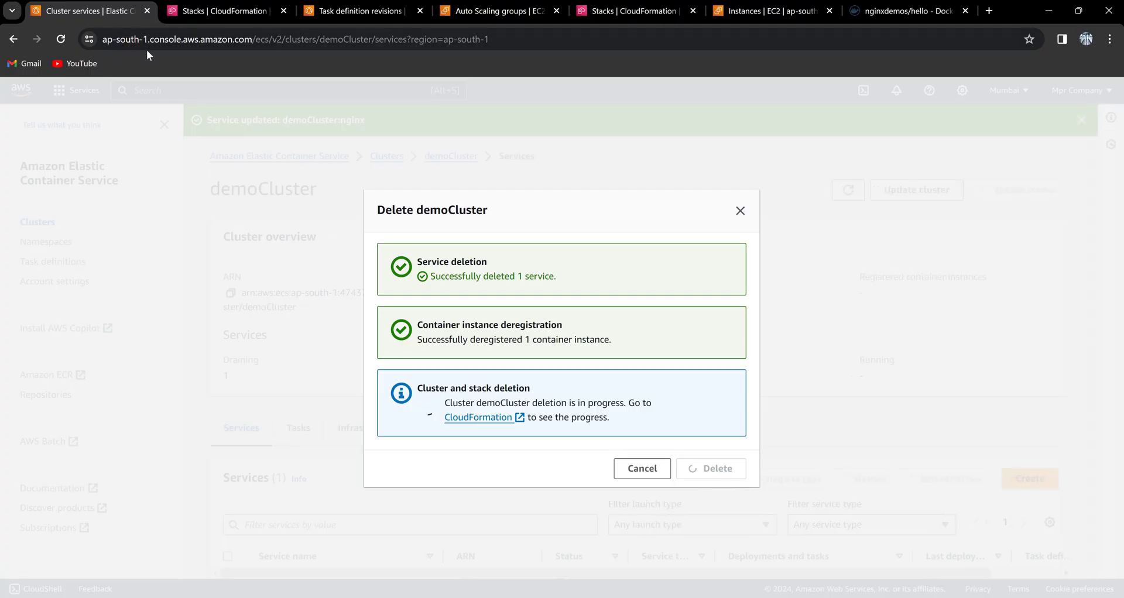
- Deregister the myTask:1 task definition revision
{"action": "left_click", "coordinate": [354, 14]}
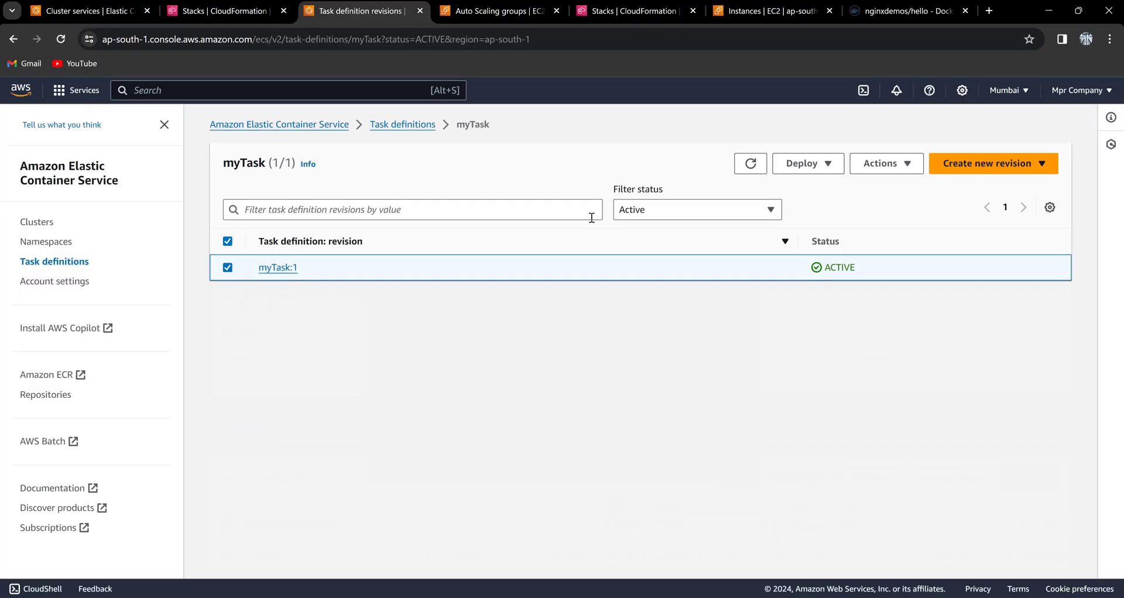
{"action": "left_click", "coordinate": [868, 170]}
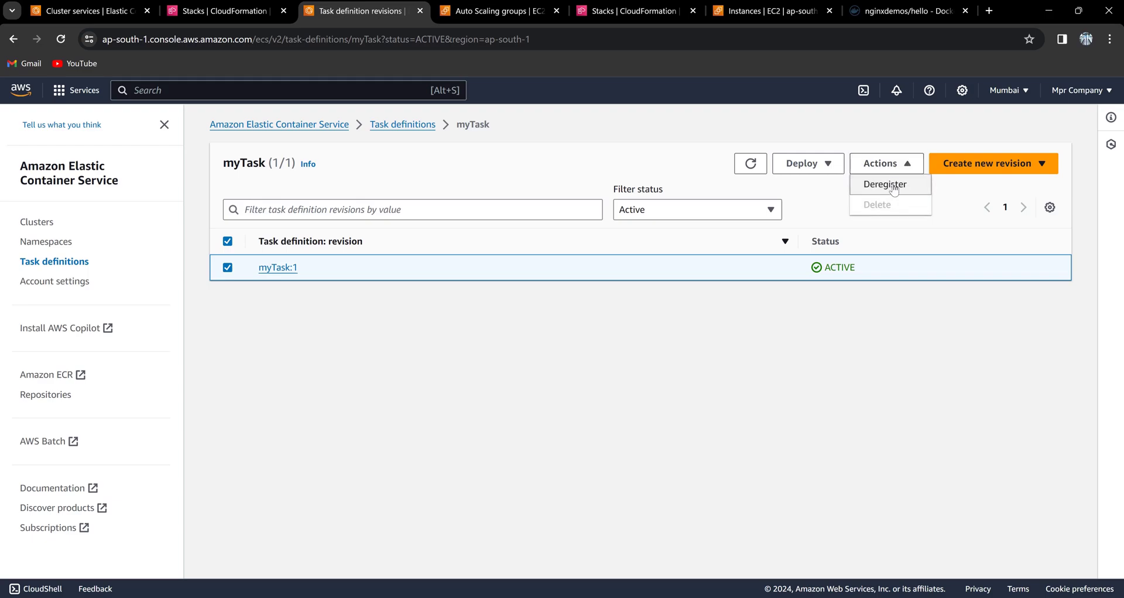
{"action": "left_click", "coordinate": [885, 184]}
{"action": "left_click", "coordinate": [717, 507]}
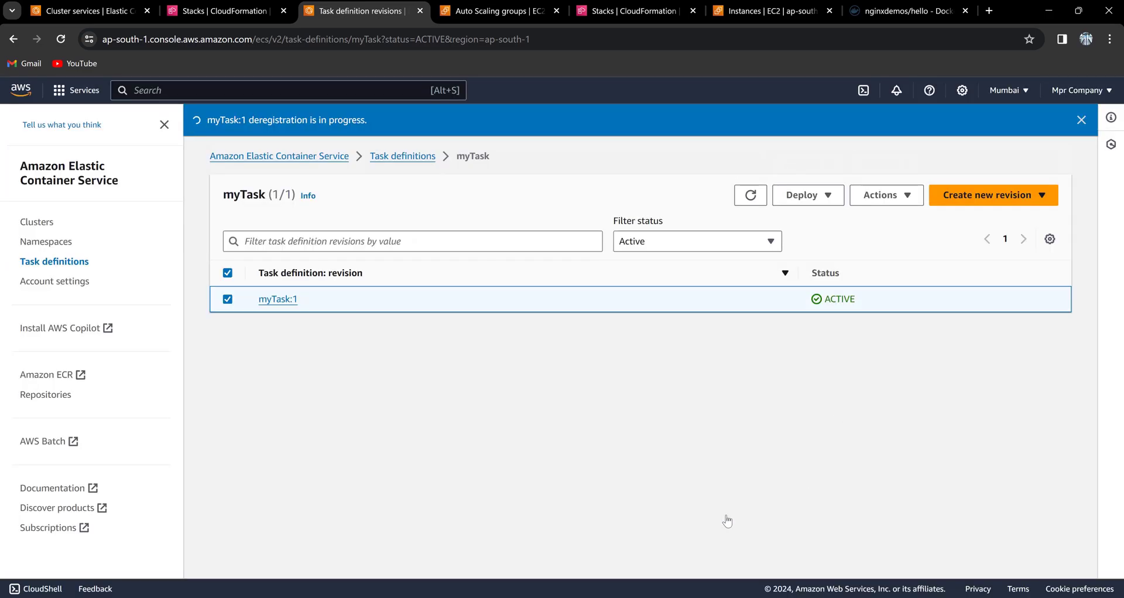
- Refresh the list of active task definitions to check the deregistration, and dismiss the notification
{"action": "left_click", "coordinate": [303, 157]}
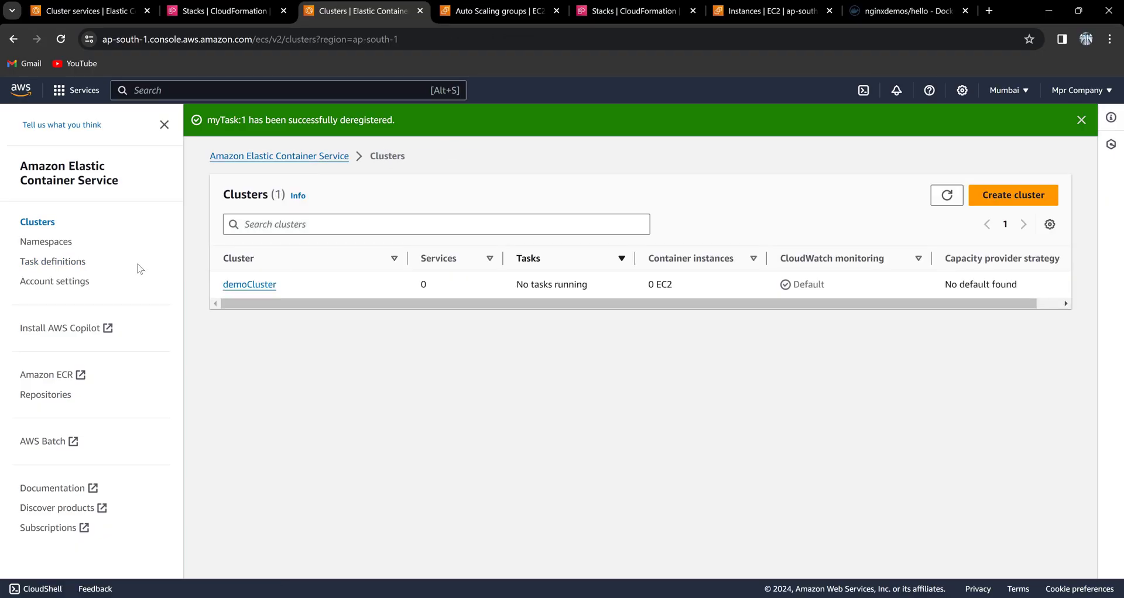
{"action": "left_click", "coordinate": [83, 266]}
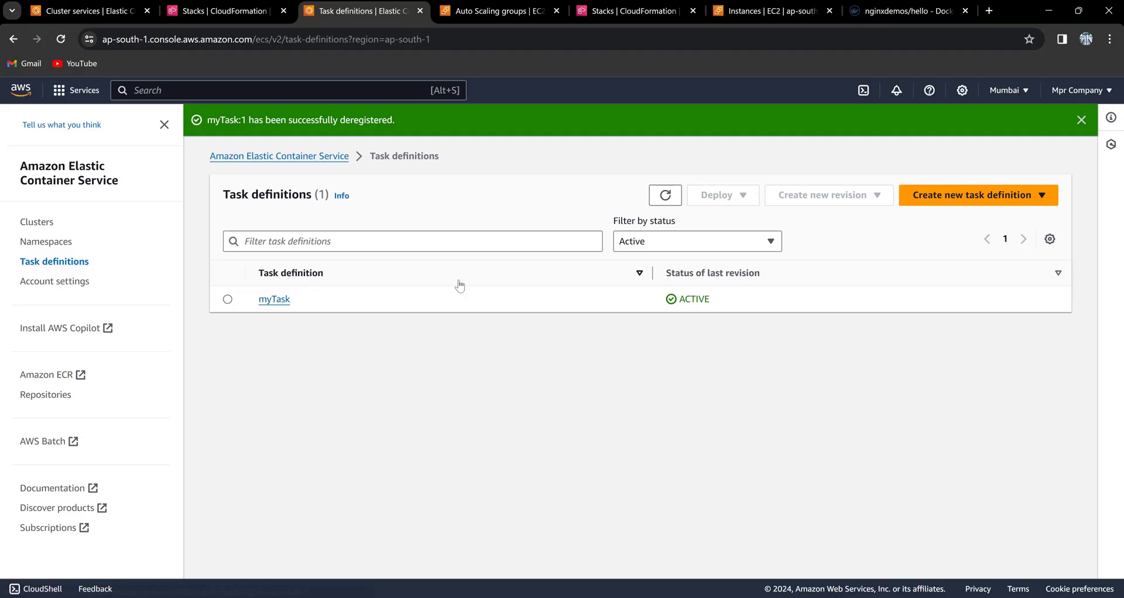
{"action": "left_click", "coordinate": [654, 202]}
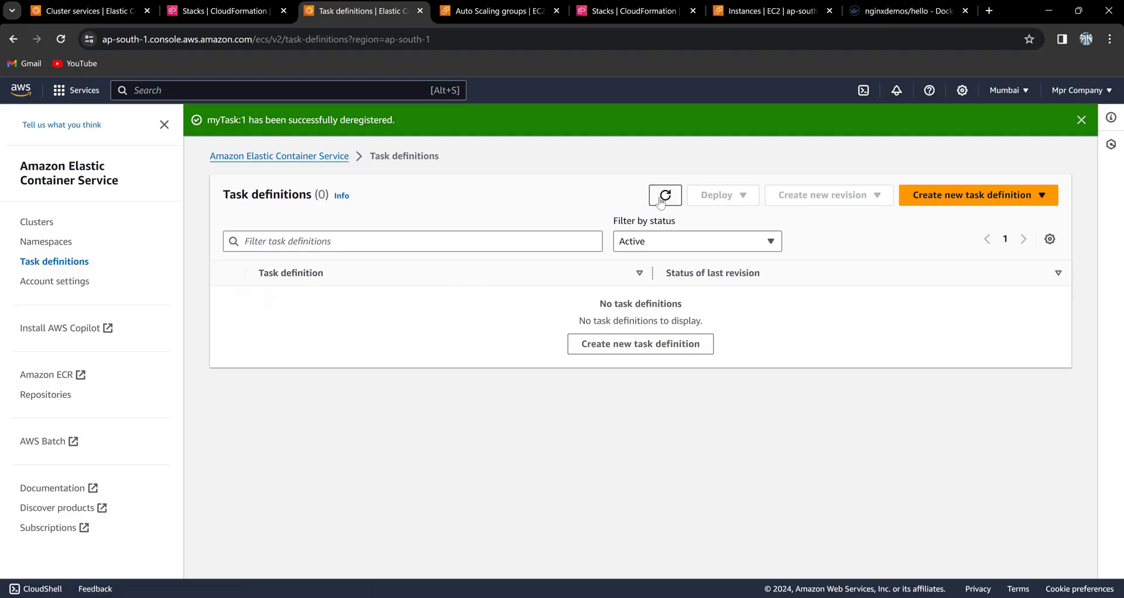
{"action": "left_click", "coordinate": [1079, 121]}
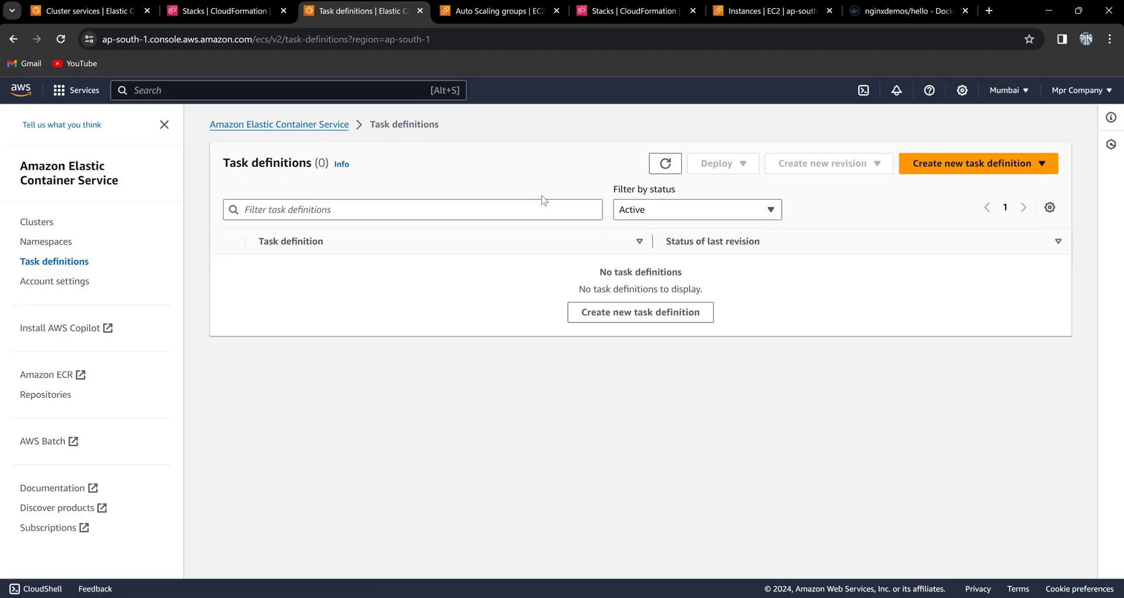
- Open the demoCluster namespace in AWS Cloud Map, delete it, and close the Cloud Map page
{"action": "left_click", "coordinate": [65, 243]}
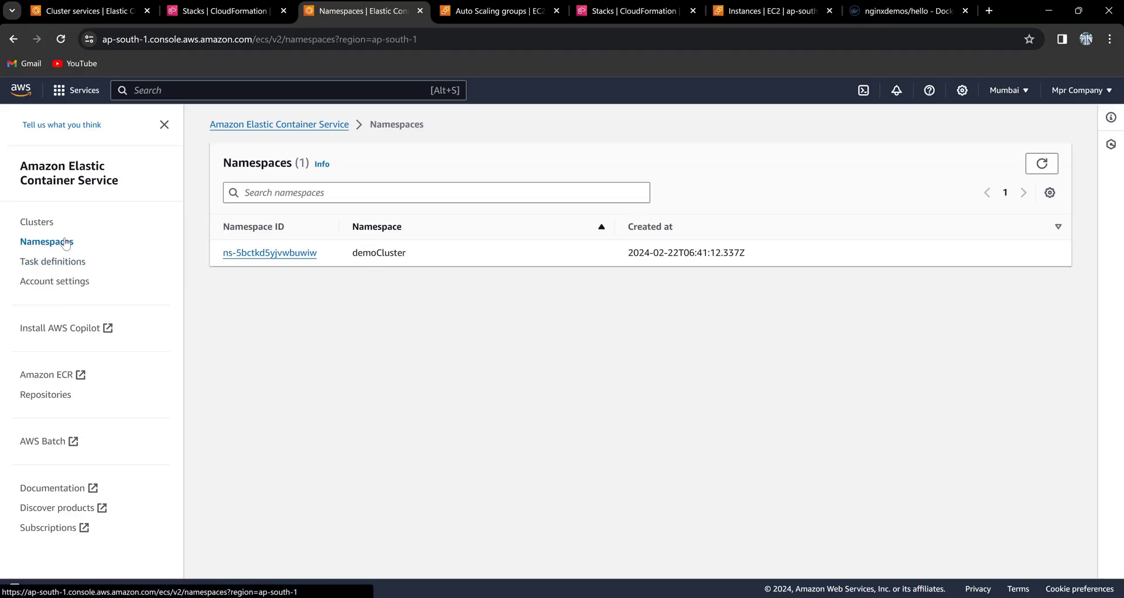
{"action": "left_click", "coordinate": [315, 253]}
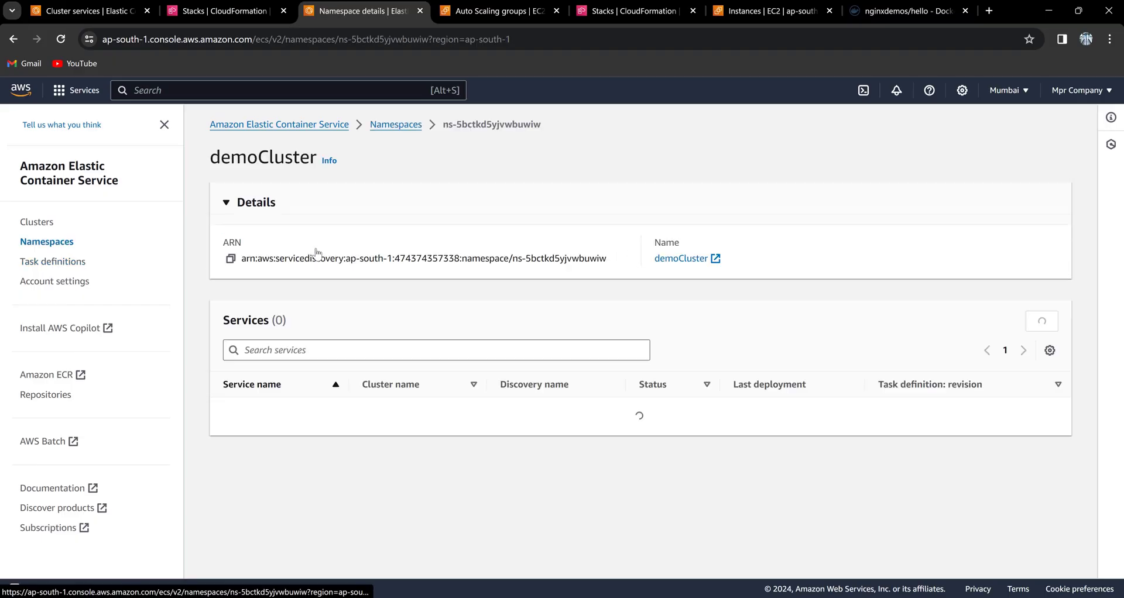
{"action": "left_click", "coordinate": [692, 259]}
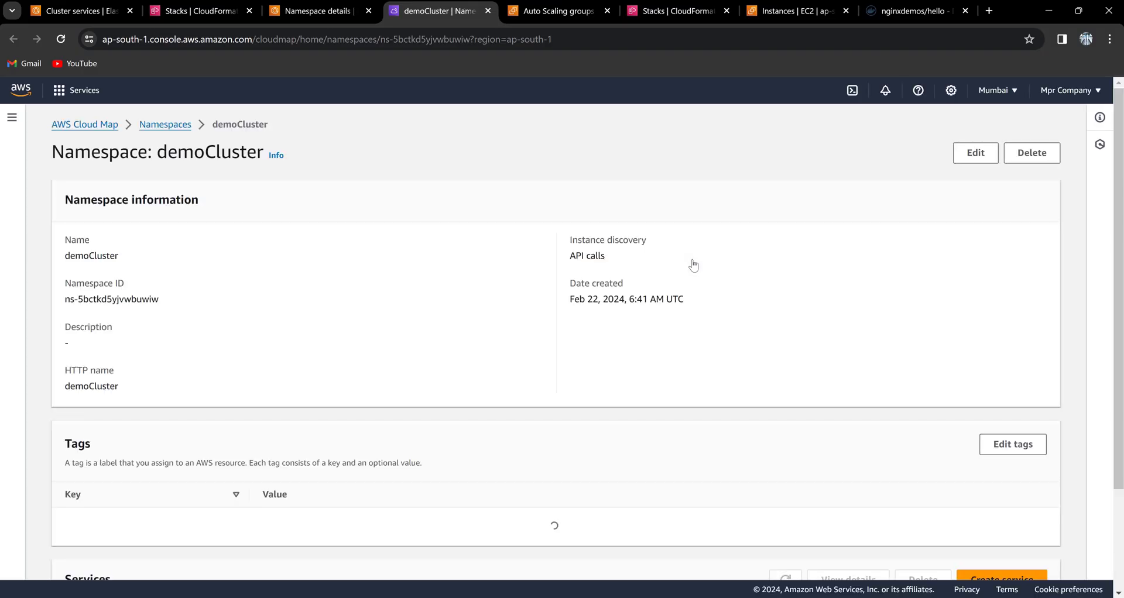
{"action": "left_click", "coordinate": [1031, 153]}
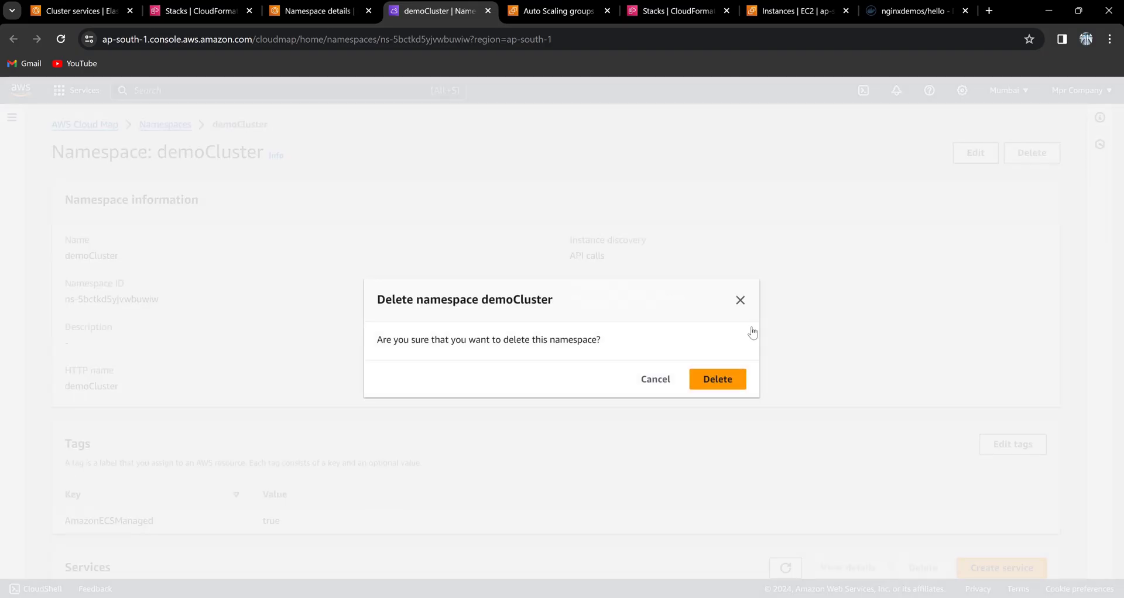
{"action": "left_click", "coordinate": [718, 385]}
{"action": "key", "text": "ctrl+w"}
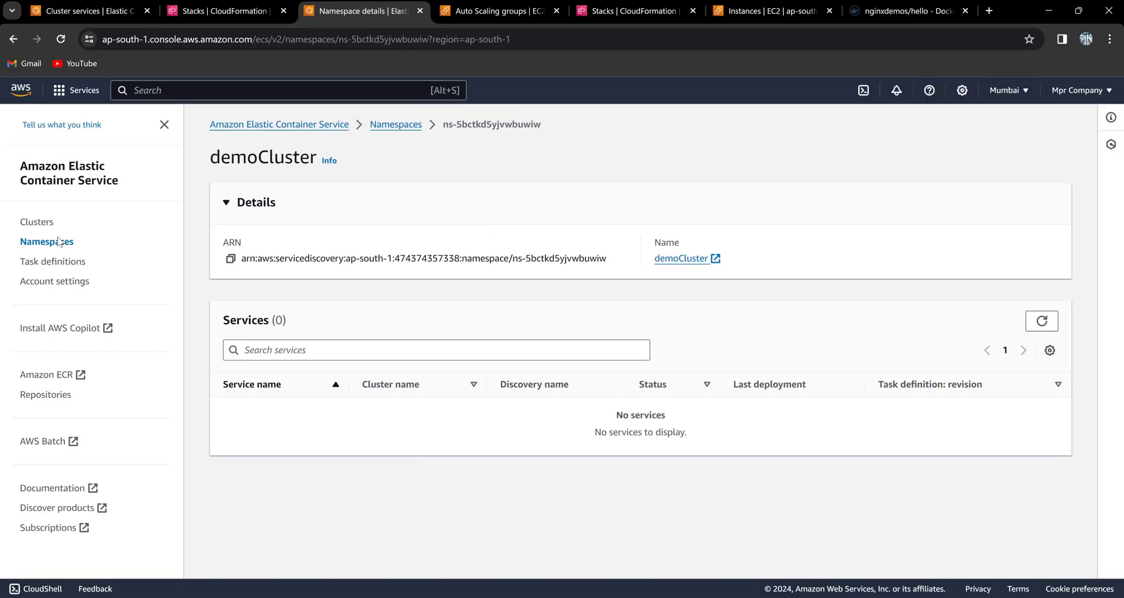
- Check the namespaces and clusters lists for demoCluster, and close the cluster's deletion progress dialog
{"action": "left_click", "coordinate": [50, 241]}
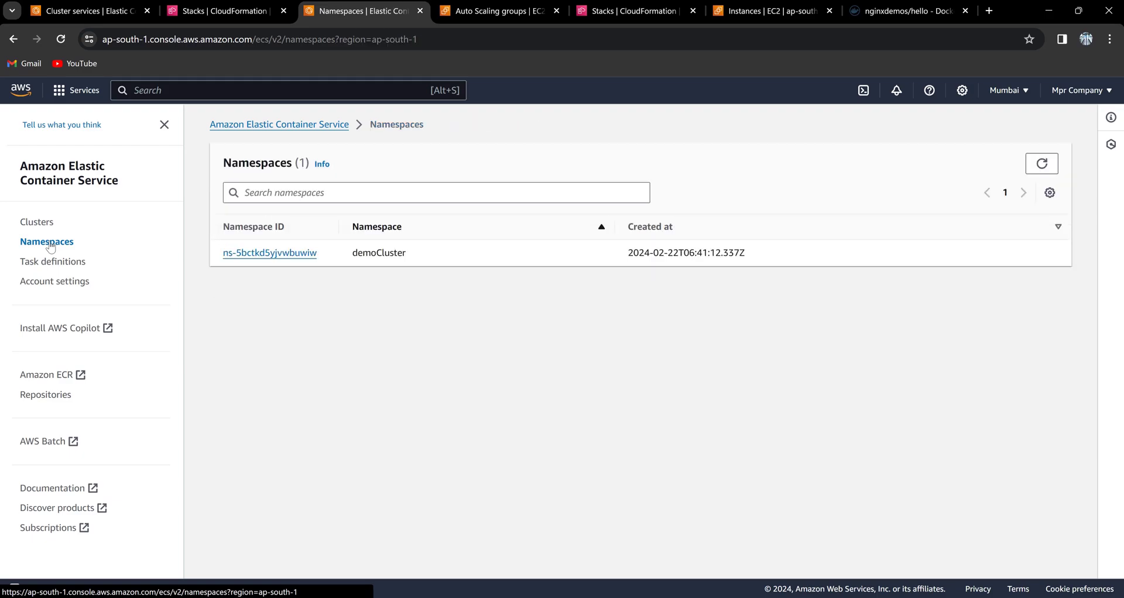
{"action": "left_click", "coordinate": [263, 252]}
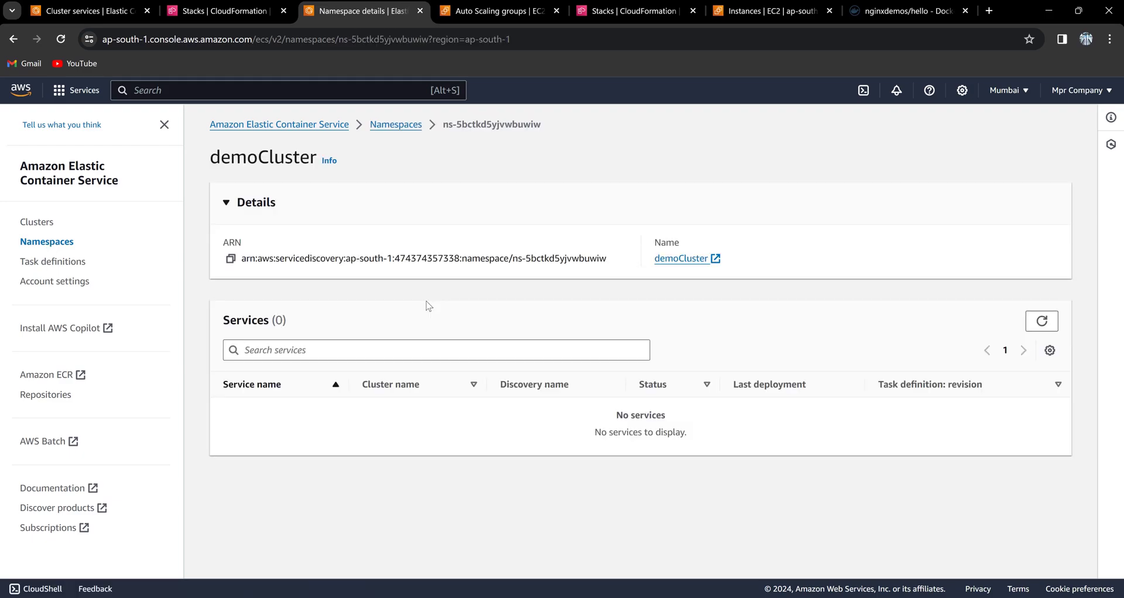
{"action": "left_click", "coordinate": [34, 223]}
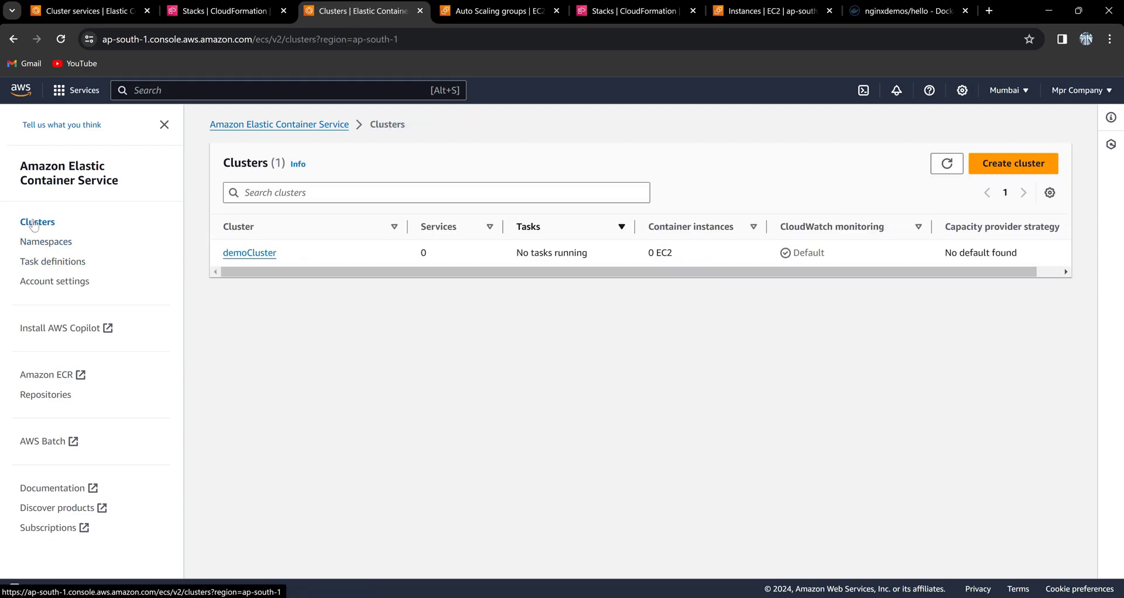
{"action": "left_click", "coordinate": [83, 15]}
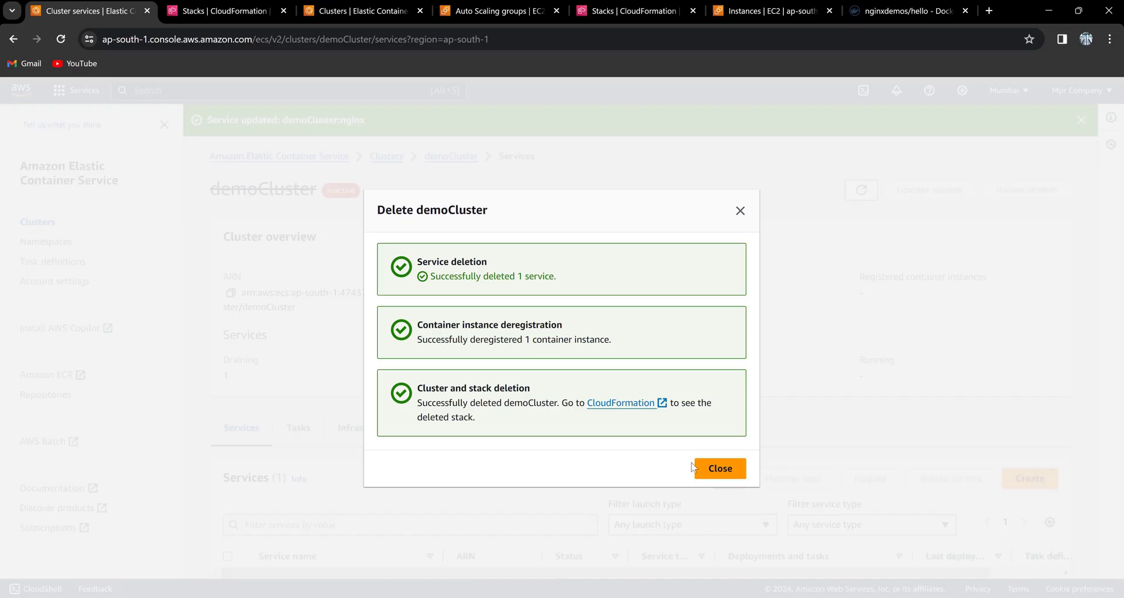
{"action": "left_click", "coordinate": [719, 468]}
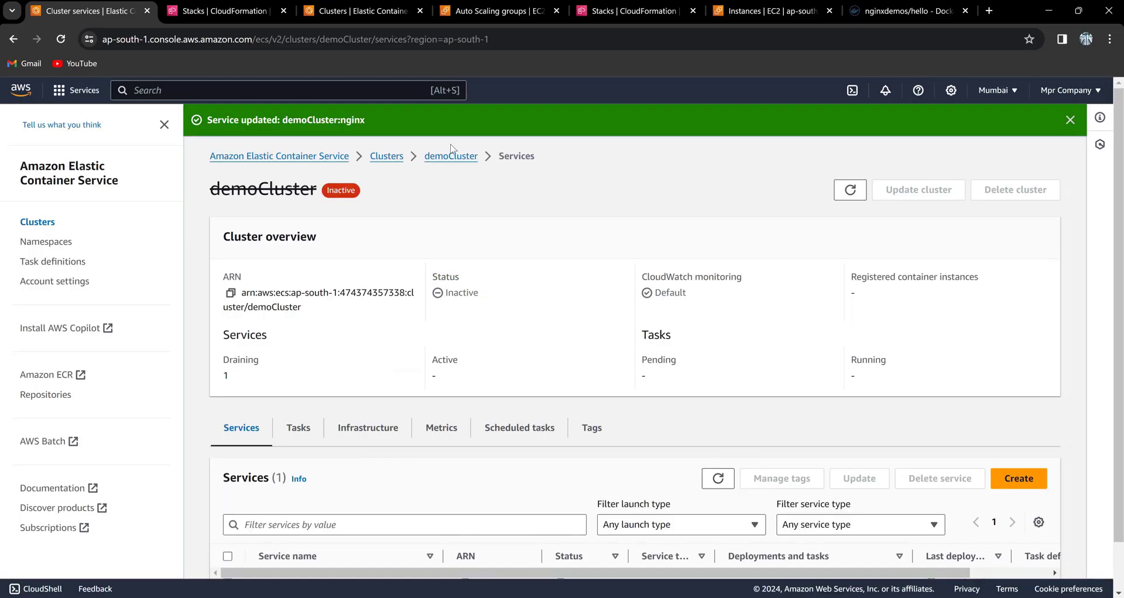
- Return to the ECS clusters list to check that demoCluster is gone, and dismiss the service update notification
{"action": "left_click", "coordinate": [306, 157]}
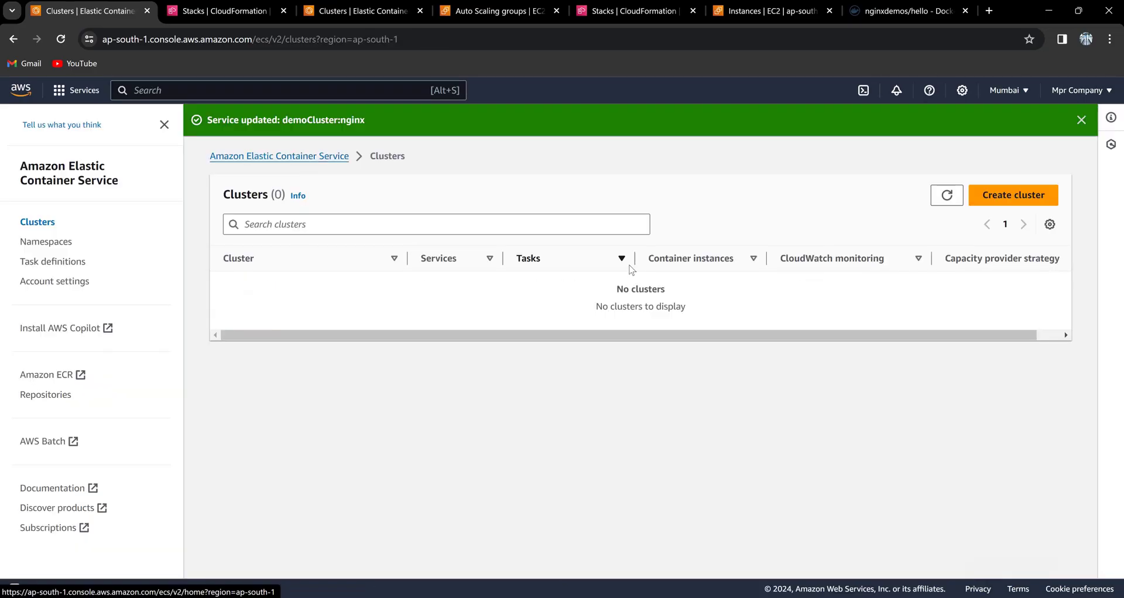
{"action": "left_click", "coordinate": [1083, 121]}
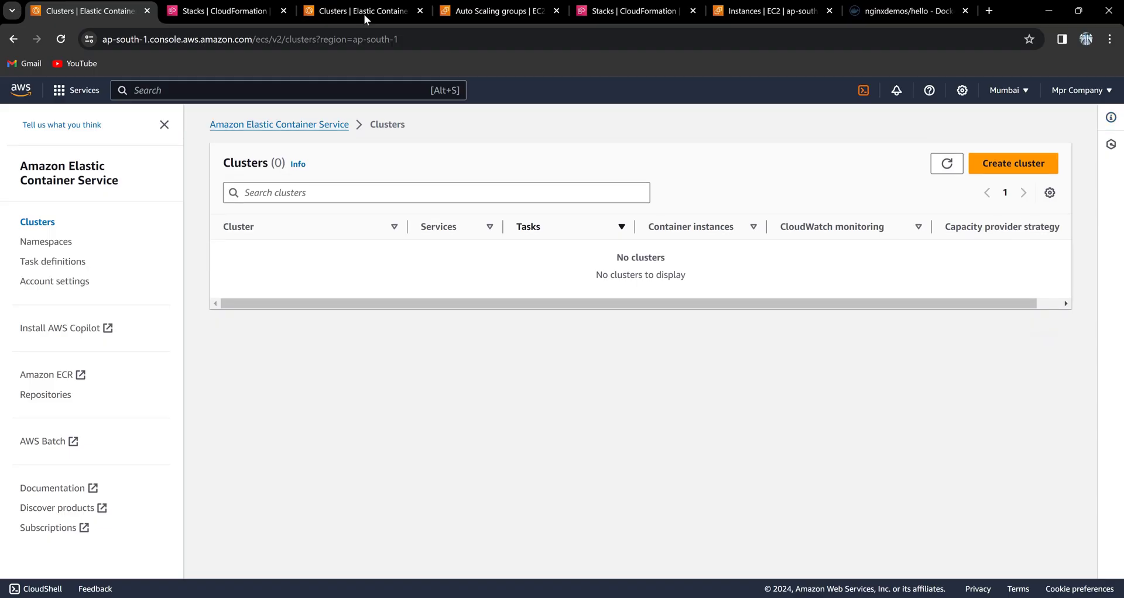
- Switch to the EC2 load balancers list, refresh it, and permanently delete the alb-ecs load balancer, entering "confirm" as consent
{"action": "left_click", "coordinate": [252, 13]}
{"action": "key", "text": "ctrl+4"}
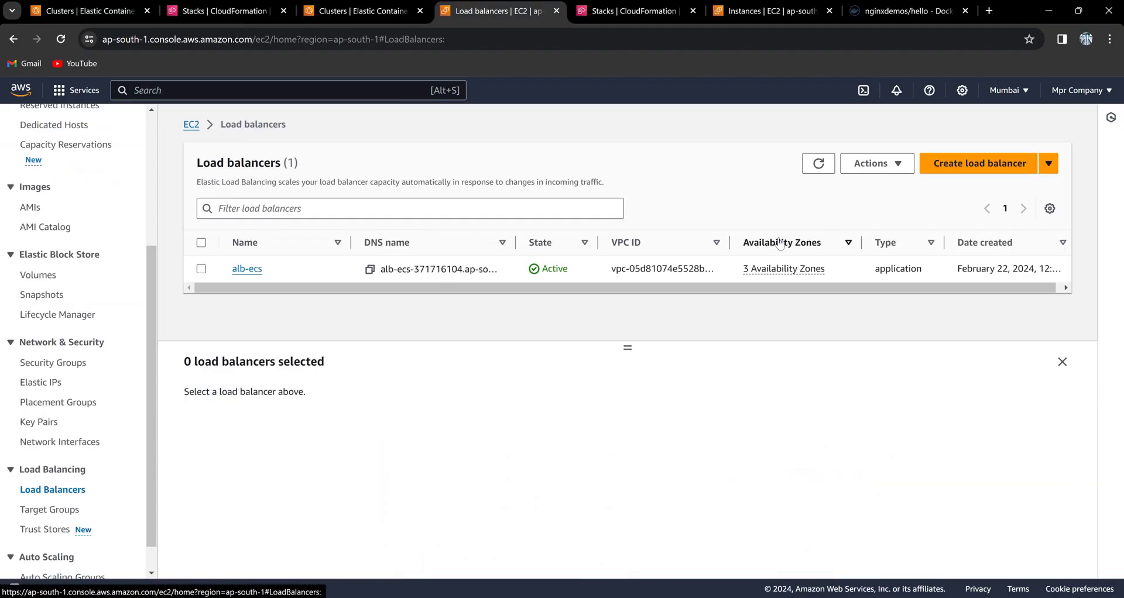
{"action": "left_click", "coordinate": [827, 167]}
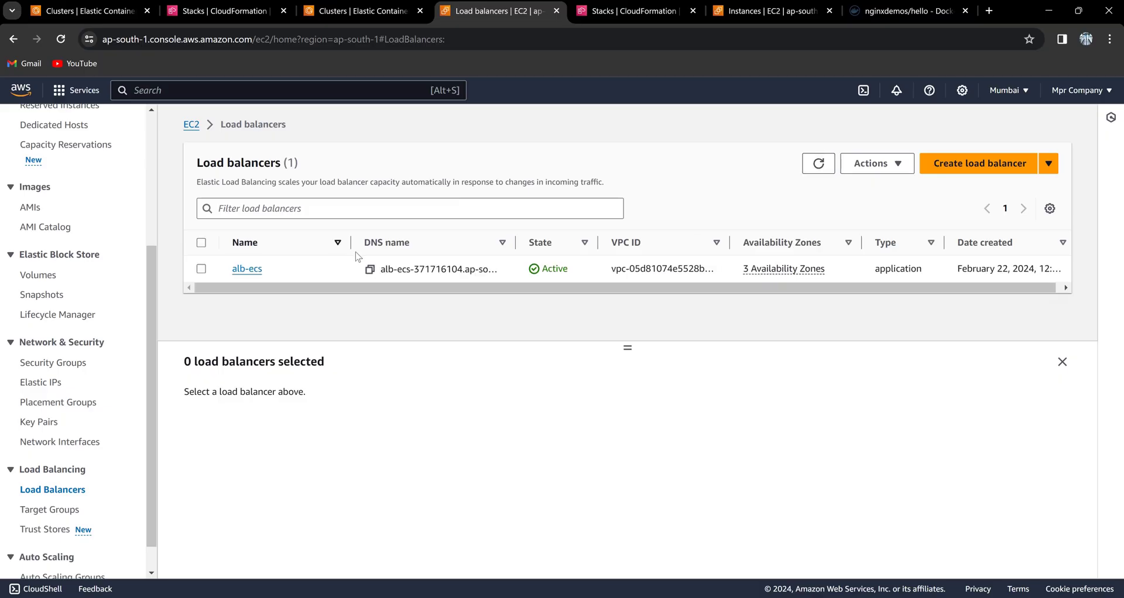
{"action": "left_click", "coordinate": [202, 270]}
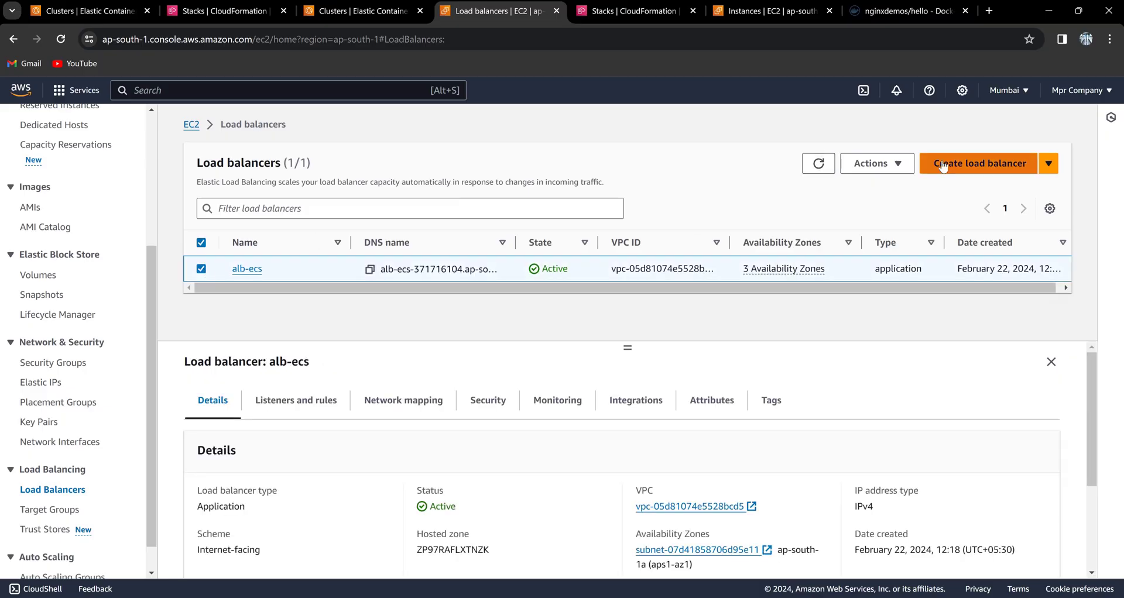
{"action": "left_click", "coordinate": [881, 167]}
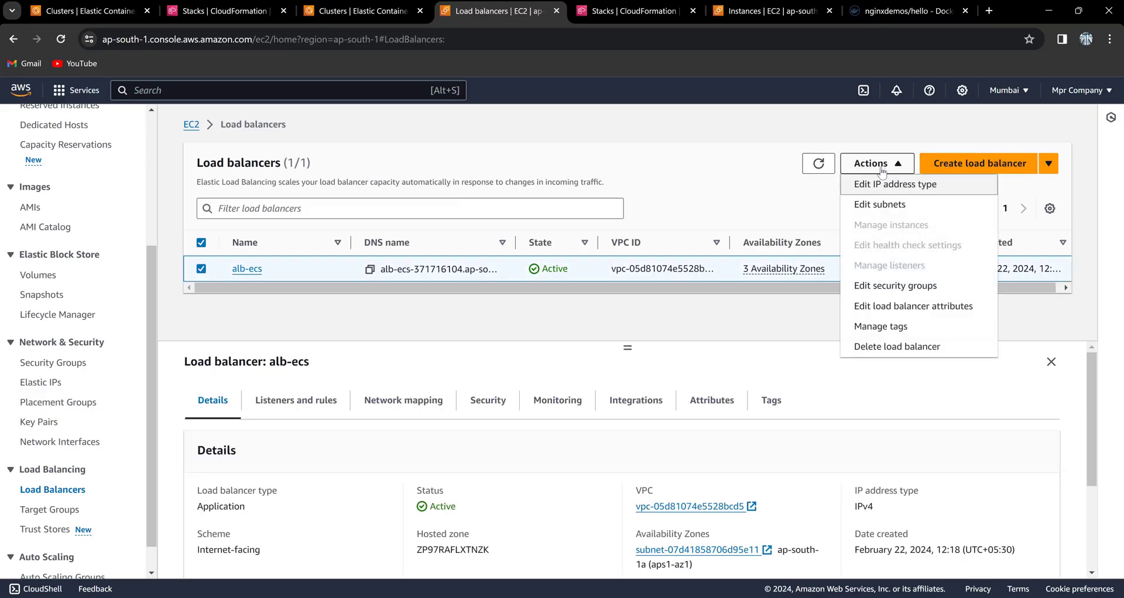
{"action": "left_click", "coordinate": [917, 363]}
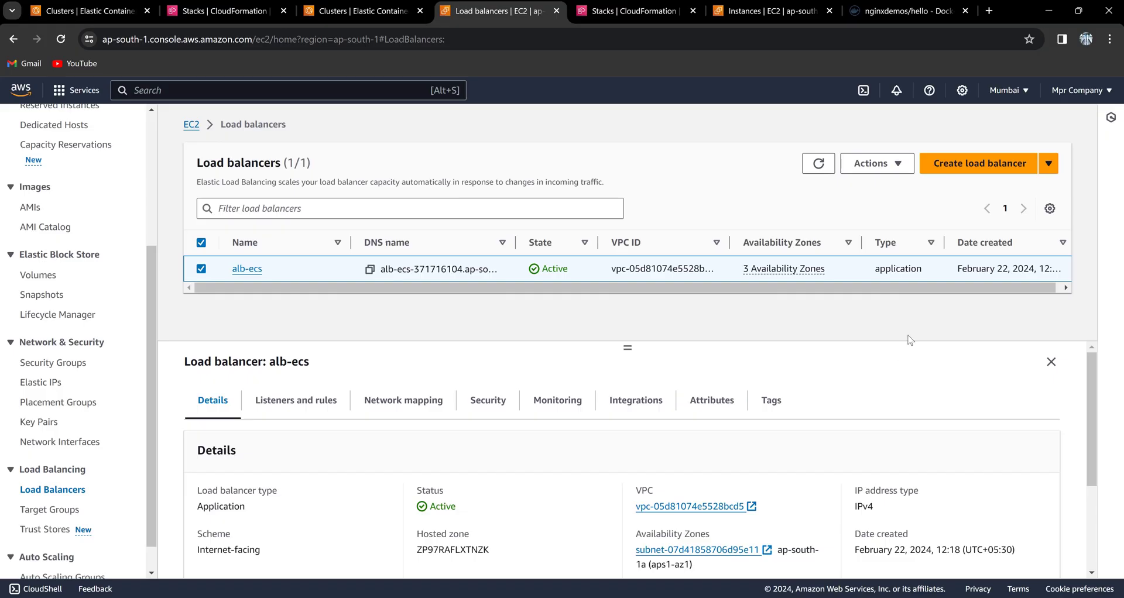
{"action": "left_click", "coordinate": [878, 164]}
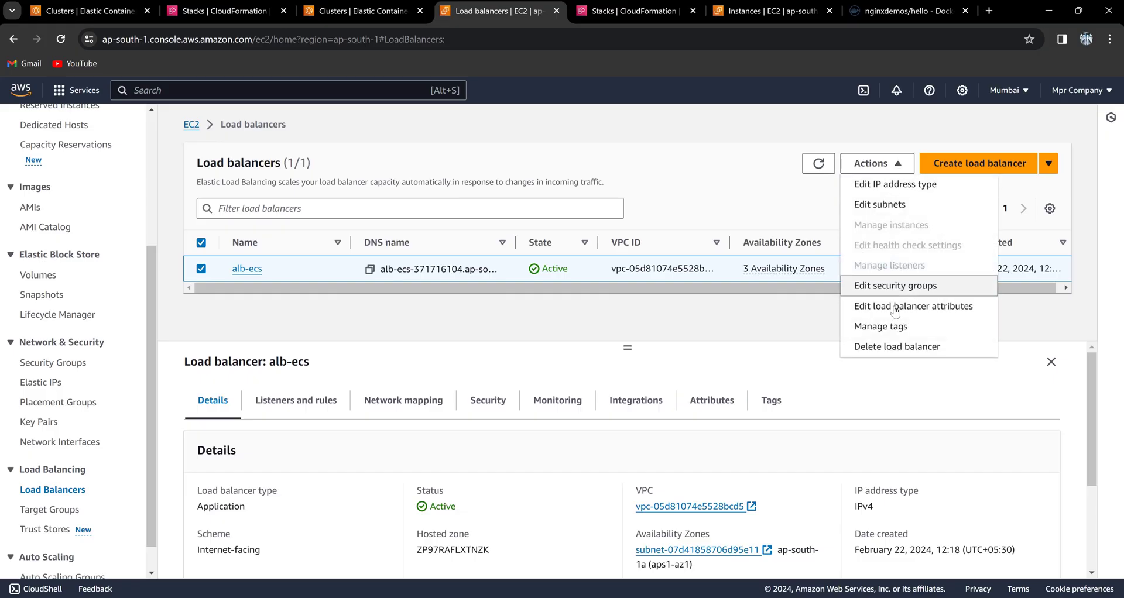
{"action": "left_click", "coordinate": [903, 348]}
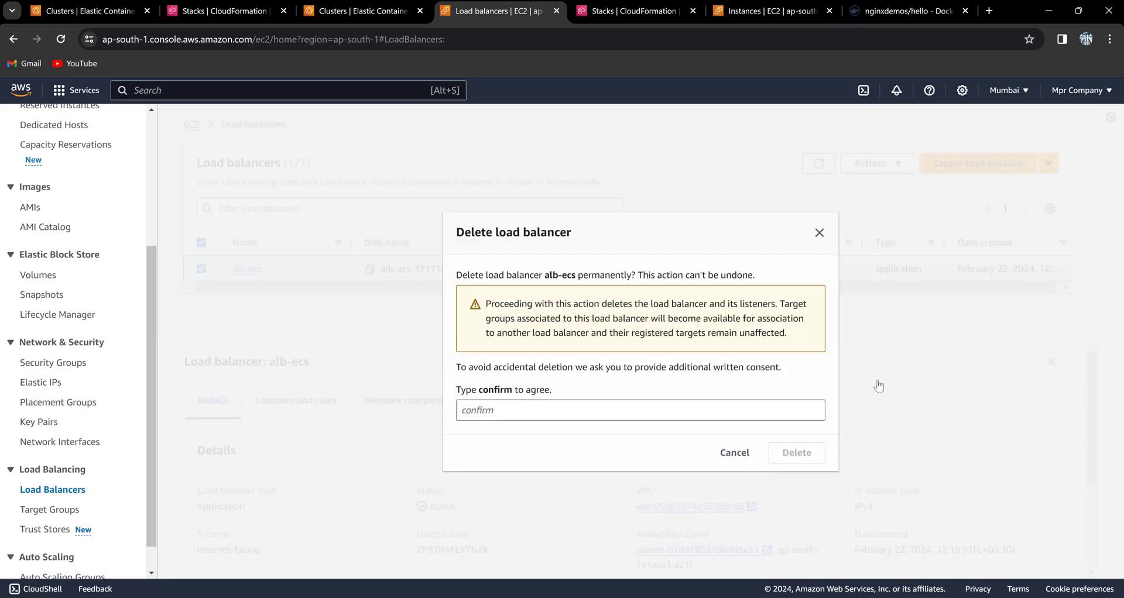
{"action": "left_click", "coordinate": [646, 412]}
{"action": "type", "text": "confirm"}
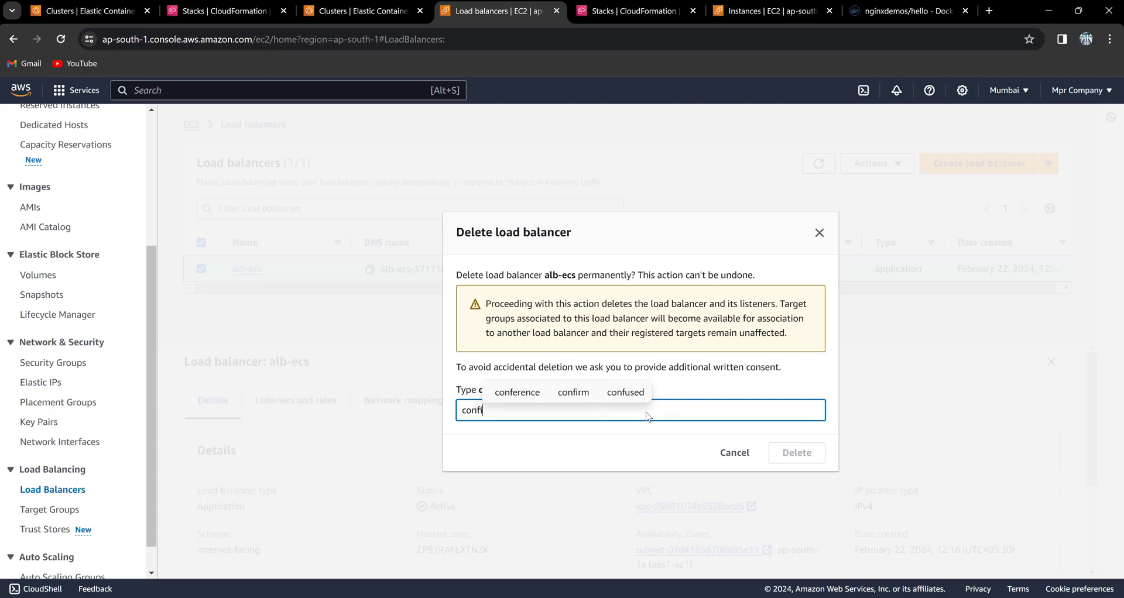
{"action": "left_click", "coordinate": [805, 455]}
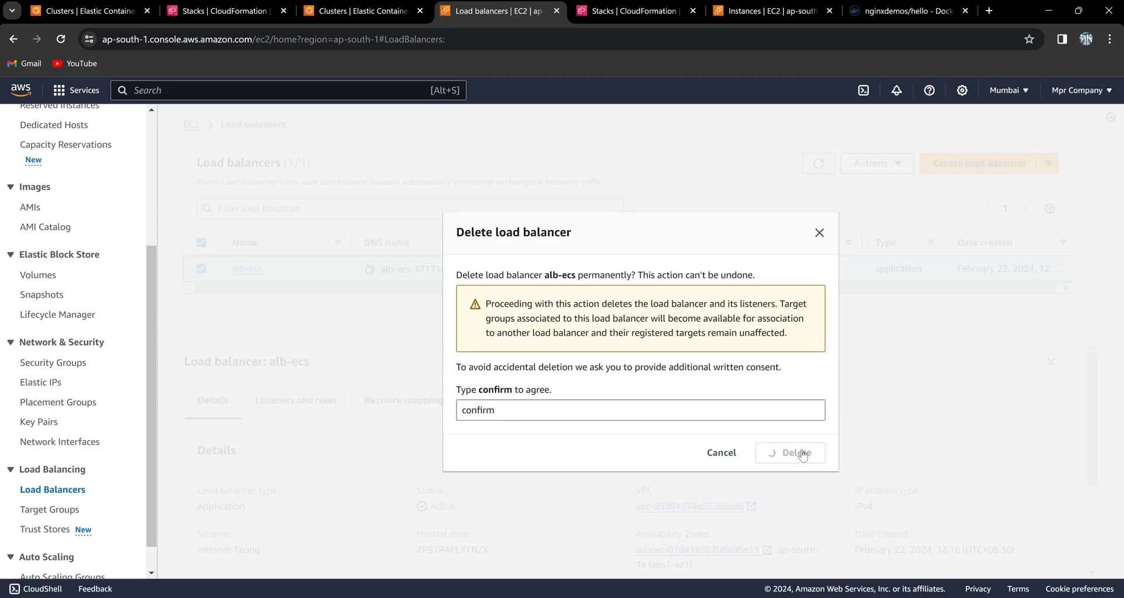
- Open the EC2 instances list to check for remaining instances
{"action": "left_click_drag", "start_coordinate": [149, 299], "coordinate": [148, 176]}
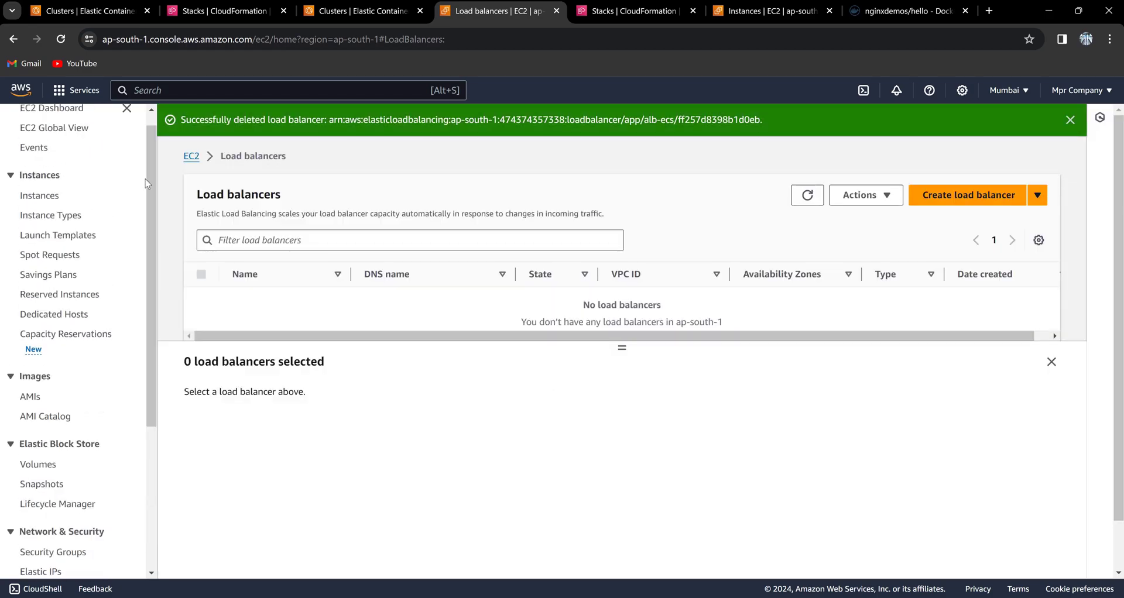
{"action": "left_click", "coordinate": [37, 201]}
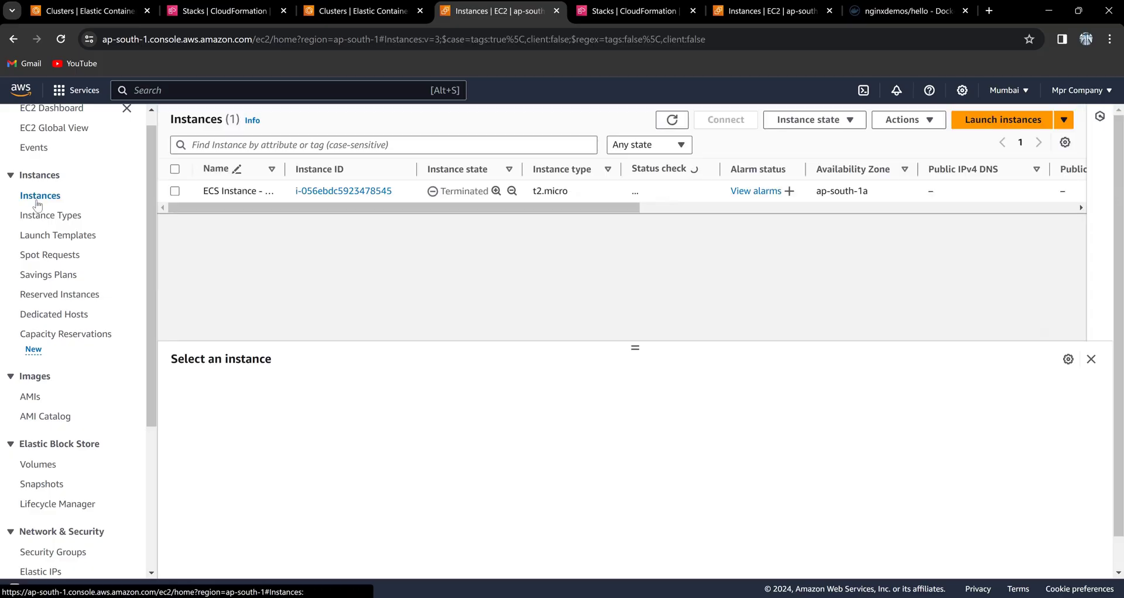